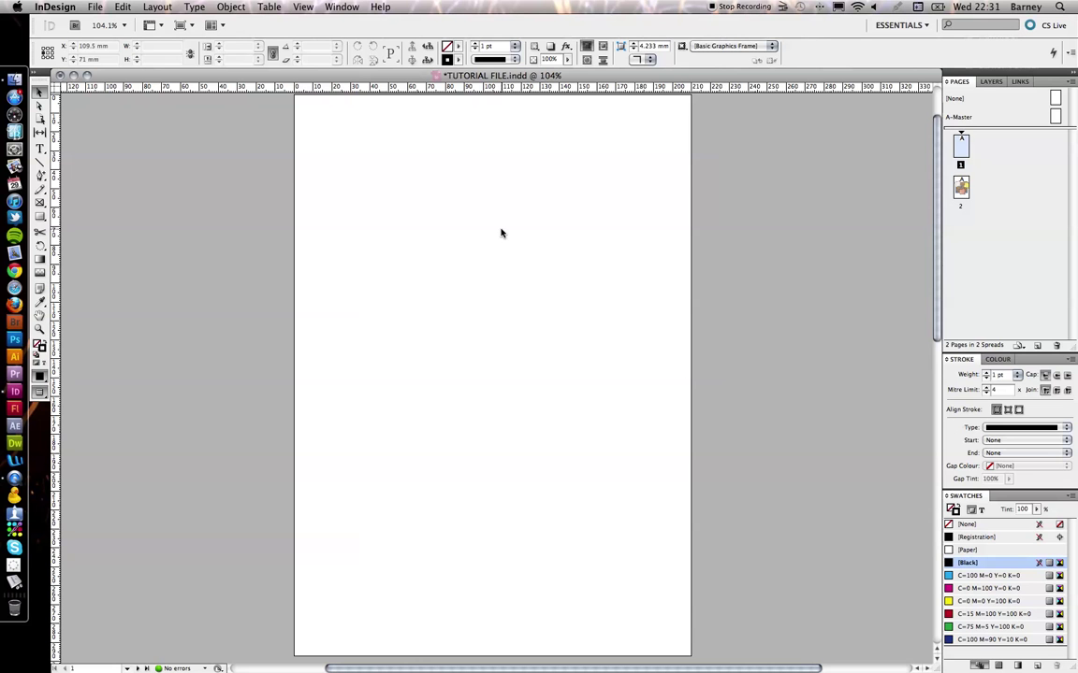
Place the Board.jpg image in the upper half of page 1, about 168 mm wide by 126 mm high.
{"action": "left_click", "coordinate": [95, 9]}
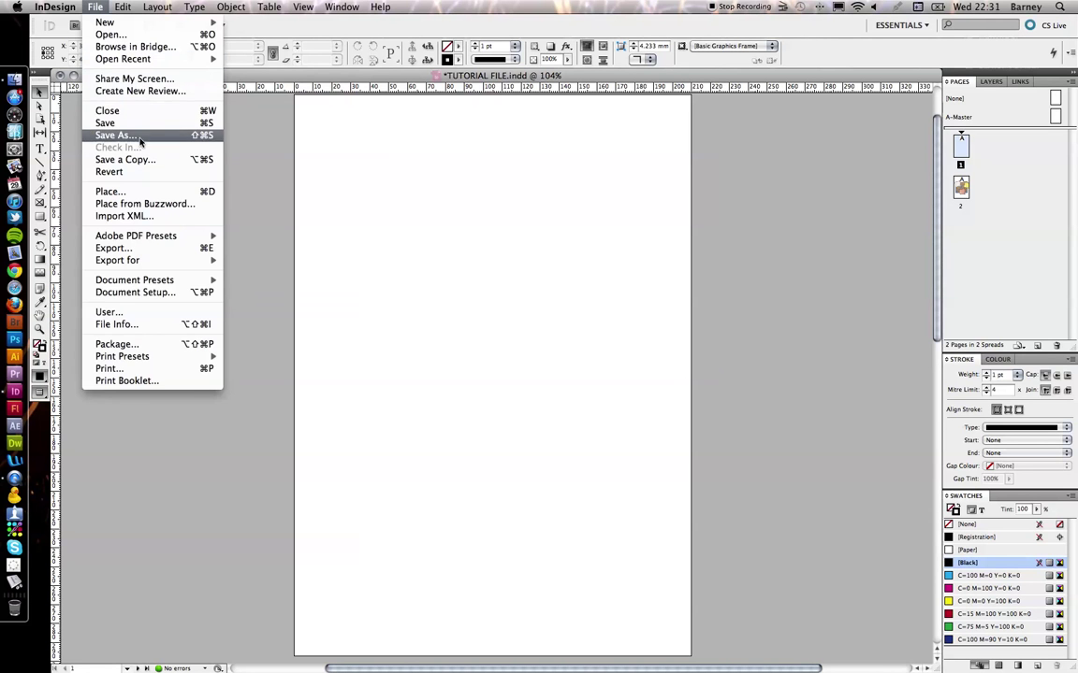
{"action": "left_click", "coordinate": [136, 193]}
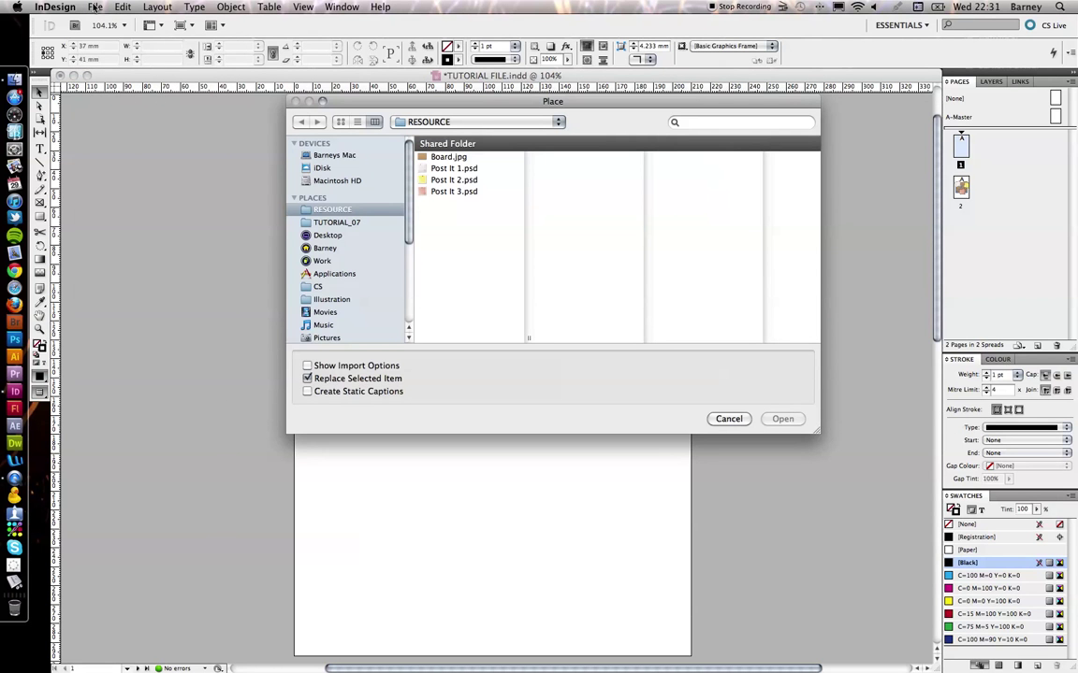
{"action": "left_click", "coordinate": [94, 7]}
{"action": "left_click", "coordinate": [600, 165]}
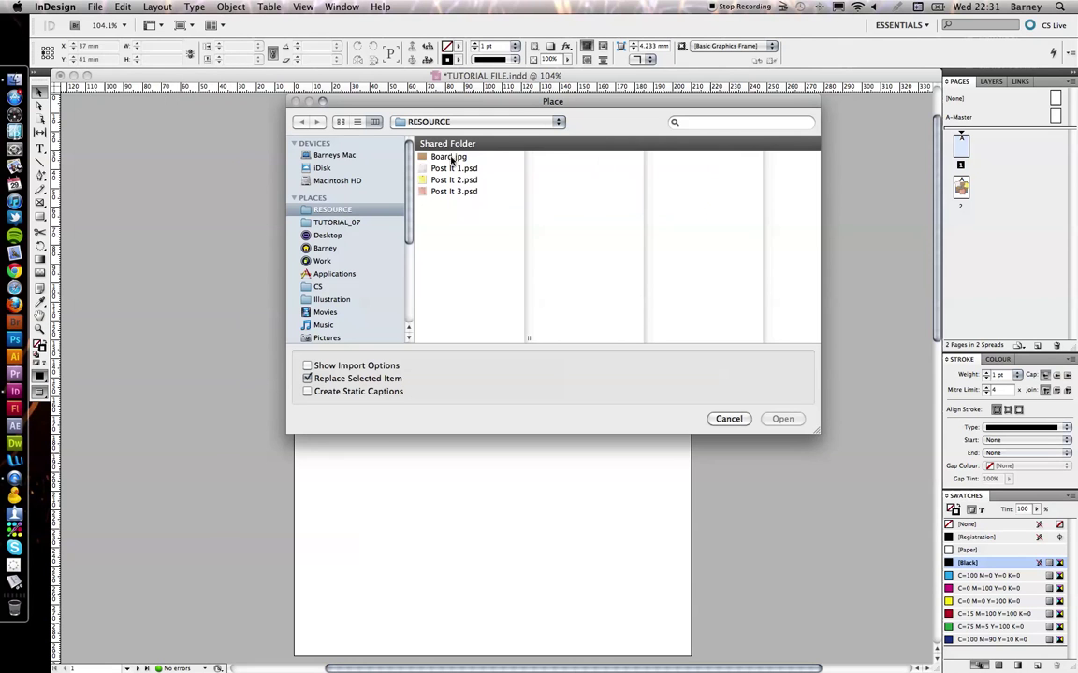
{"action": "left_click", "coordinate": [448, 156]}
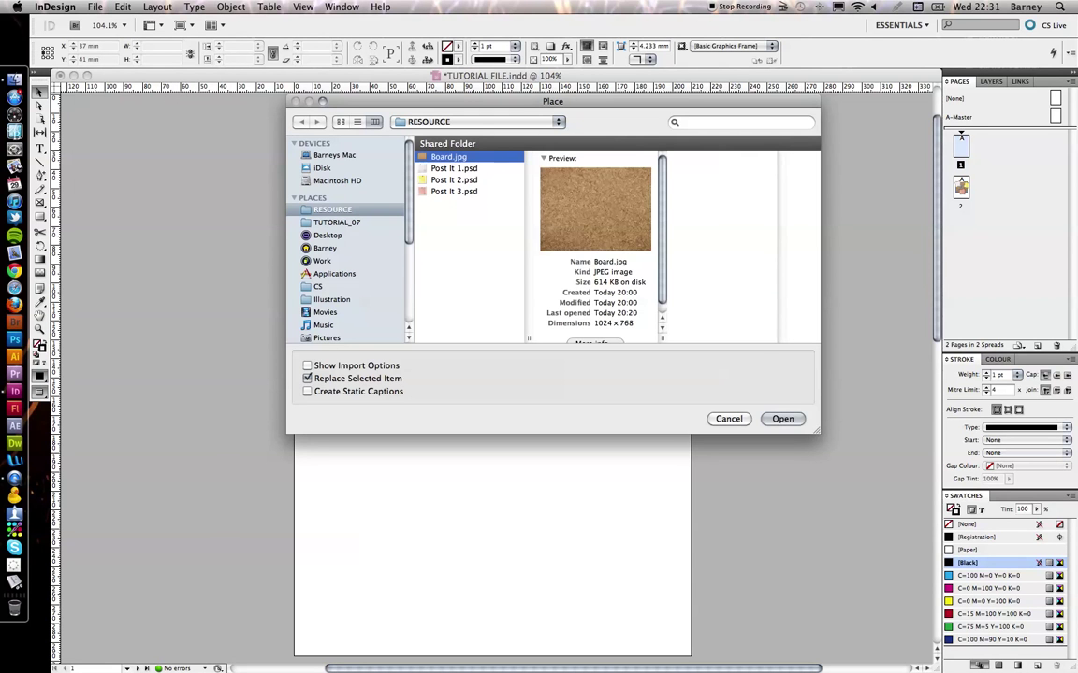
{"action": "key", "text": "Return"}
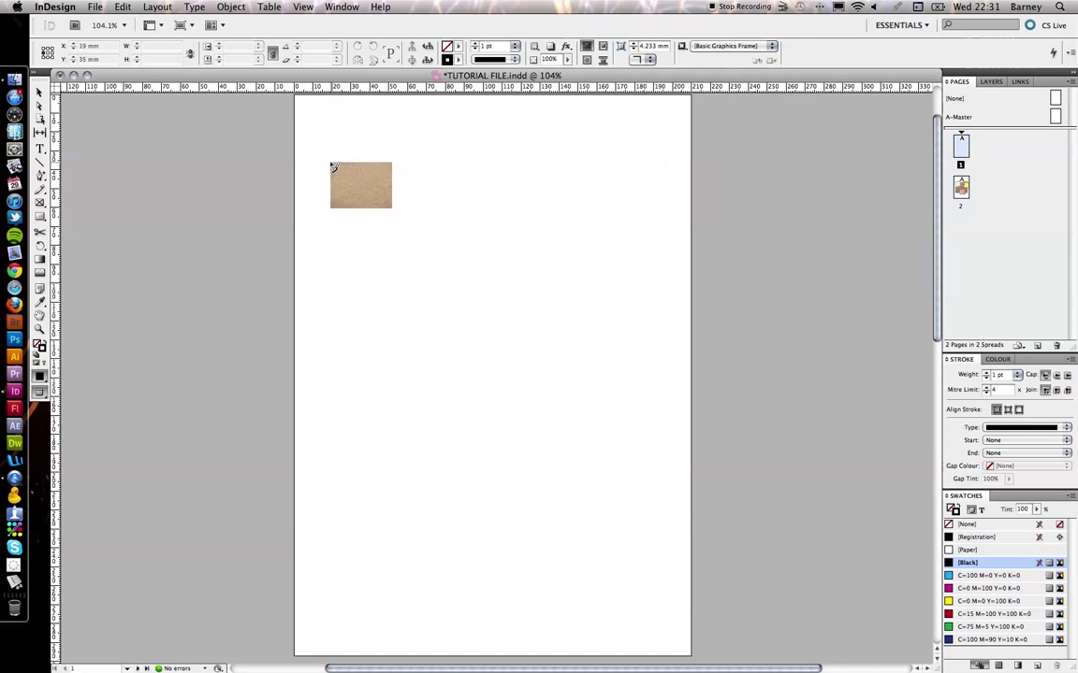
{"action": "left_click_drag", "start_coordinate": [330, 161], "coordinate": [650, 431]}
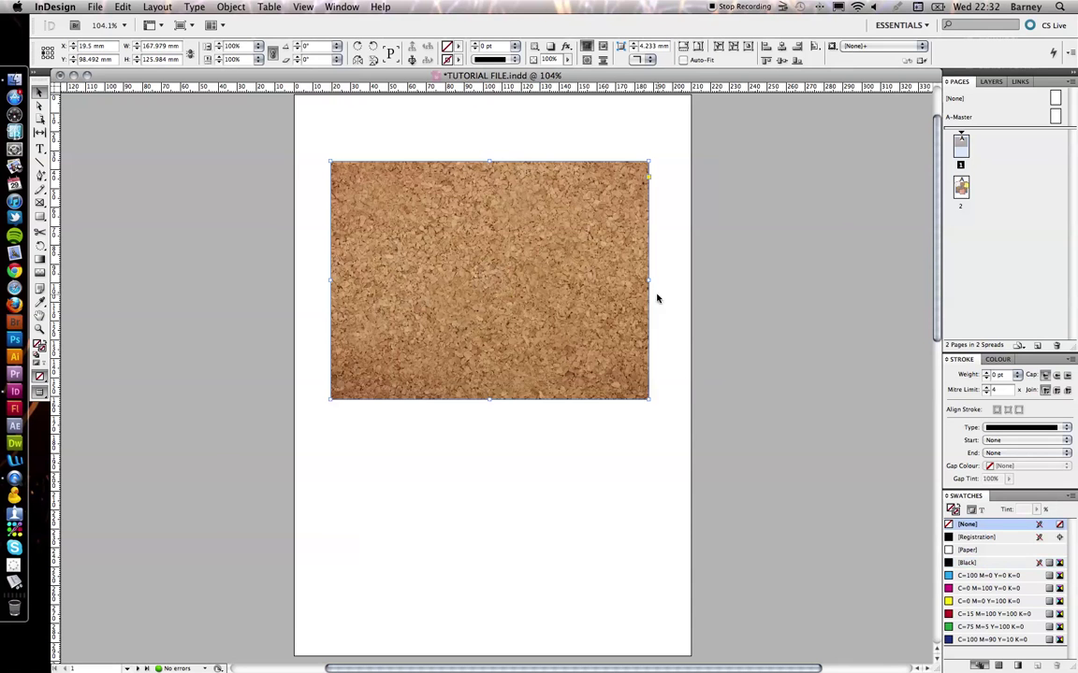
Set the board image frame's width and height to 160 mm each.
{"action": "left_click", "coordinate": [161, 46]}
{"action": "type", "text": "160"}
{"action": "key", "text": "Tab"}
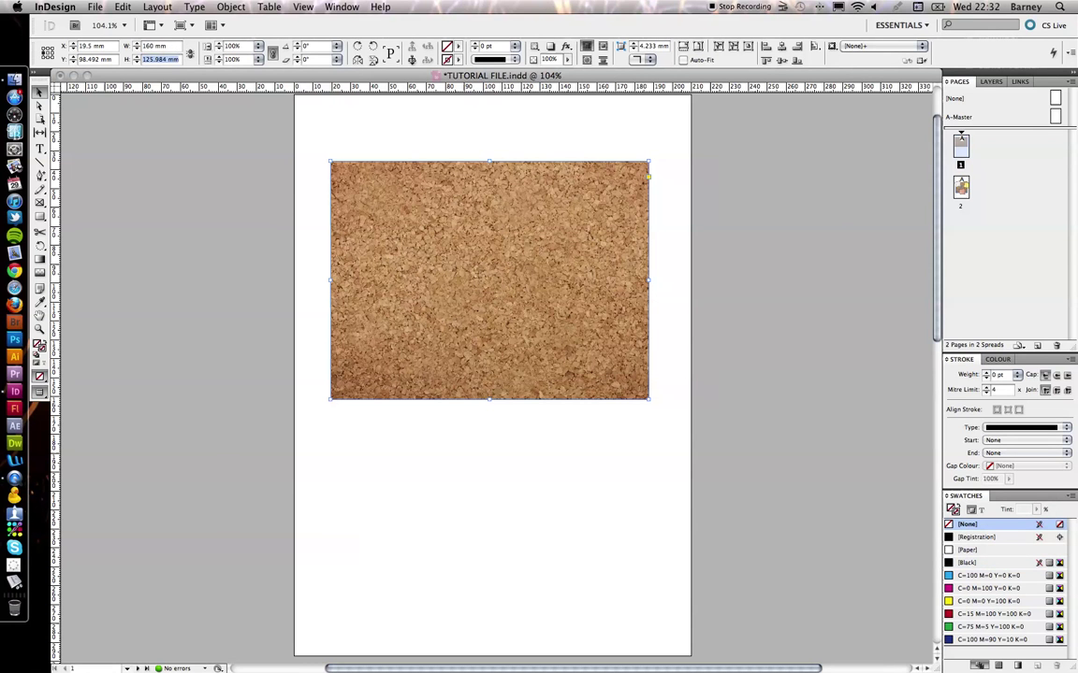
{"action": "type", "text": "160"}
{"action": "key", "text": "Return"}
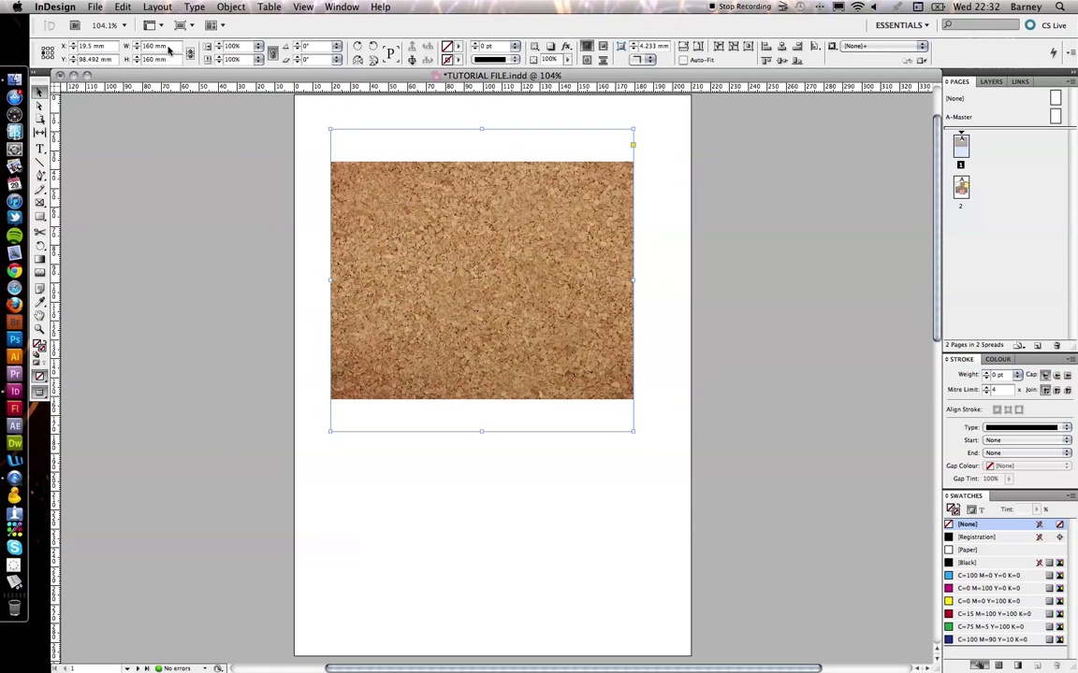
Enlarge the cork board image inside its frame and reposition it so it fills the whole square.
{"action": "key", "text": "a"}
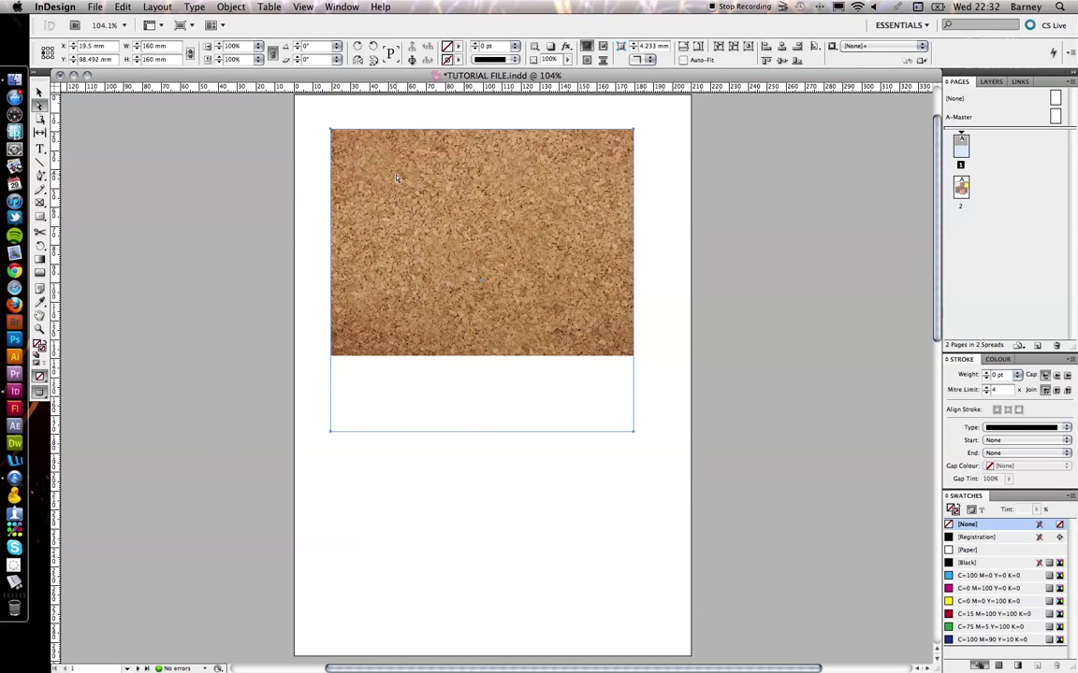
{"action": "left_click", "coordinate": [357, 156]}
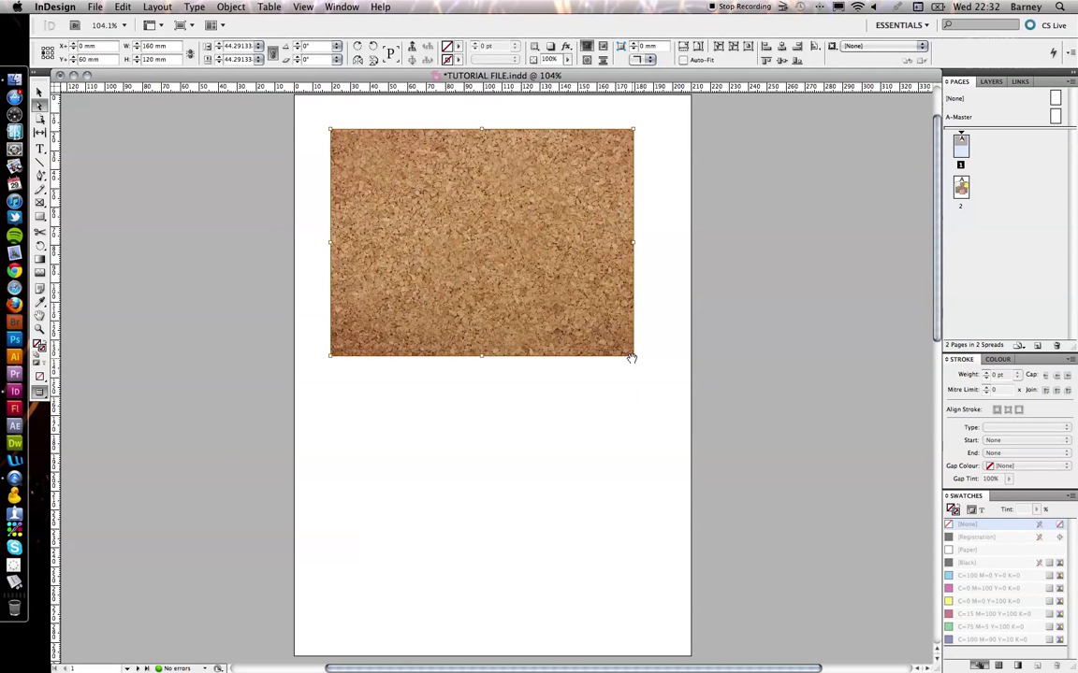
{"action": "left_click_drag", "start_coordinate": [630, 358], "coordinate": [785, 470]}
{"action": "left_click_drag", "start_coordinate": [568, 333], "coordinate": [520, 326]}
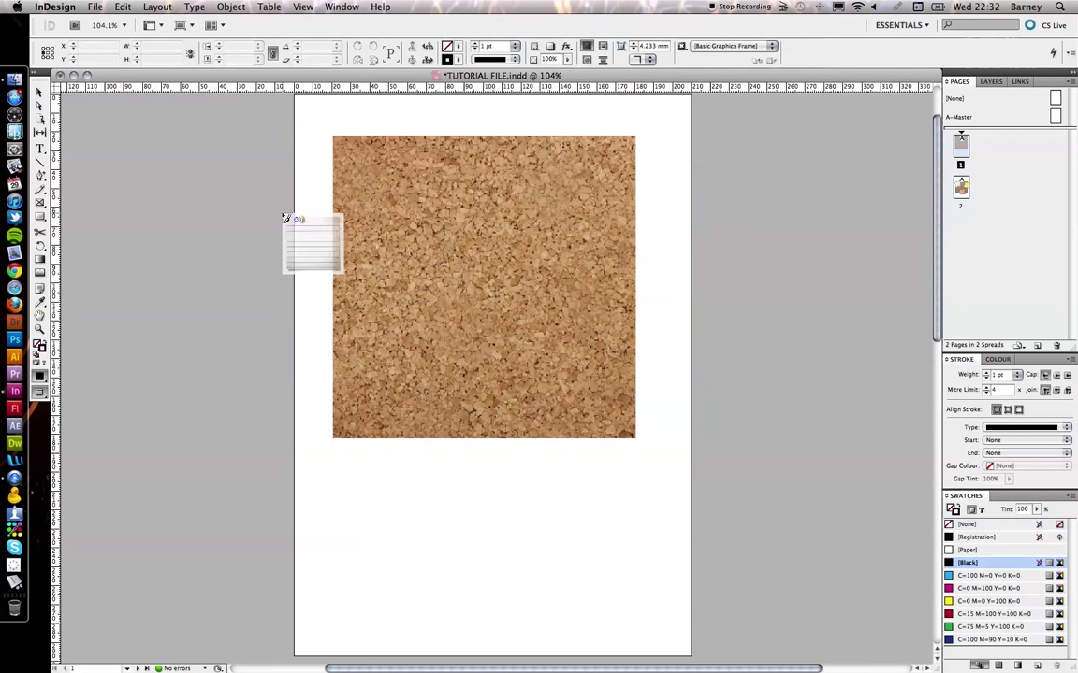
{"action": "scroll", "coordinate": [300, 240], "scroll_direction": "right", "scroll_amount": 3}
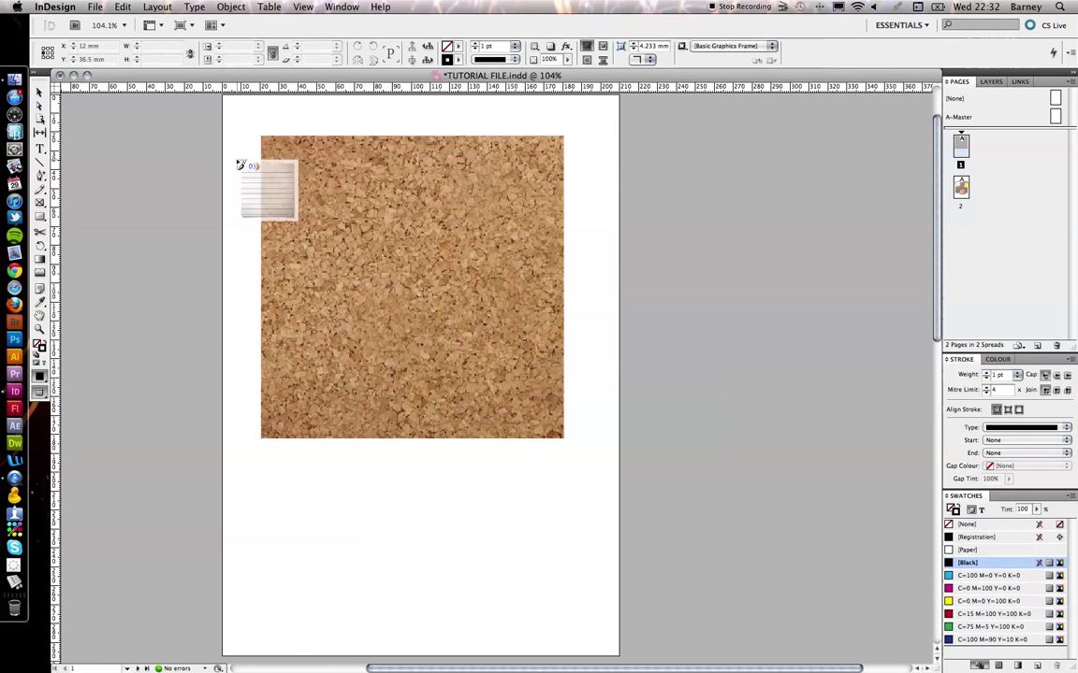
{"action": "left_click_drag", "start_coordinate": [229, 158], "coordinate": [342, 279]}
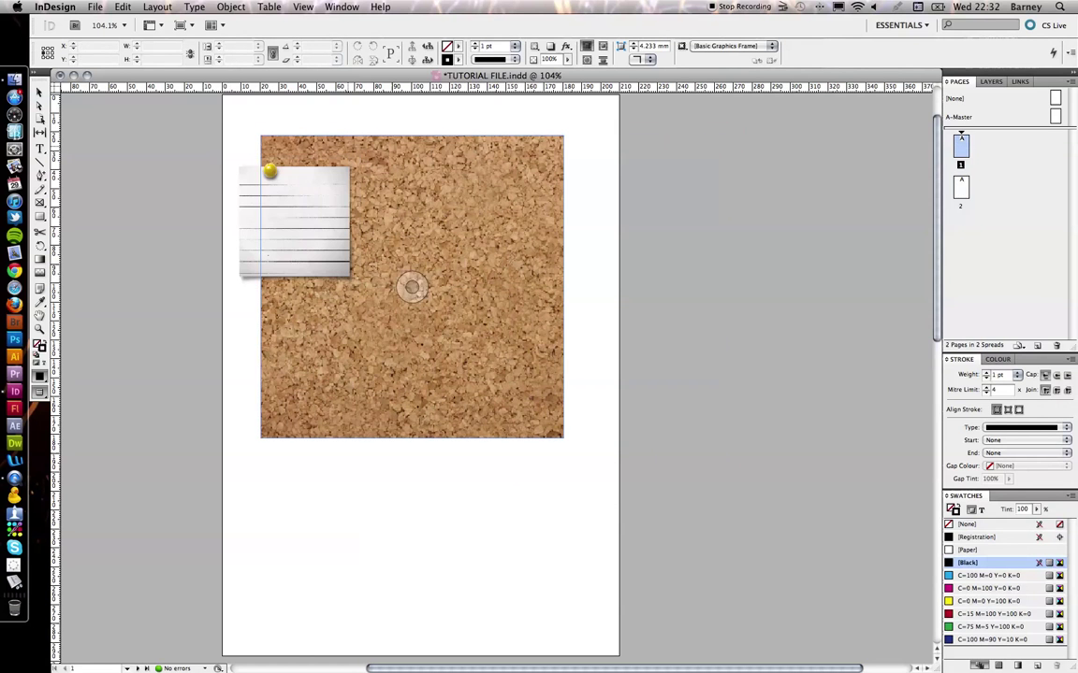
{"action": "key", "text": "super+z"}
Place the three Post It images in one row about 202.5 mm wide across the board and fit their frames to the images.
{"action": "left_click_drag", "start_coordinate": [226, 151], "coordinate": [609, 334]}
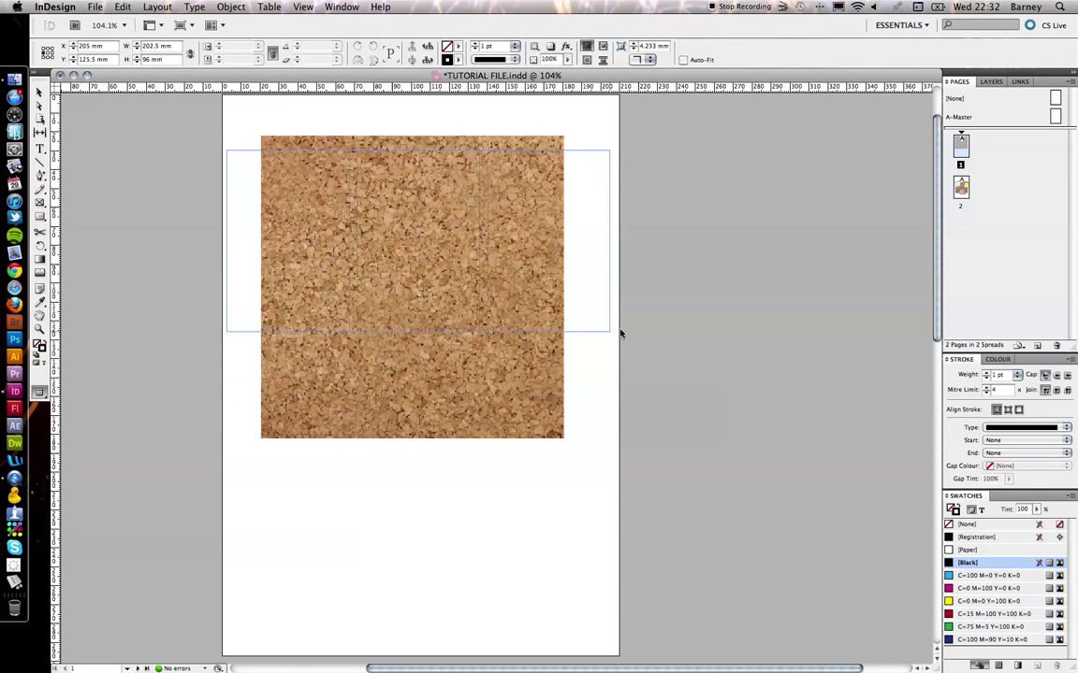
{"action": "left_click", "coordinate": [701, 294]}
{"action": "left_click", "coordinate": [318, 255]}
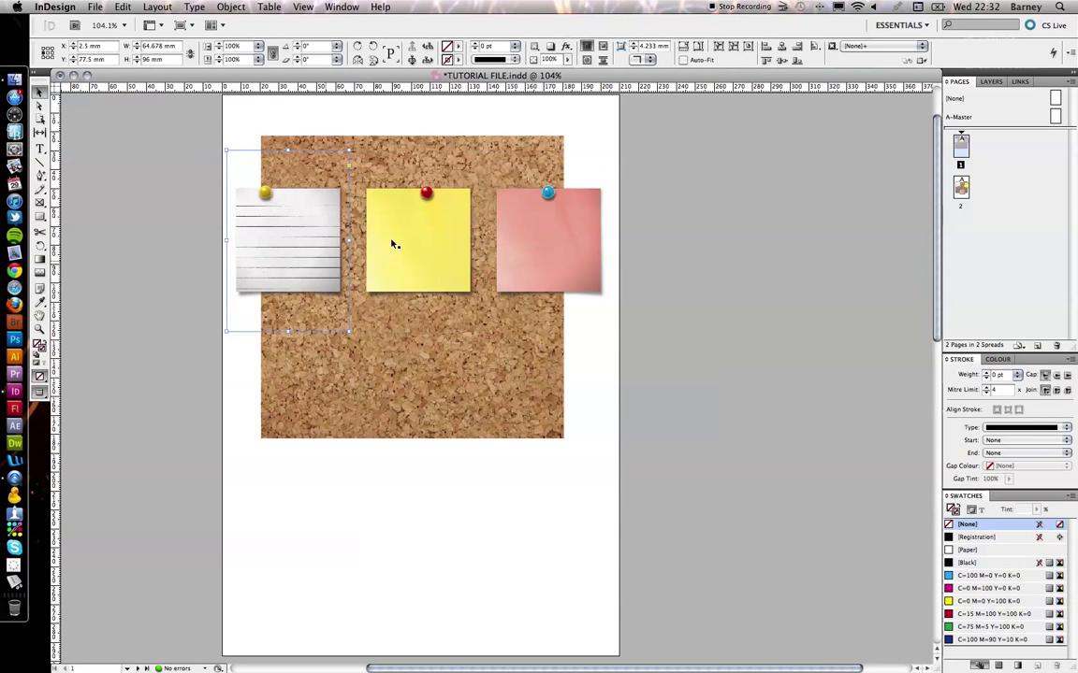
{"action": "left_click", "coordinate": [428, 223]}
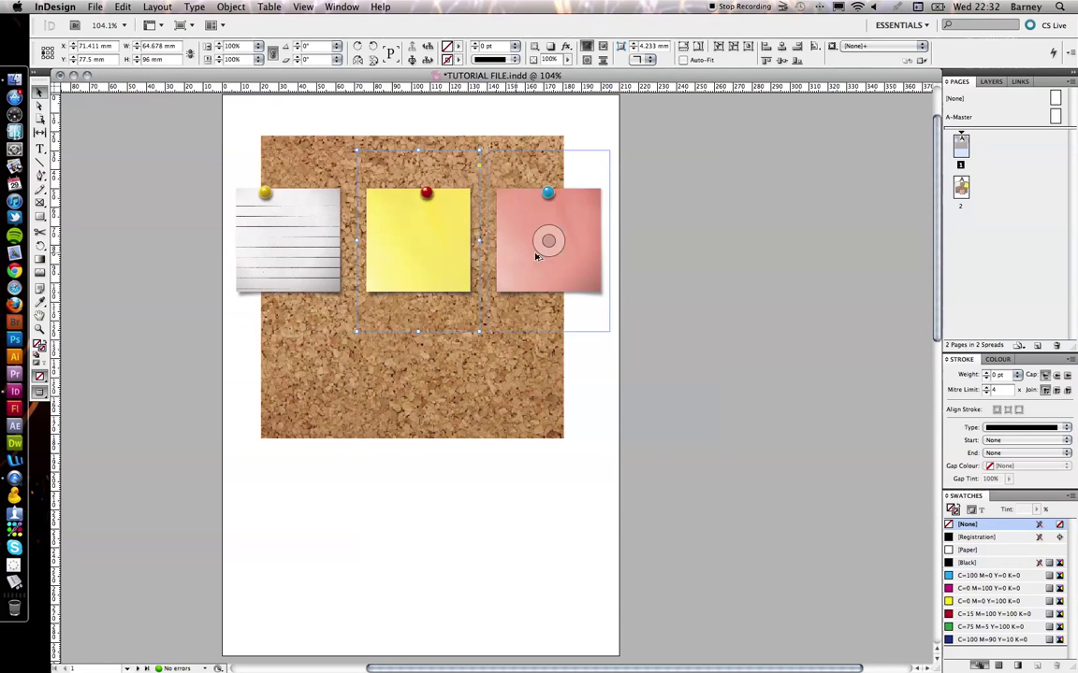
{"action": "left_click", "coordinate": [531, 287]}
Leave preview mode, group the three notes and enlarge them together to about 343 mm wide overall.
{"action": "scroll", "coordinate": [550, 332], "scroll_direction": "left", "scroll_amount": 3}
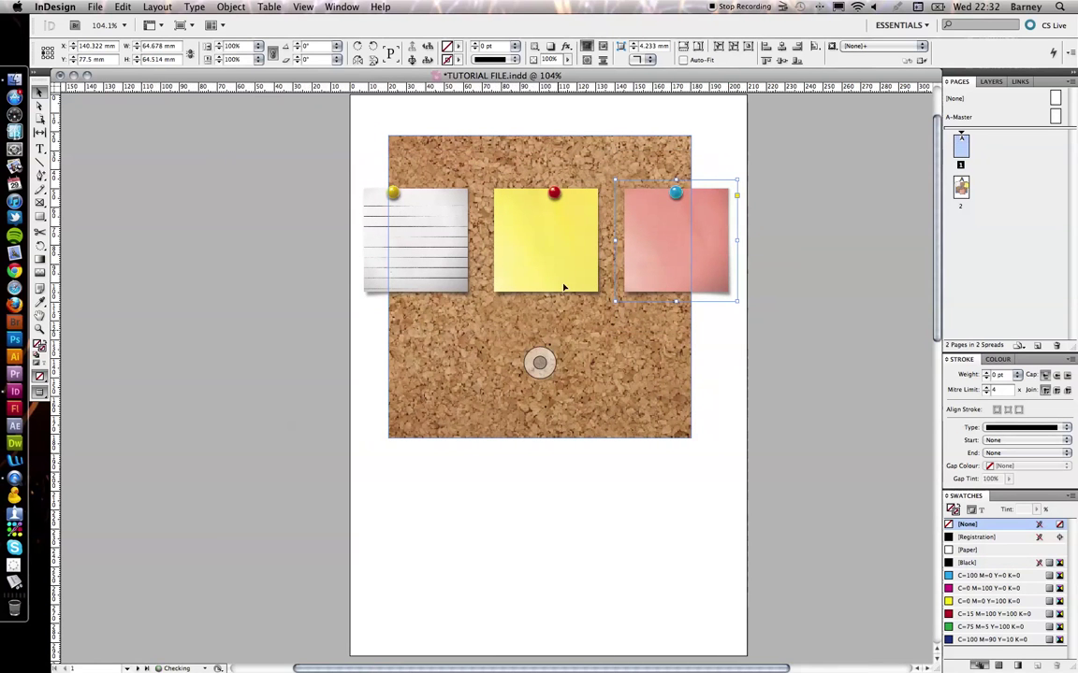
{"action": "key", "text": "w"}
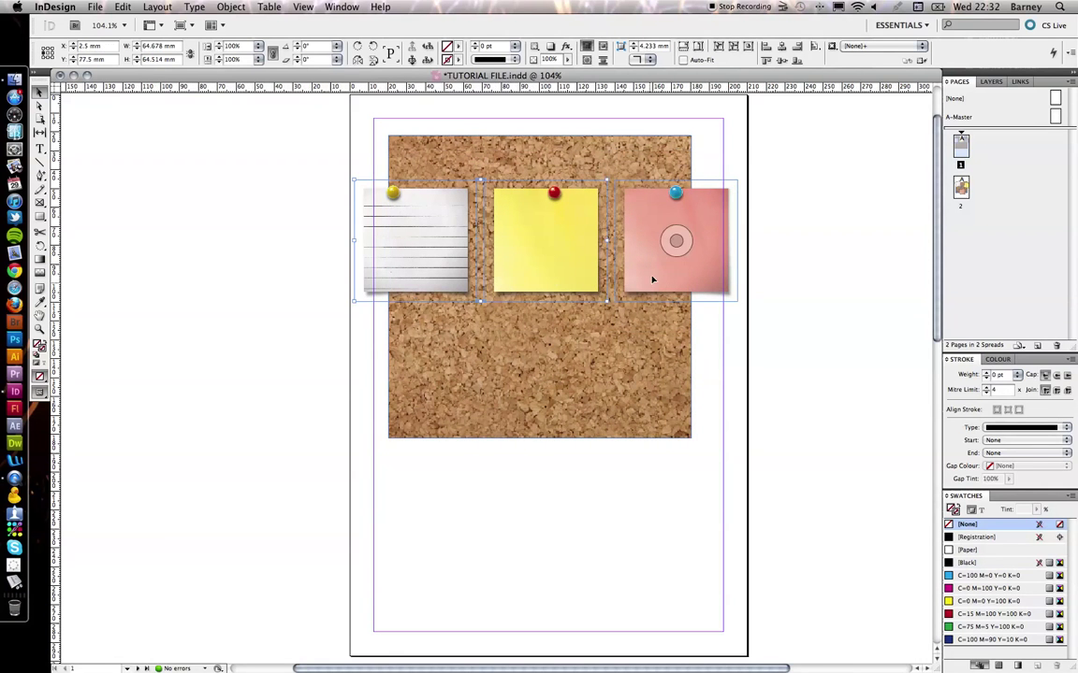
{"action": "left_click", "coordinate": [654, 278], "text": "shift"}
{"action": "left_click", "coordinate": [734, 290], "text": "shift"}
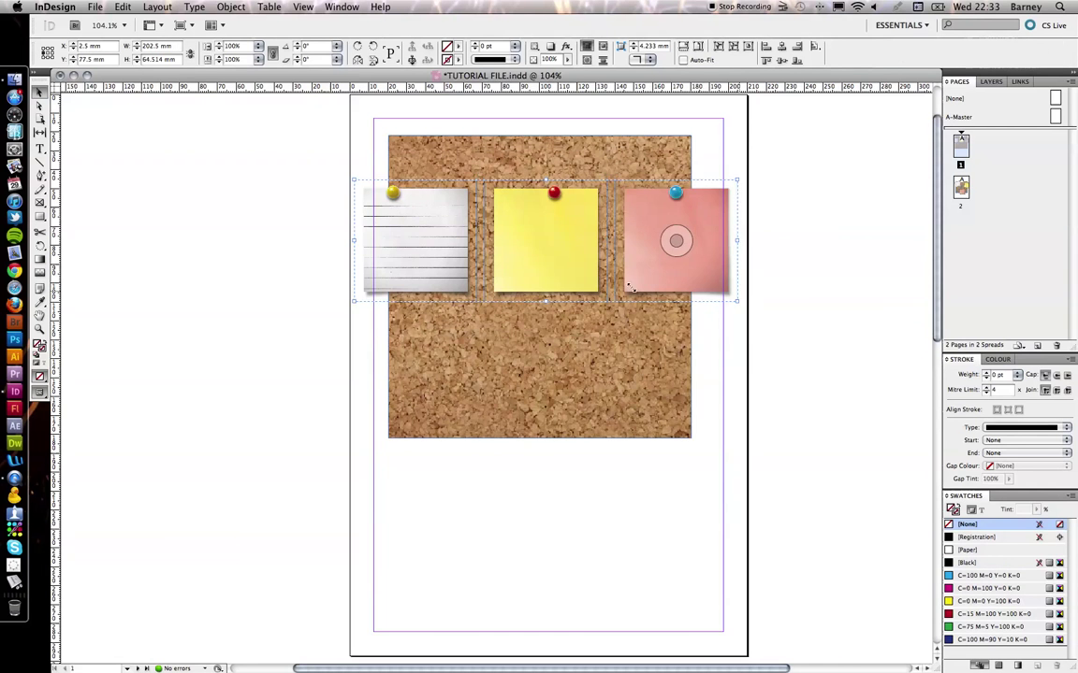
{"action": "scroll", "coordinate": [629, 288], "scroll_direction": "right", "scroll_amount": 4}
{"action": "left_click_drag", "start_coordinate": [629, 288], "coordinate": [743, 384]}
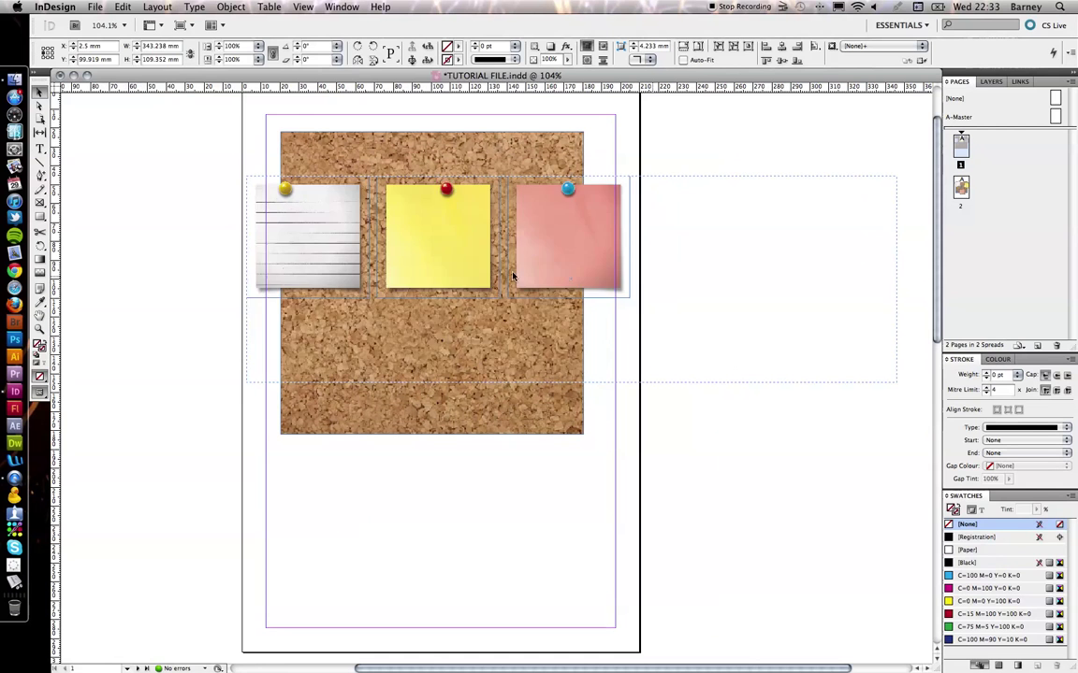
Scale the grouped notes down proportionally to about 293 mm wide overall.
{"action": "key", "text": "super+shift+a"}
{"action": "left_click", "coordinate": [365, 279]}
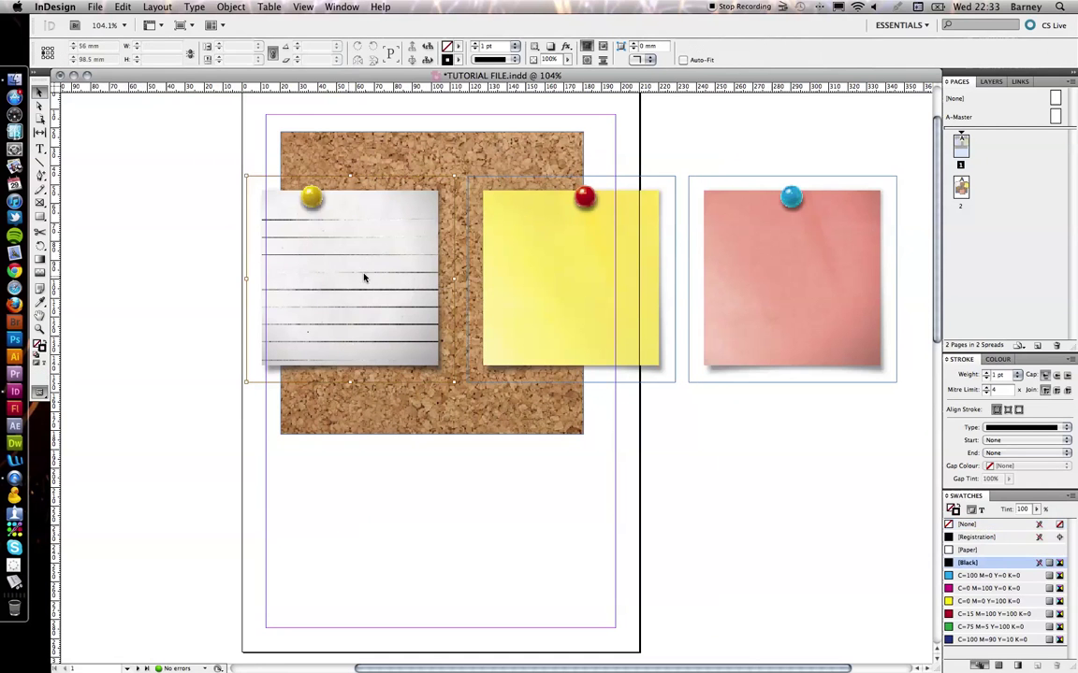
{"action": "double_click", "coordinate": [366, 265]}
{"action": "left_click", "coordinate": [118, 249]}
{"action": "left_click", "coordinate": [329, 255]}
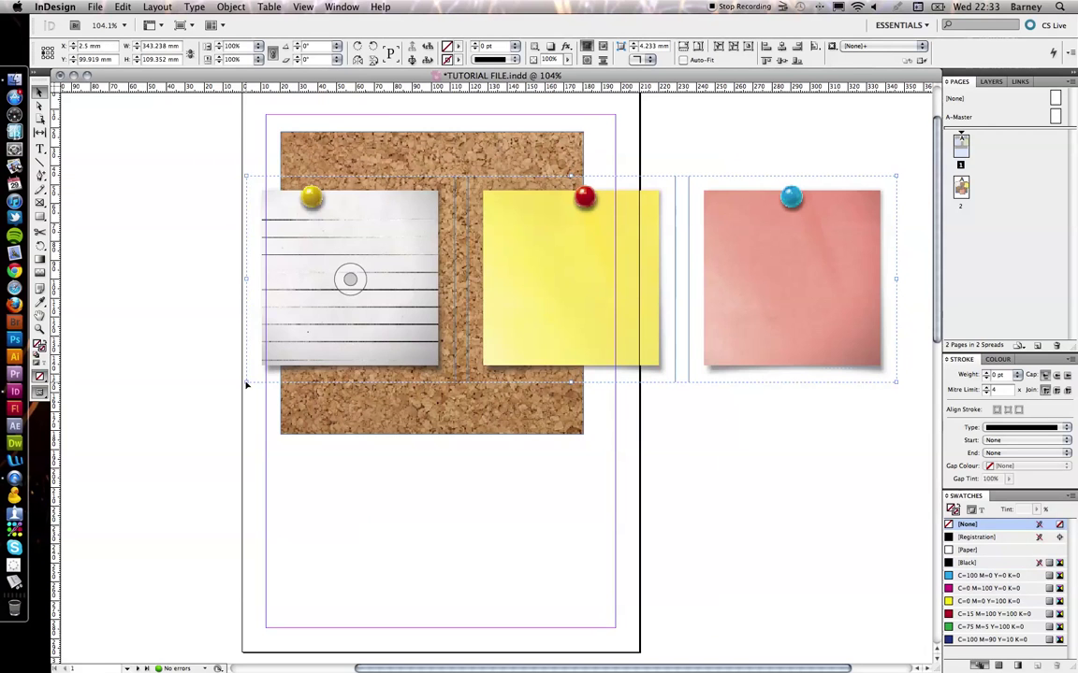
{"action": "left_click_drag", "start_coordinate": [247, 381], "coordinate": [343, 306]}
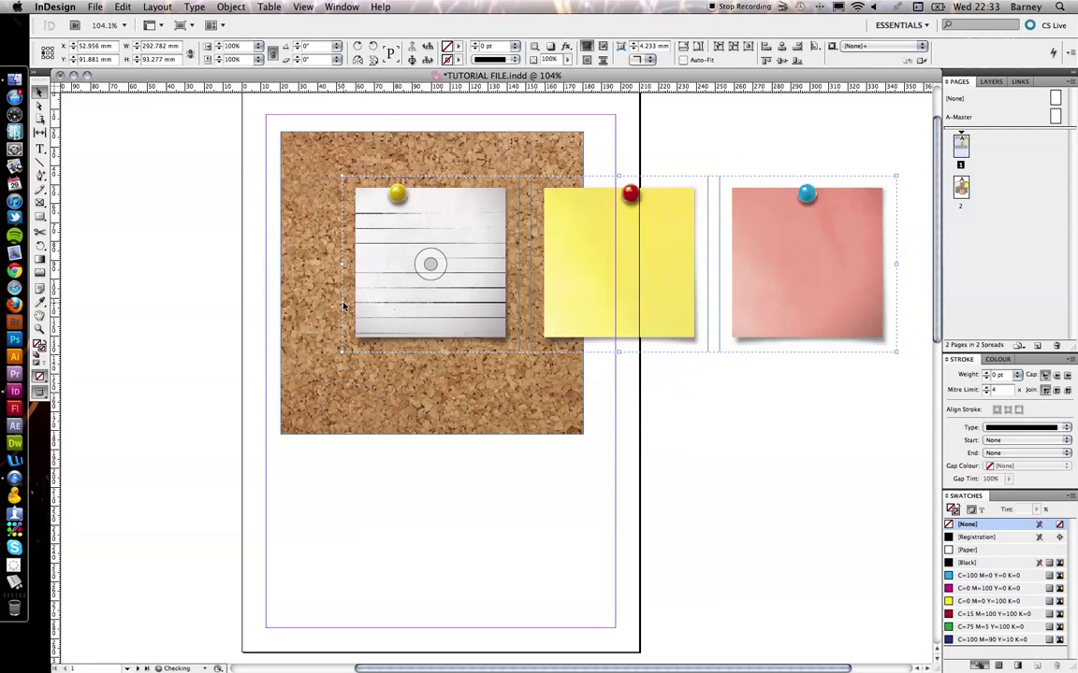
Ungroup the three notes and clear the selection.
{"action": "right_click", "coordinate": [375, 273]}
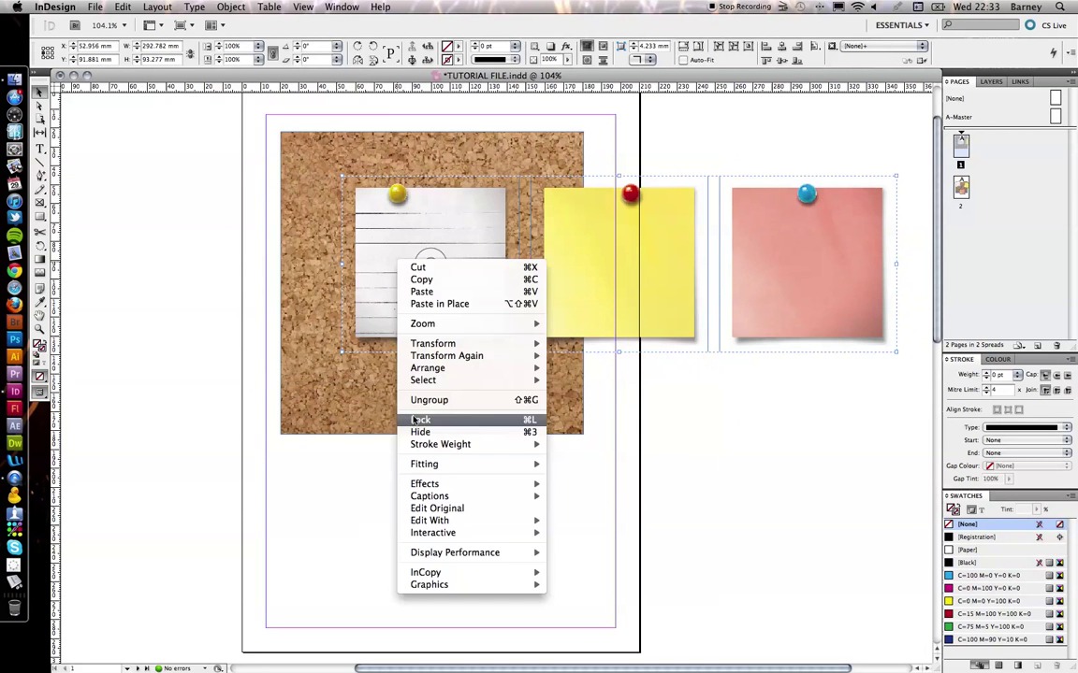
{"action": "left_click", "coordinate": [849, 419]}
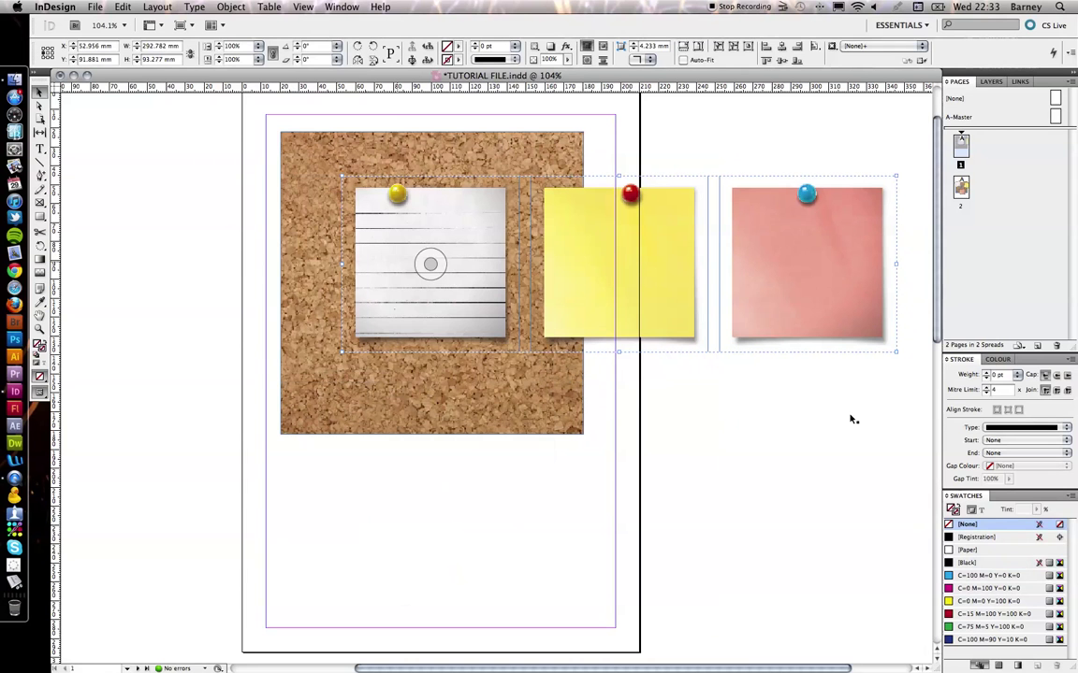
{"action": "left_click", "coordinate": [740, 425]}
Move the white lined note to the board's upper-left corner, rotate it 10° and adjust its position there.
{"action": "left_click", "coordinate": [412, 296]}
{"action": "left_click_drag", "start_coordinate": [453, 299], "coordinate": [393, 264]}
{"action": "key", "text": "r"}
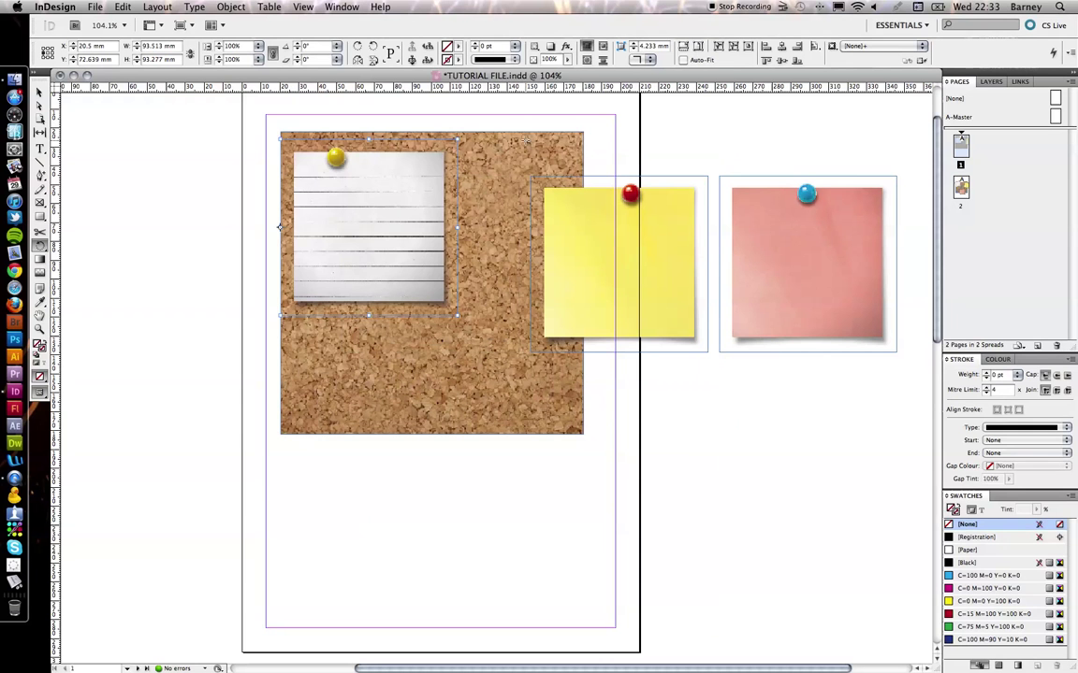
{"action": "mouse_move", "coordinate": [526, 137]}
{"action": "left_mouse_down"}
{"action": "mouse_move", "coordinate": [509, 109]}
{"action": "mouse_move", "coordinate": [521, 149]}
{"action": "left_mouse_up"}
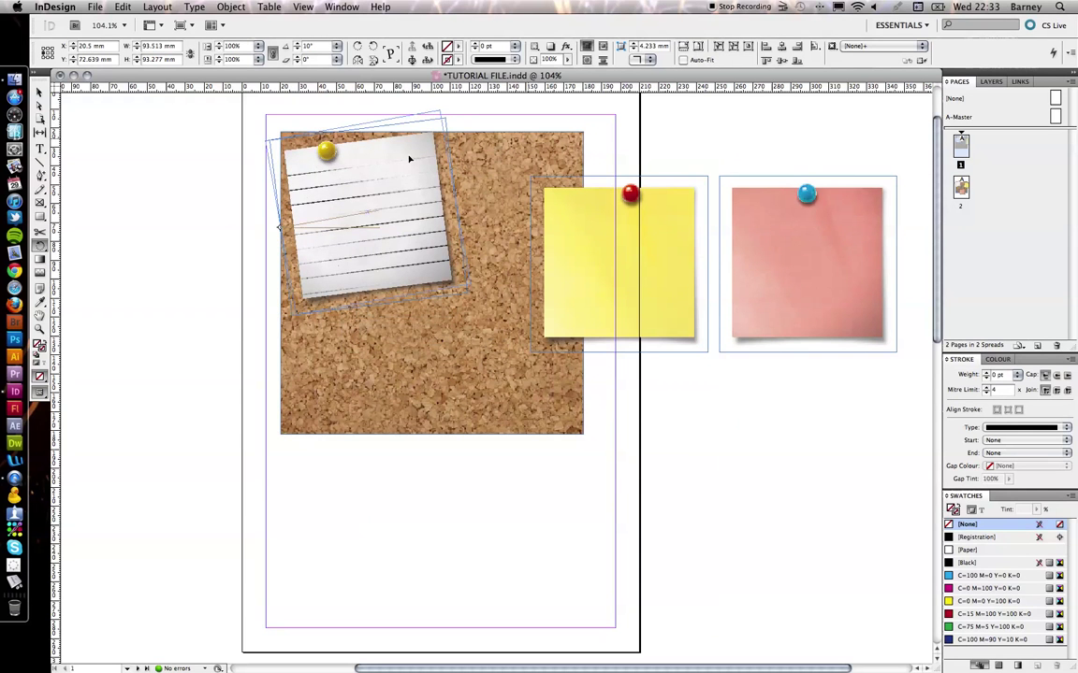
{"action": "key", "text": "v"}
{"action": "left_click_drag", "start_coordinate": [347, 175], "coordinate": [374, 171]}
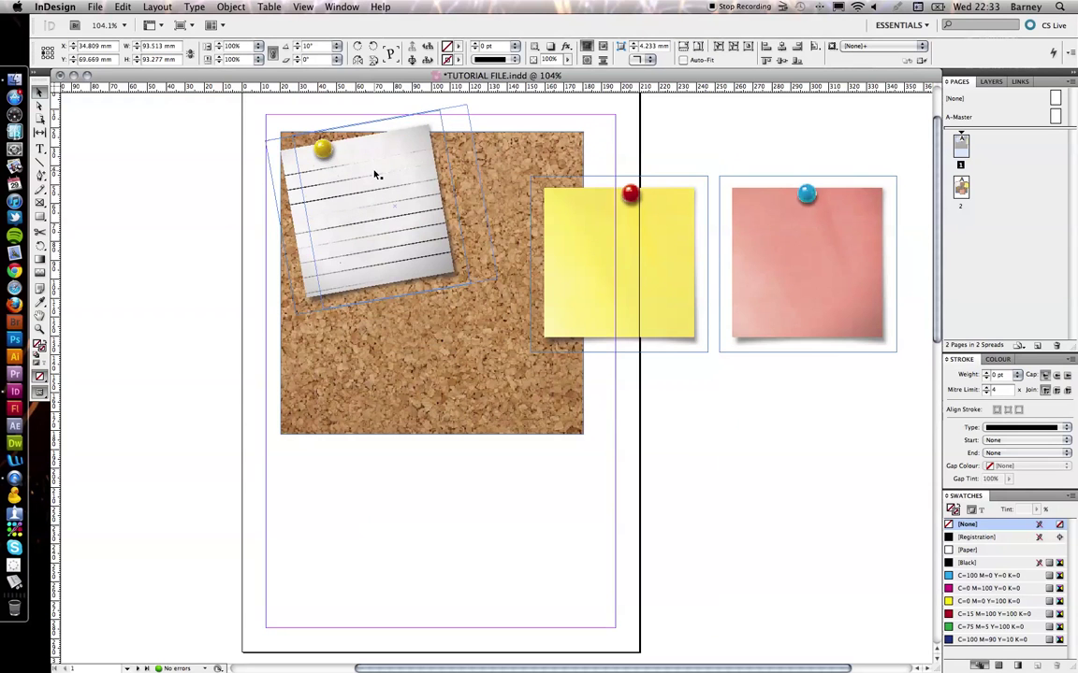
Move the yellow note beside the white note over the board's right edge and rotate it -19°.
{"action": "left_click_drag", "start_coordinate": [607, 235], "coordinate": [538, 241]}
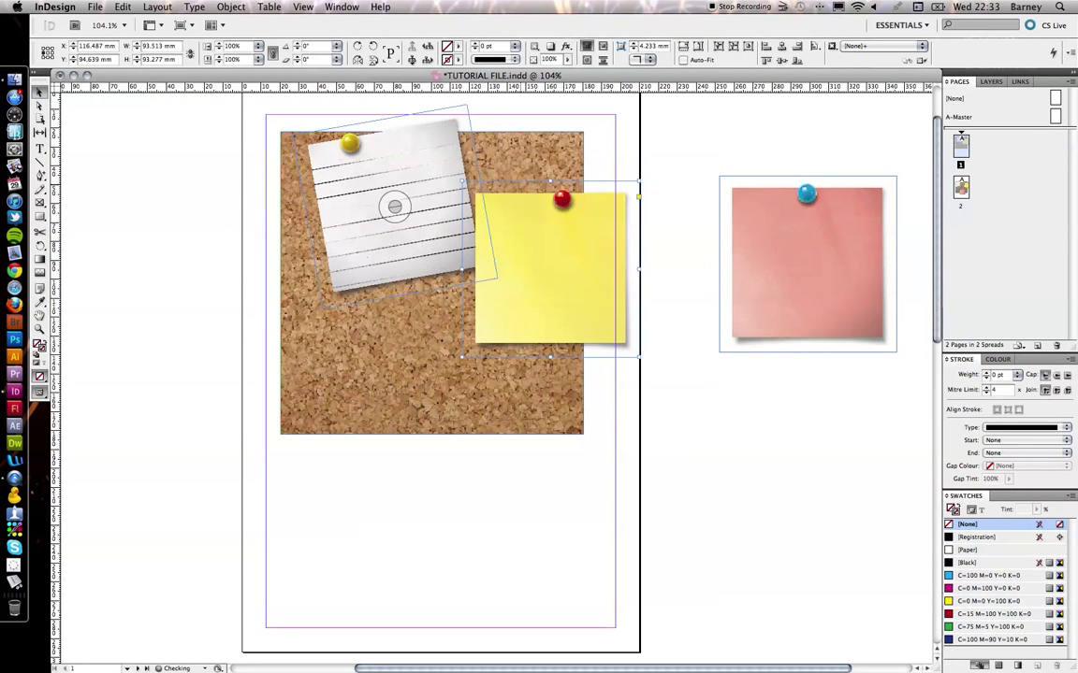
{"action": "key", "text": "r"}
{"action": "left_click_drag", "start_coordinate": [662, 173], "coordinate": [682, 245]}
{"action": "key", "text": "v"}
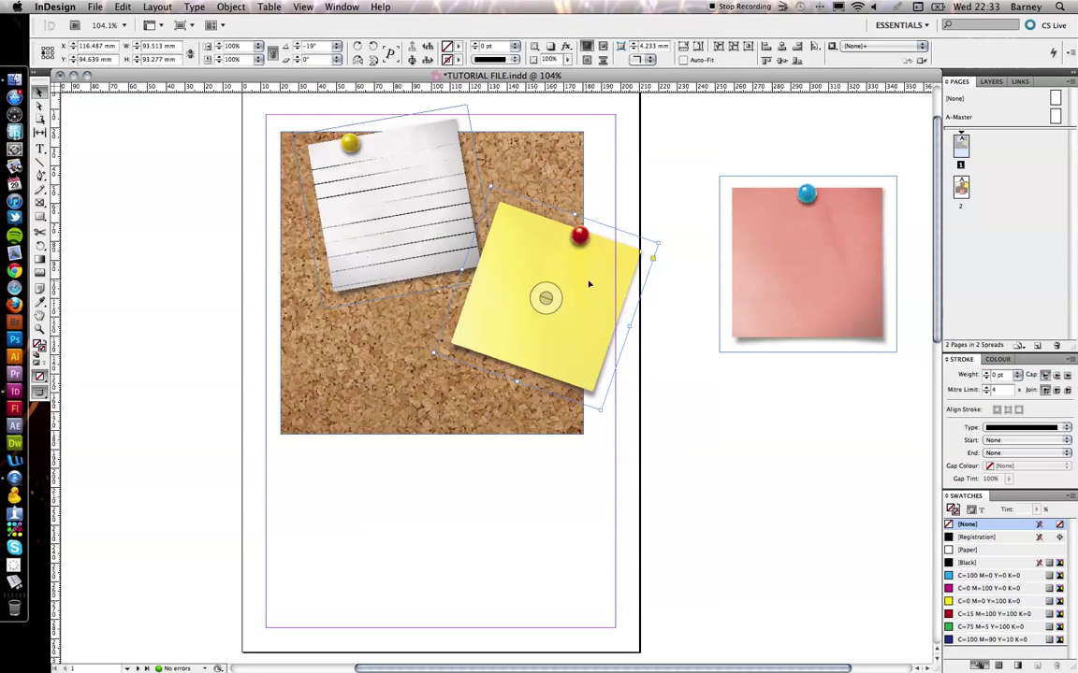
Shift the yellow note up and left so it overlaps the white note's edge, and clear the selection.
{"action": "mouse_move", "coordinate": [589, 284]}
{"action": "left_mouse_down"}
{"action": "mouse_move", "coordinate": [580, 261]}
{"action": "mouse_move", "coordinate": [596, 286]}
{"action": "mouse_move", "coordinate": [591, 265]}
{"action": "left_mouse_up"}
{"action": "key", "text": "Left"}
{"action": "key", "text": "Left"}
{"action": "key", "text": "Left"}
{"action": "key", "text": "Left"}
{"action": "key", "text": "Left"}
{"action": "key", "text": "Left"}
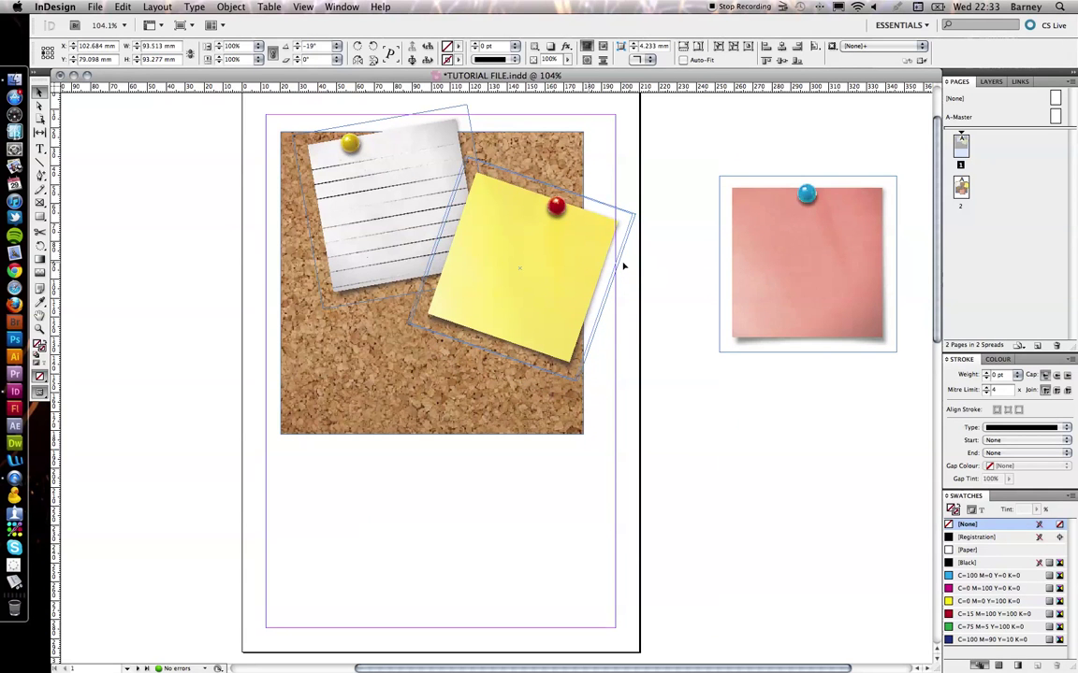
{"action": "left_click", "coordinate": [571, 185]}
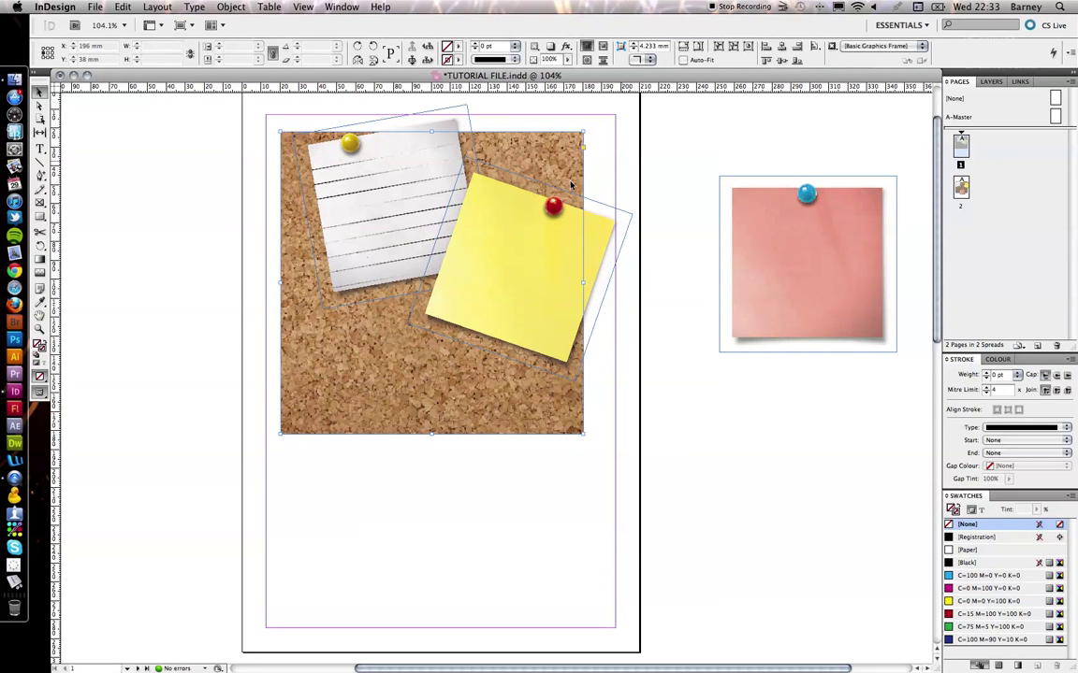
{"action": "left_click", "coordinate": [623, 155]}
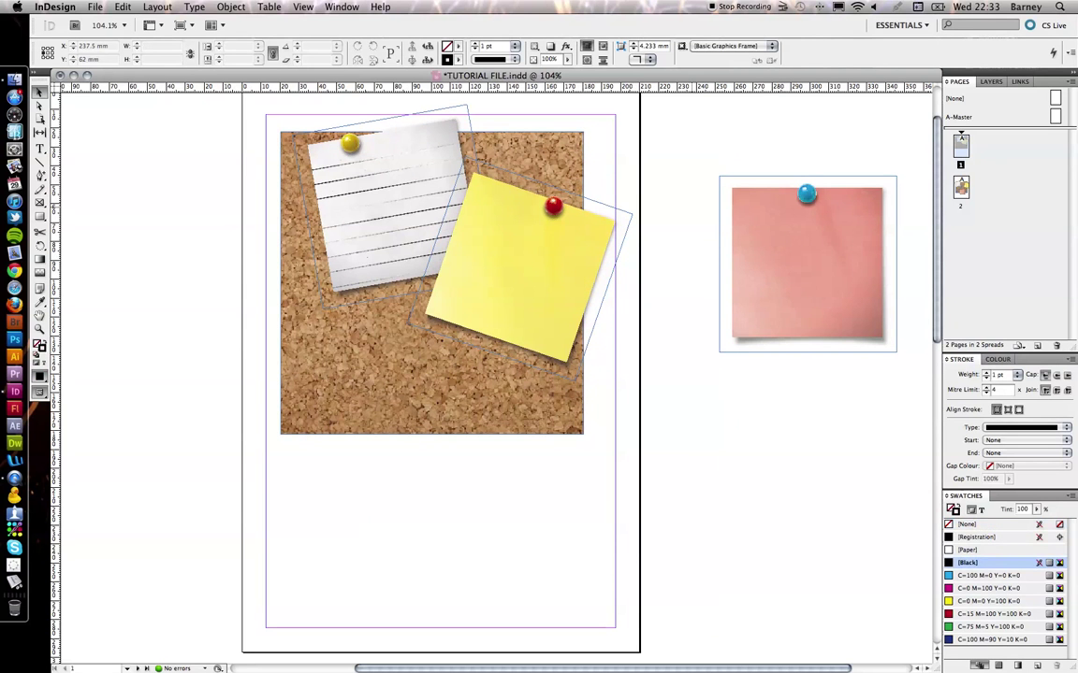
Move the pink note onto the lower part of the board below the white note and rotate it 14.25°.
{"action": "left_click_drag", "start_coordinate": [839, 230], "coordinate": [450, 334]}
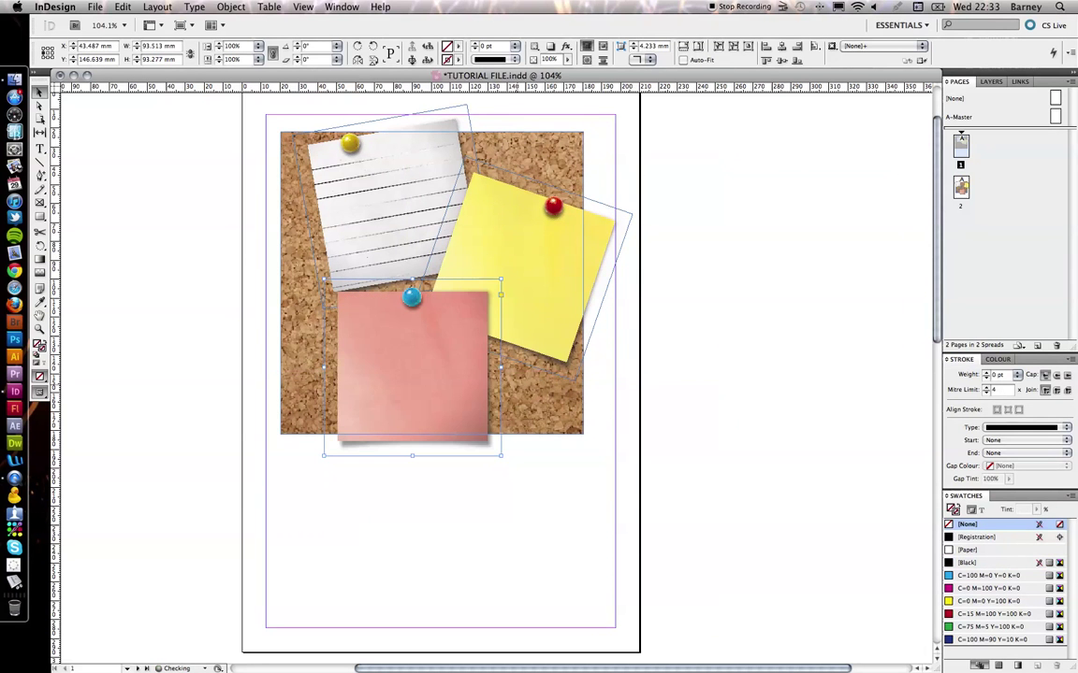
{"action": "key", "text": "r"}
{"action": "left_click_drag", "start_coordinate": [650, 424], "coordinate": [637, 340]}
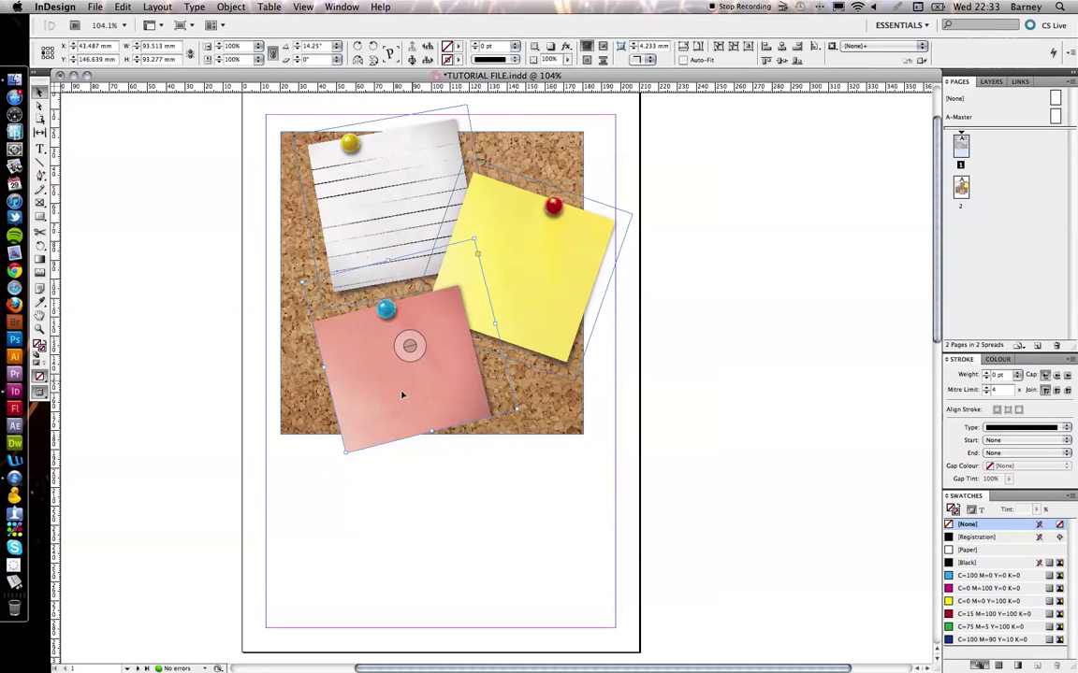
Shift the pink note slightly down and left on the board and clear the selection.
{"action": "left_click", "coordinate": [406, 392]}
{"action": "left_click_drag", "start_coordinate": [406, 396], "coordinate": [400, 396]}
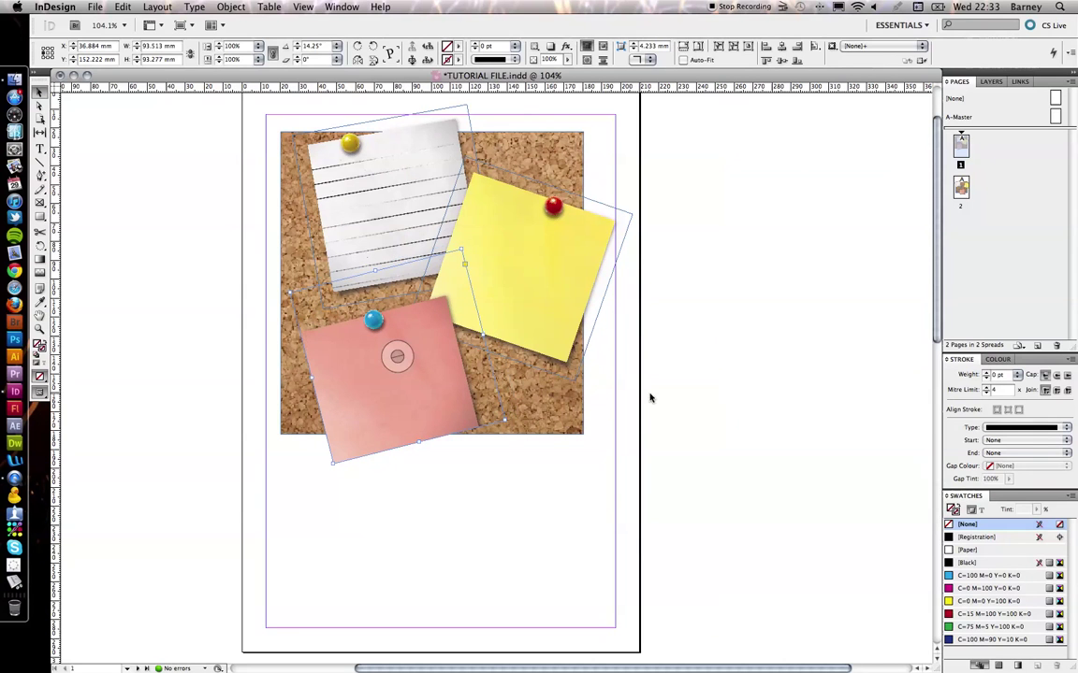
{"action": "left_click", "coordinate": [766, 371]}
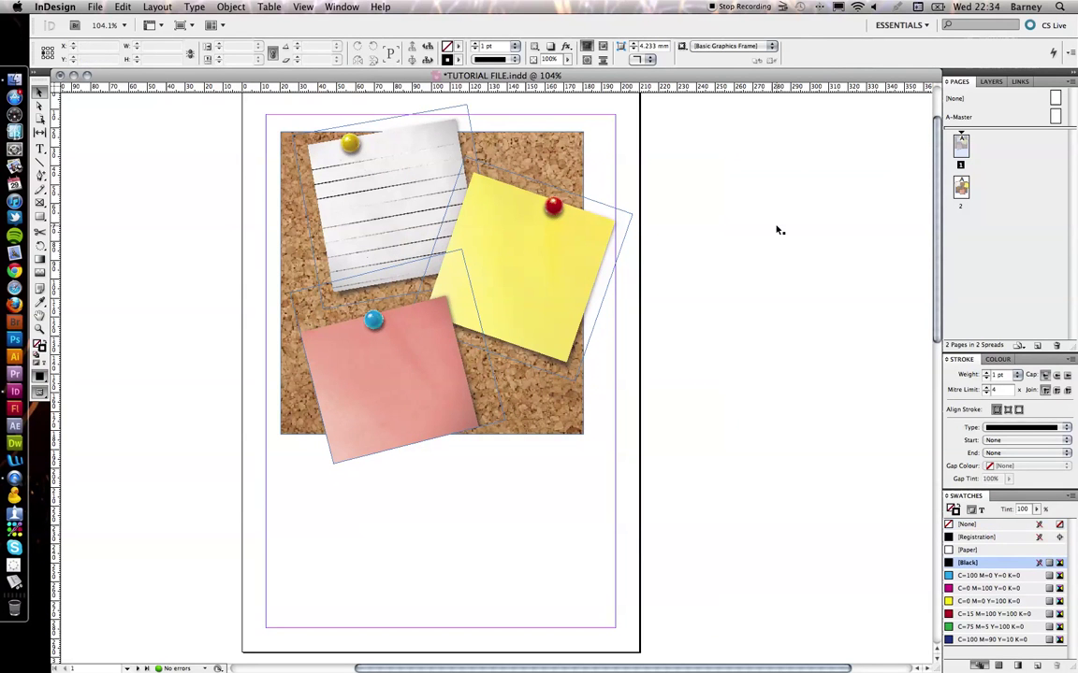
Enlarge the pink note's frame from its lower-left corner to uncover the cropped edge and shadow, and adjust its upper-right corner slightly.
{"action": "left_click", "coordinate": [349, 162]}
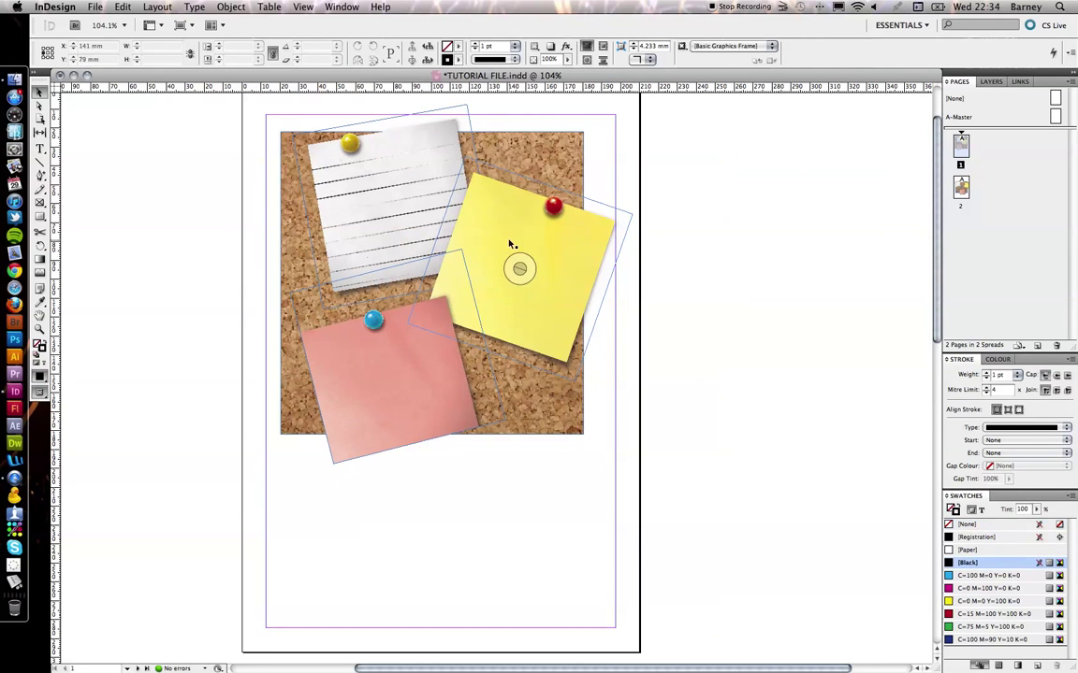
{"action": "left_click", "coordinate": [363, 351]}
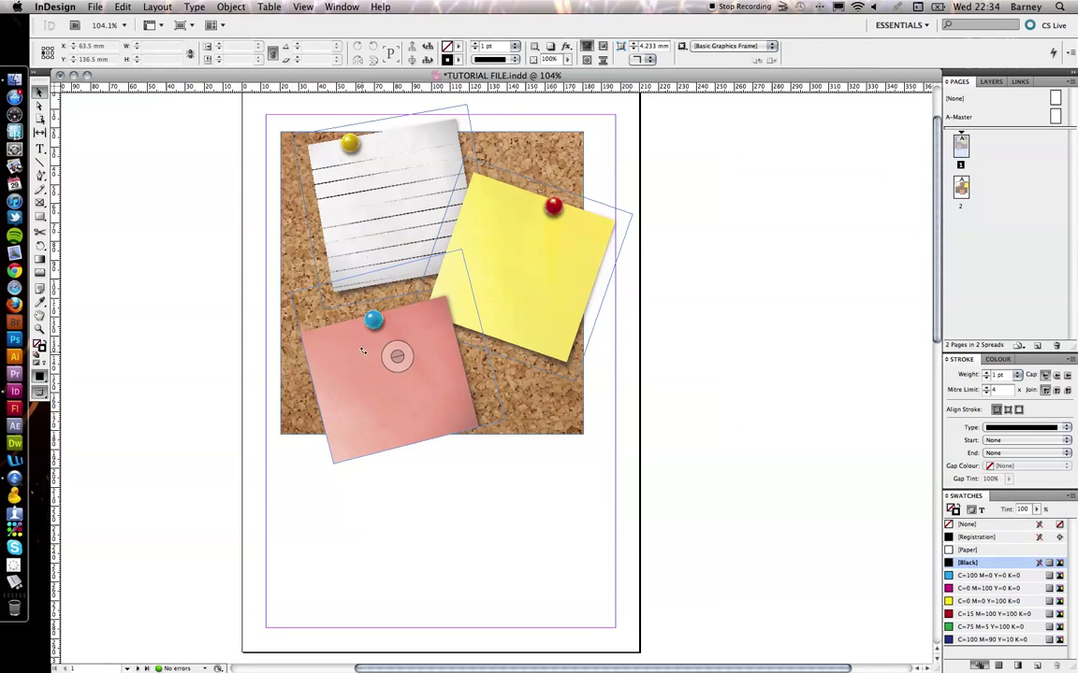
{"action": "left_click", "coordinate": [336, 428]}
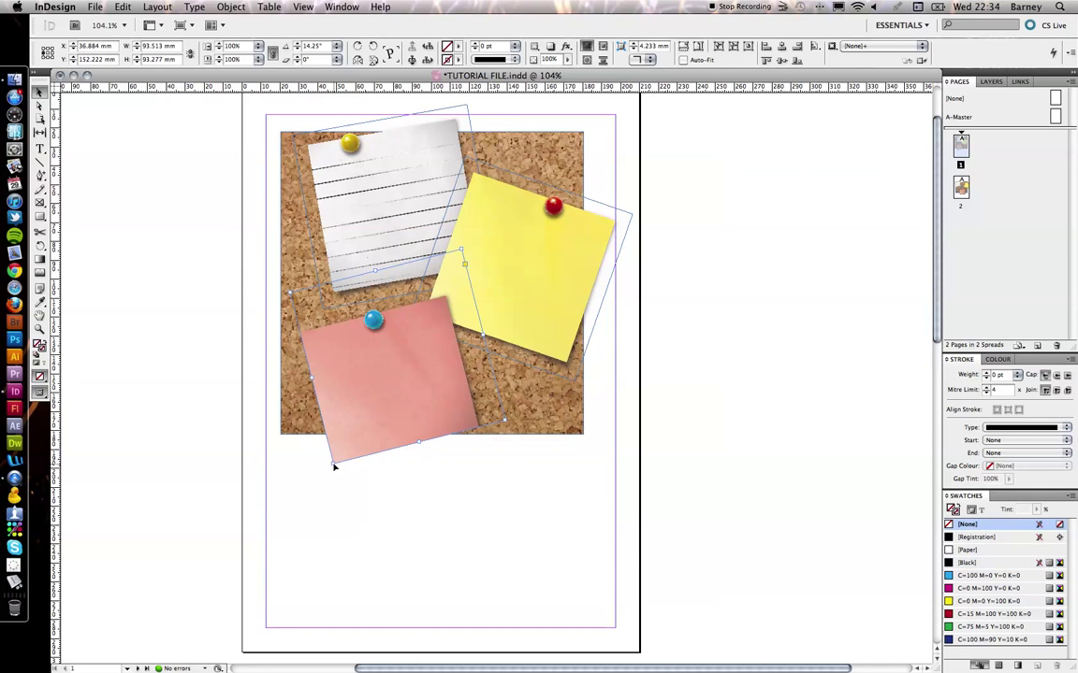
{"action": "left_click_drag", "start_coordinate": [332, 462], "coordinate": [320, 504]}
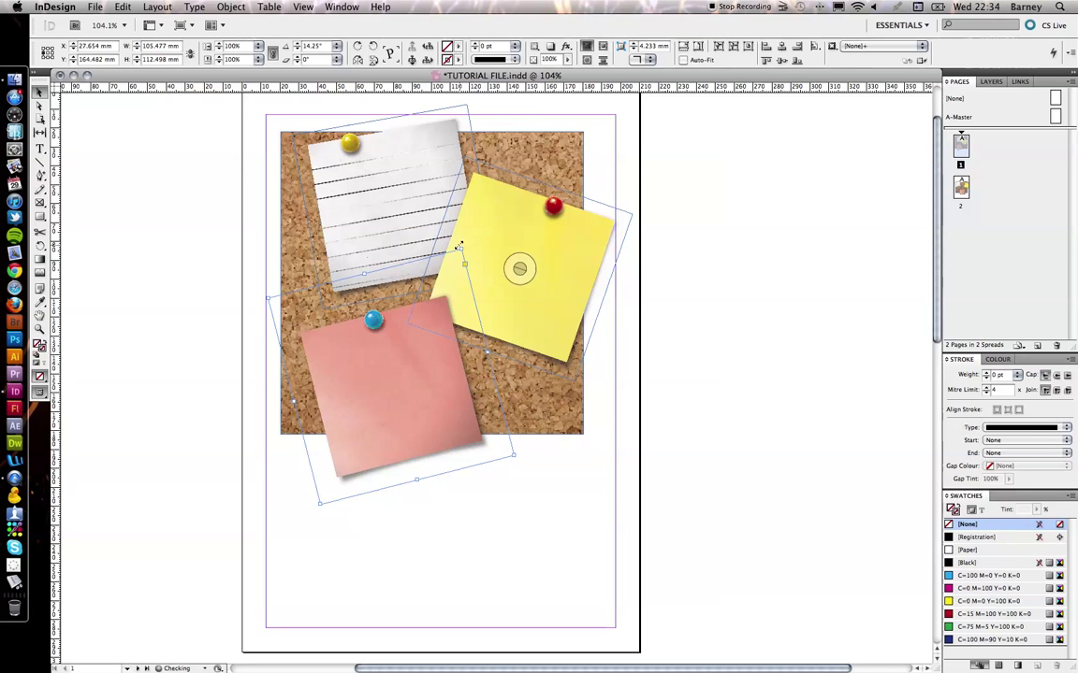
{"action": "left_click_drag", "start_coordinate": [458, 246], "coordinate": [462, 255]}
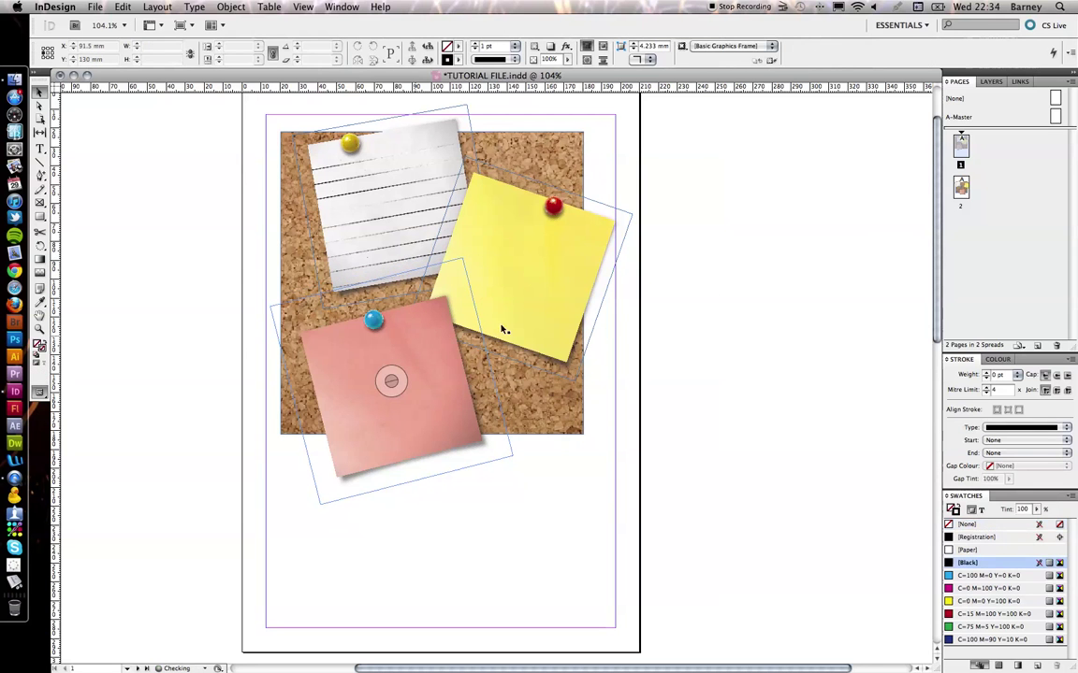
Select the pink, yellow and white notes together and group them.
{"action": "left_click", "coordinate": [512, 245], "text": "shift"}
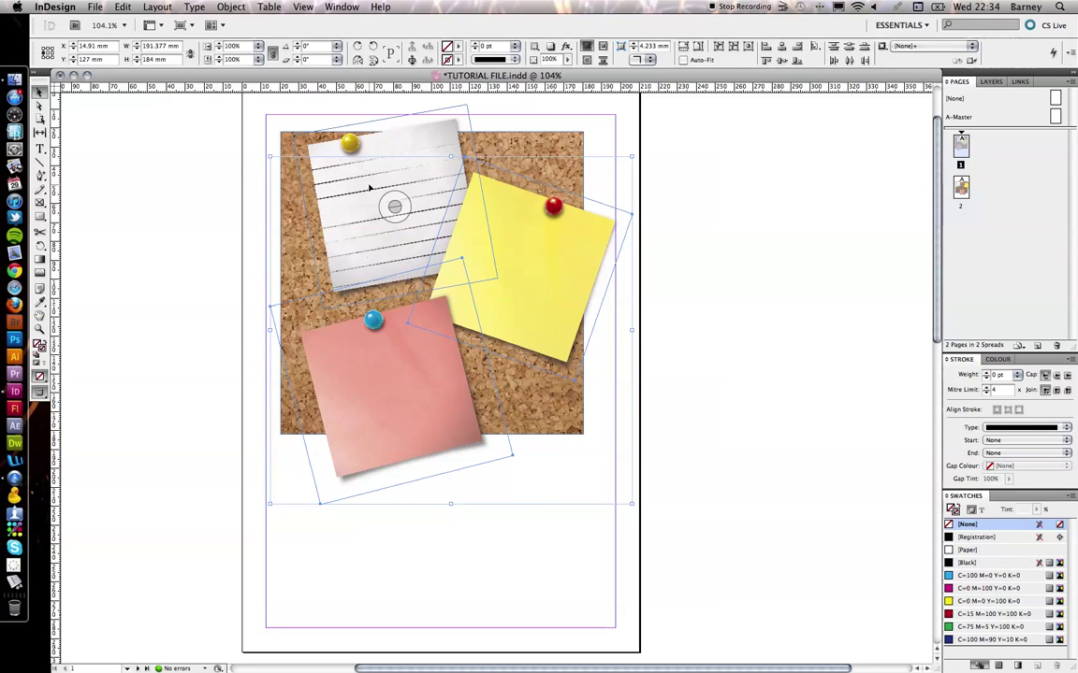
{"action": "left_click", "coordinate": [423, 135], "text": "shift"}
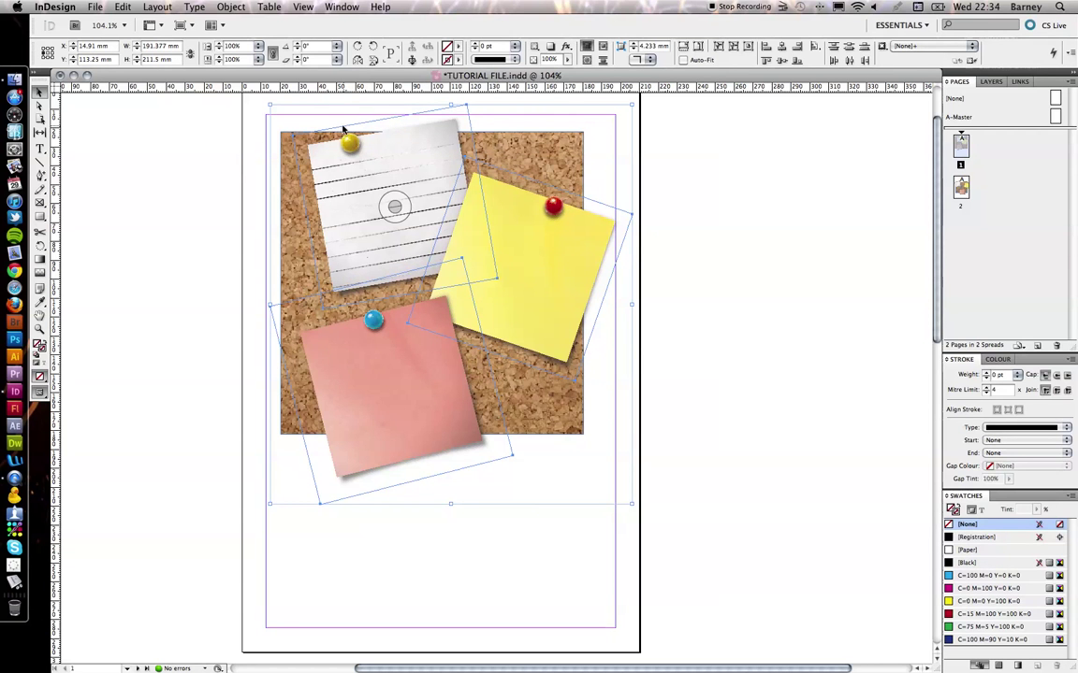
{"action": "left_click", "coordinate": [231, 7]}
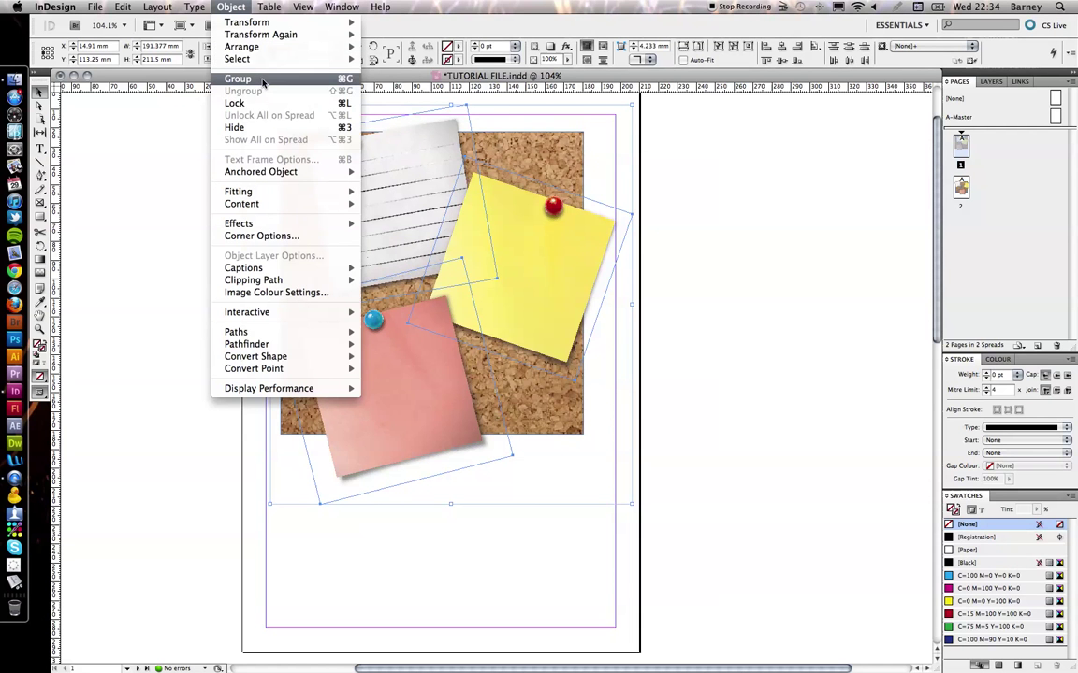
{"action": "left_click", "coordinate": [272, 82]}
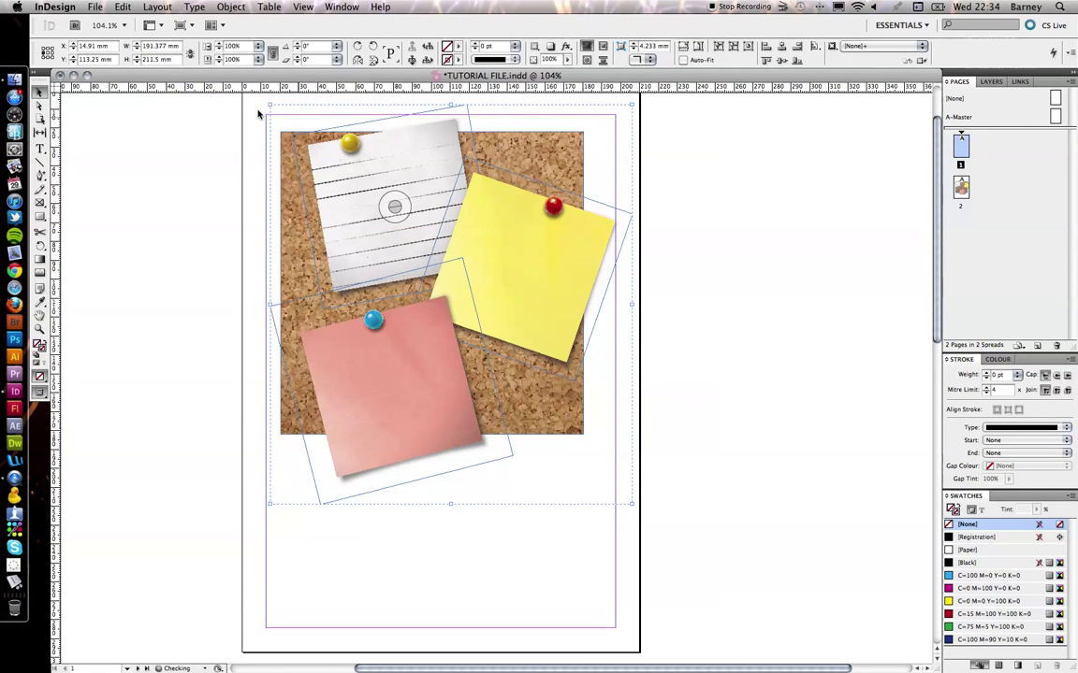
Move the note group right past the board's edge and undo the move.
{"action": "left_click", "coordinate": [648, 127]}
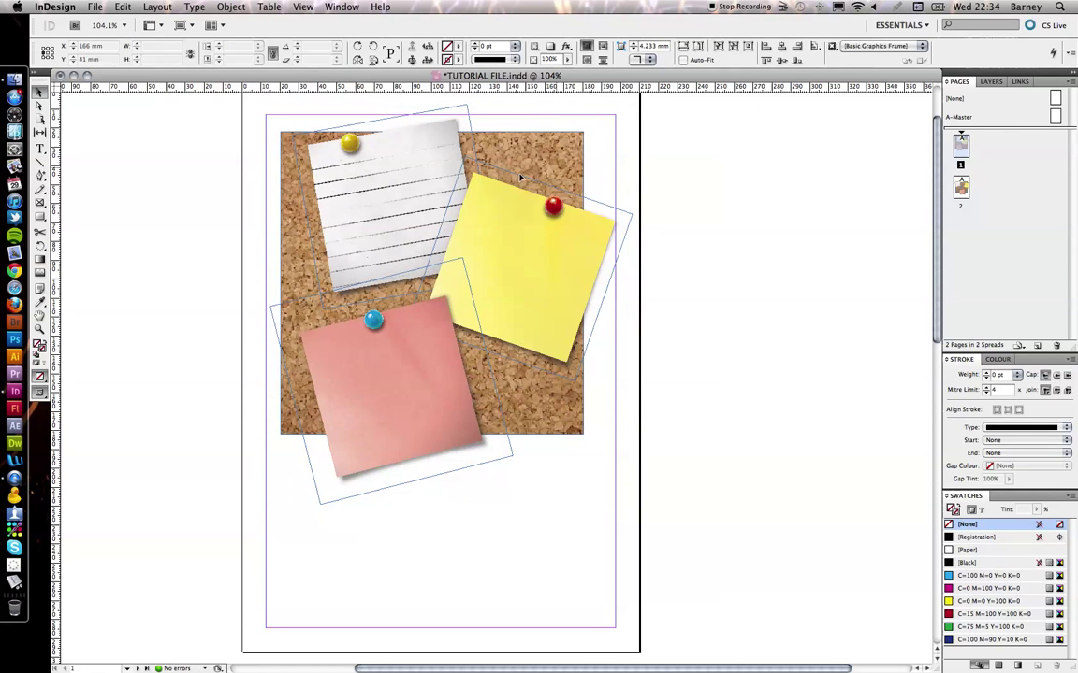
{"action": "left_click_drag", "start_coordinate": [520, 177], "coordinate": [646, 208]}
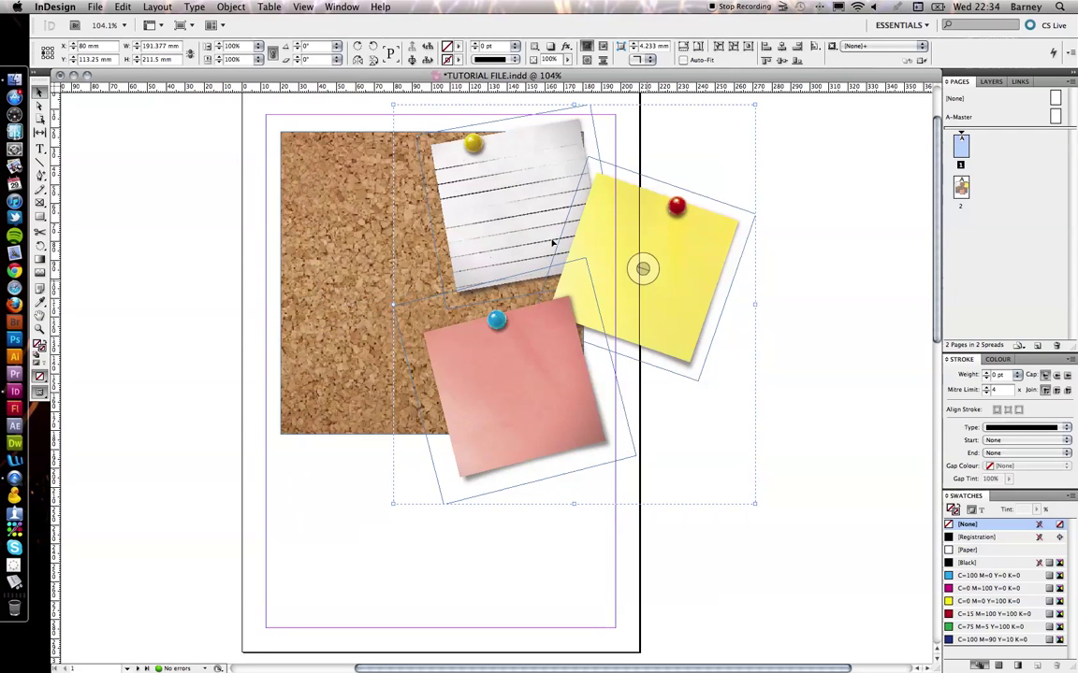
{"action": "key", "text": "super+z"}
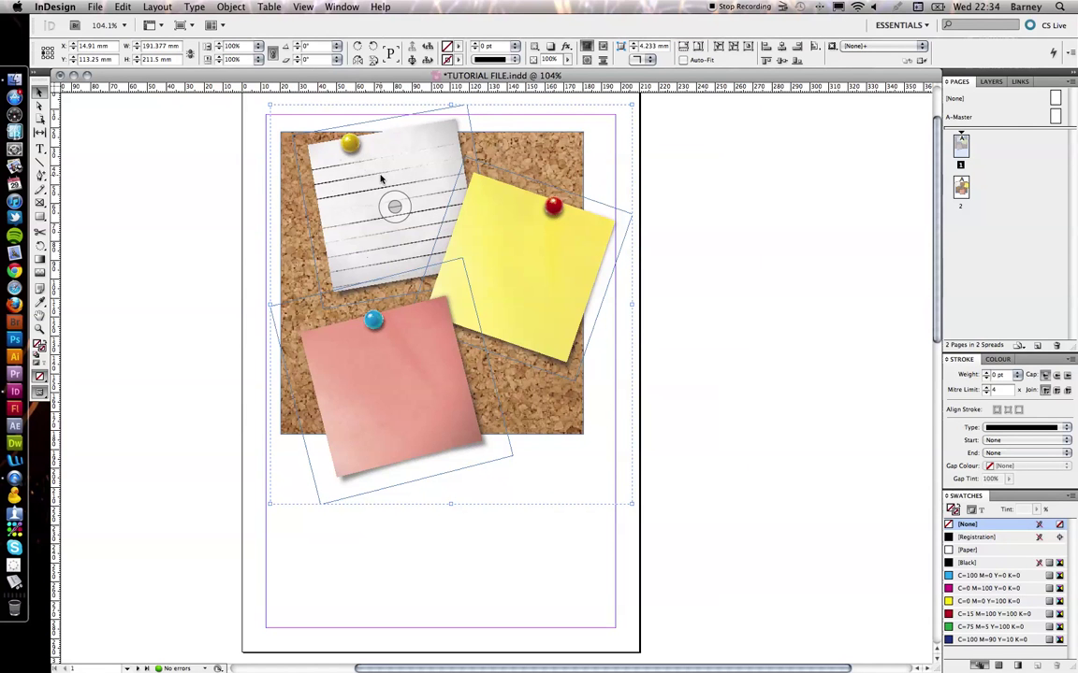
Cut the note group from the page to the clipboard.
{"action": "left_click", "coordinate": [122, 8]}
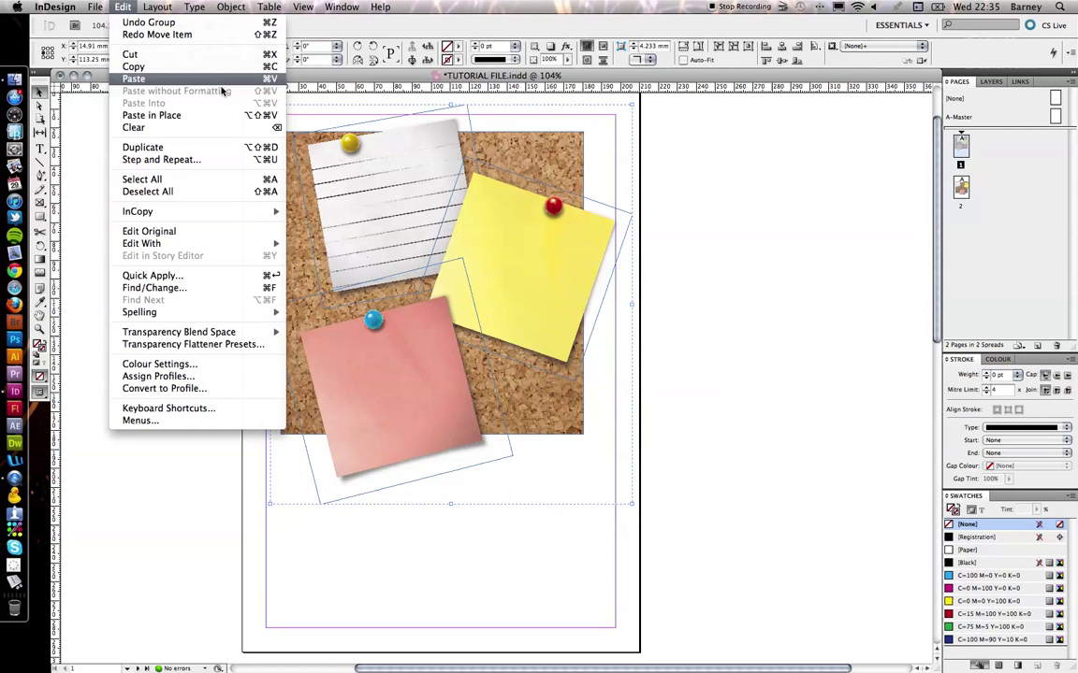
{"action": "left_click", "coordinate": [143, 66]}
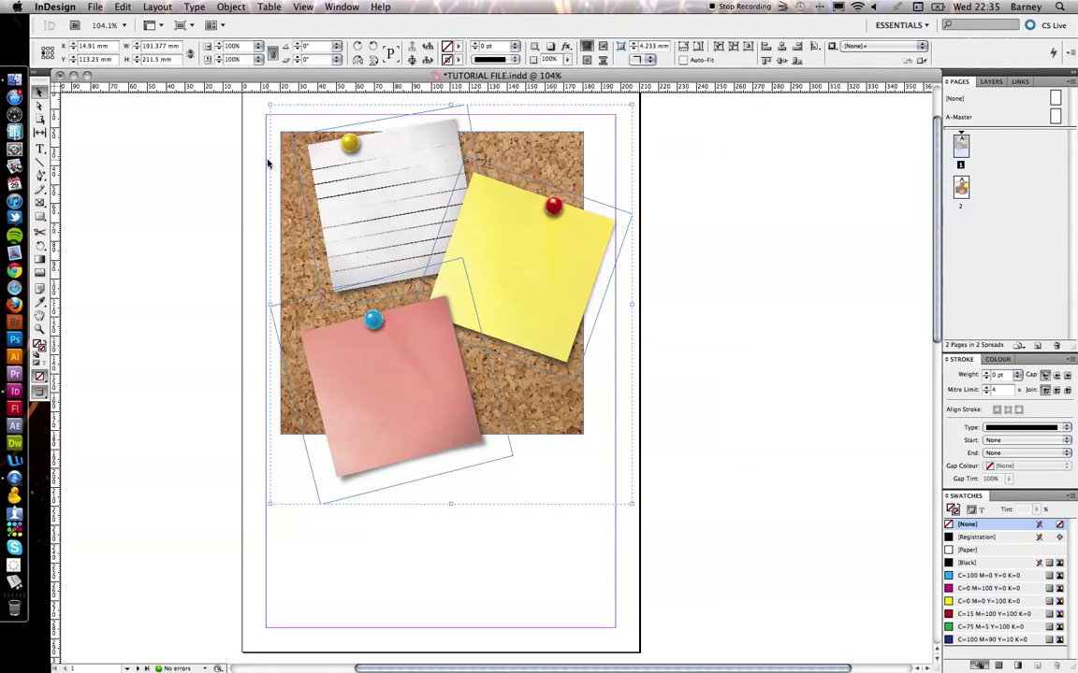
{"action": "key", "text": "super+x"}
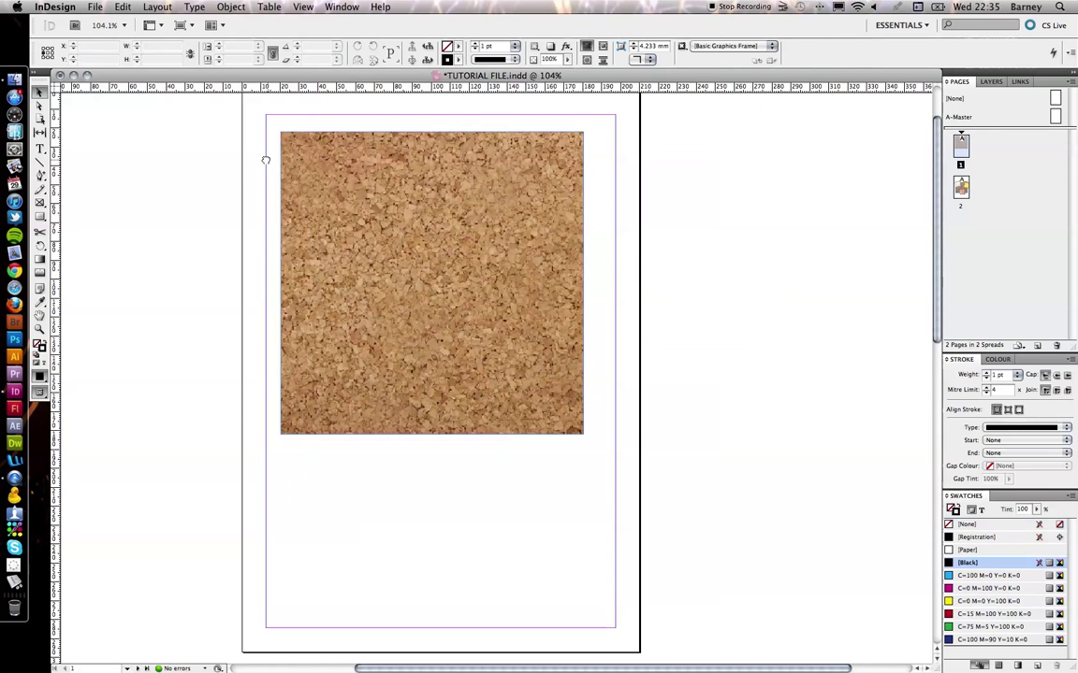
Draw a 160 × 160 mm rectangle frame with no fill and no stroke exactly over the cork board.
{"action": "left_click_drag", "start_coordinate": [408, 214], "coordinate": [367, 223]}
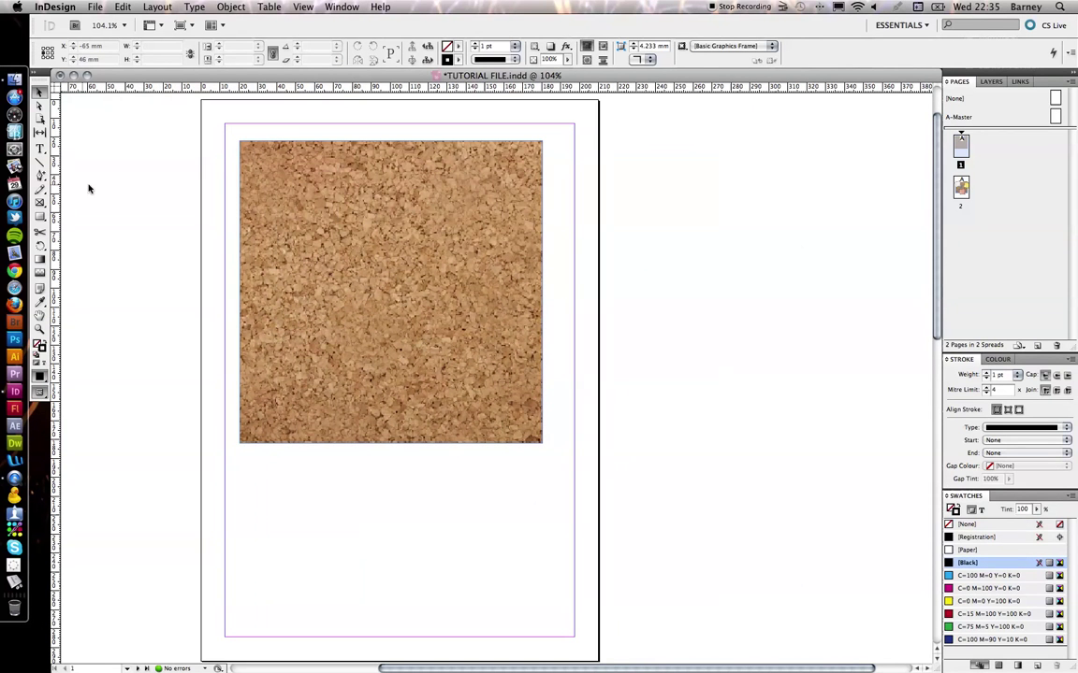
{"action": "left_click", "coordinate": [39, 202]}
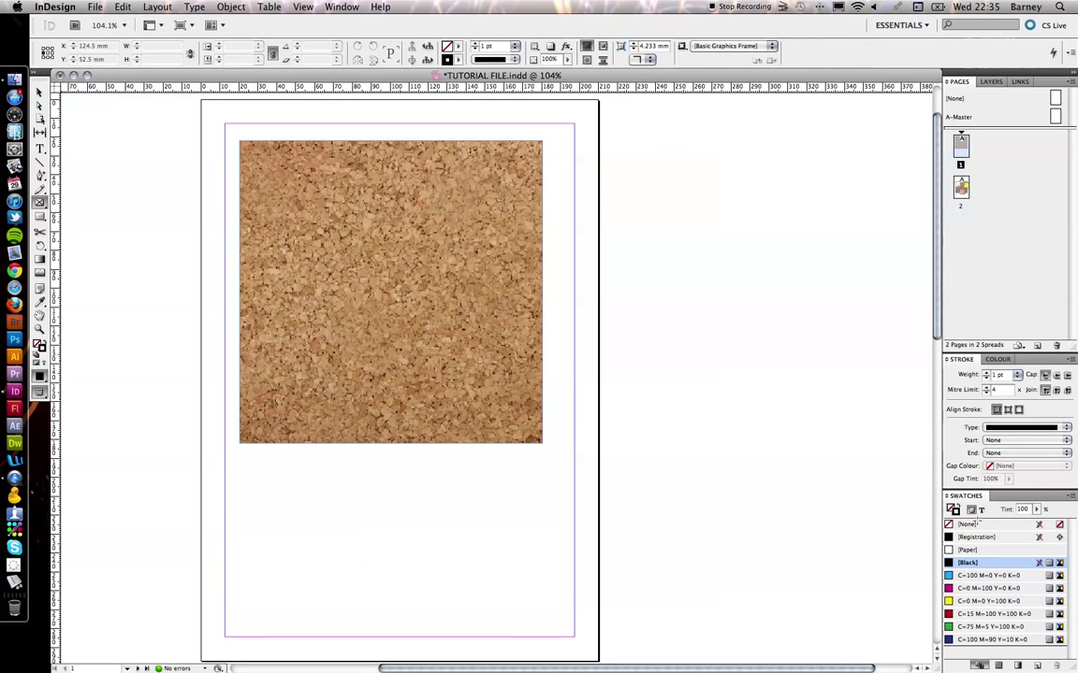
{"action": "left_click", "coordinate": [973, 523]}
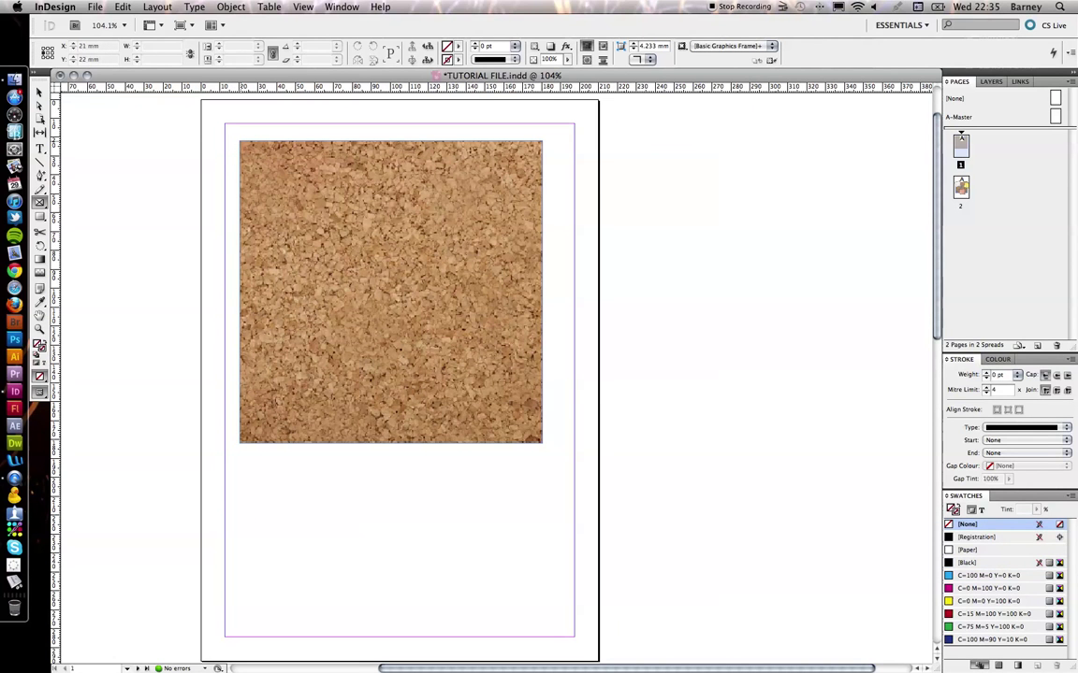
{"action": "left_click_drag", "start_coordinate": [240, 140], "coordinate": [541, 443]}
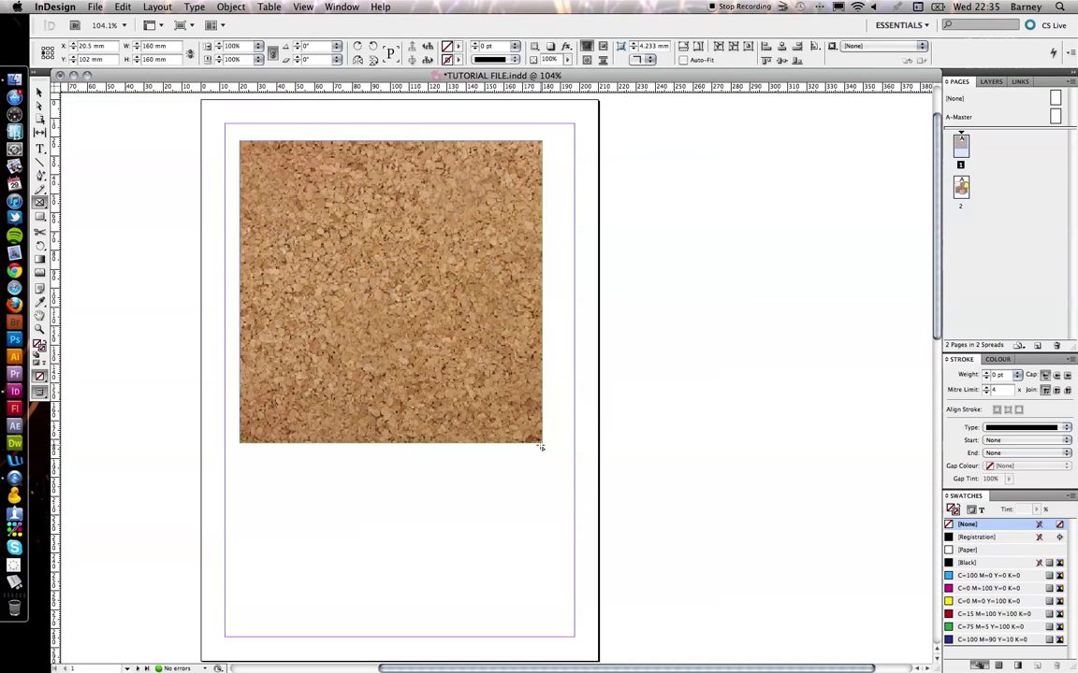
Paste the cut note group into the new frame and align that frame exactly over the cork board.
{"action": "key", "text": "v"}
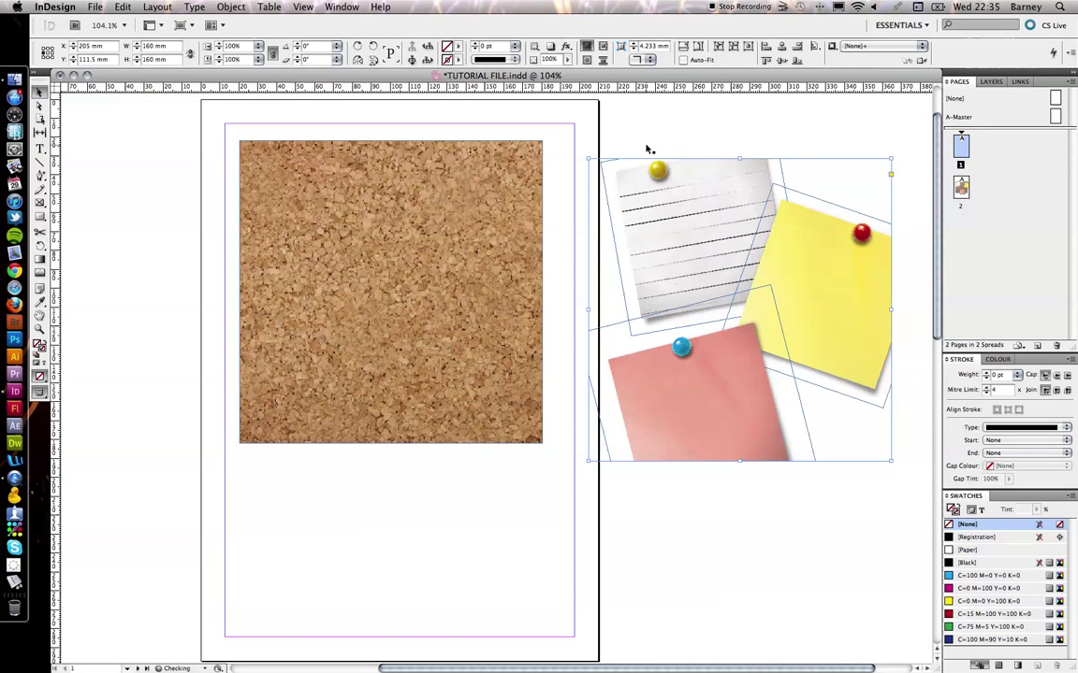
{"action": "left_click", "coordinate": [650, 145]}
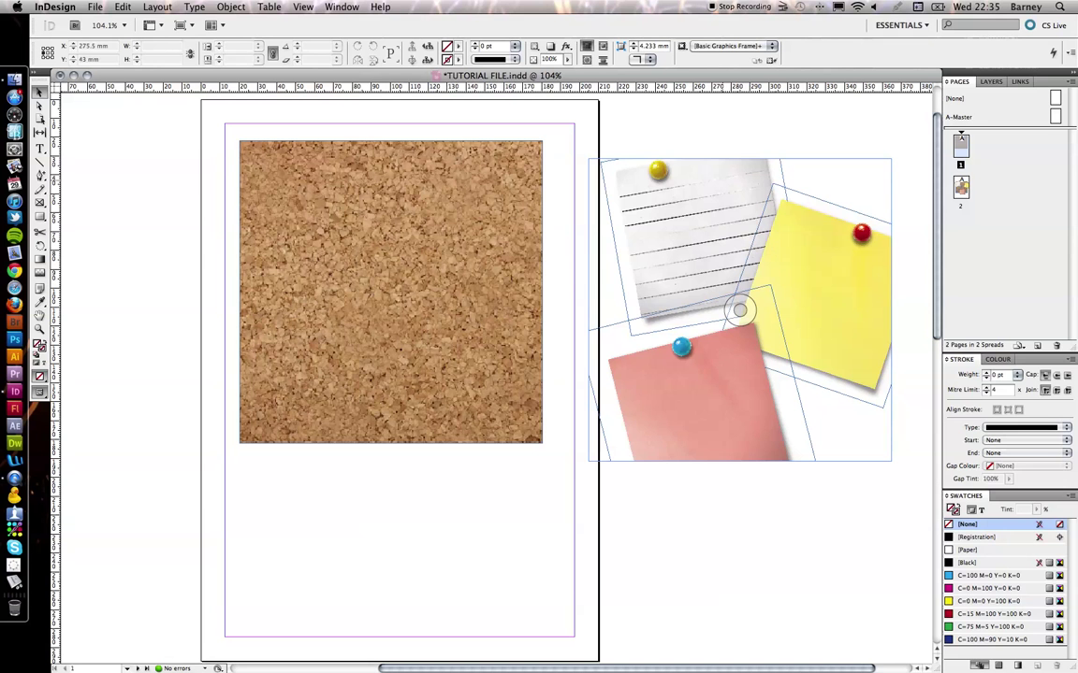
{"action": "mouse_move", "coordinate": [722, 181]}
{"action": "left_mouse_down"}
{"action": "mouse_move", "coordinate": [409, 204]}
{"action": "mouse_move", "coordinate": [324, 179]}
{"action": "mouse_move", "coordinate": [374, 164]}
{"action": "left_mouse_up"}
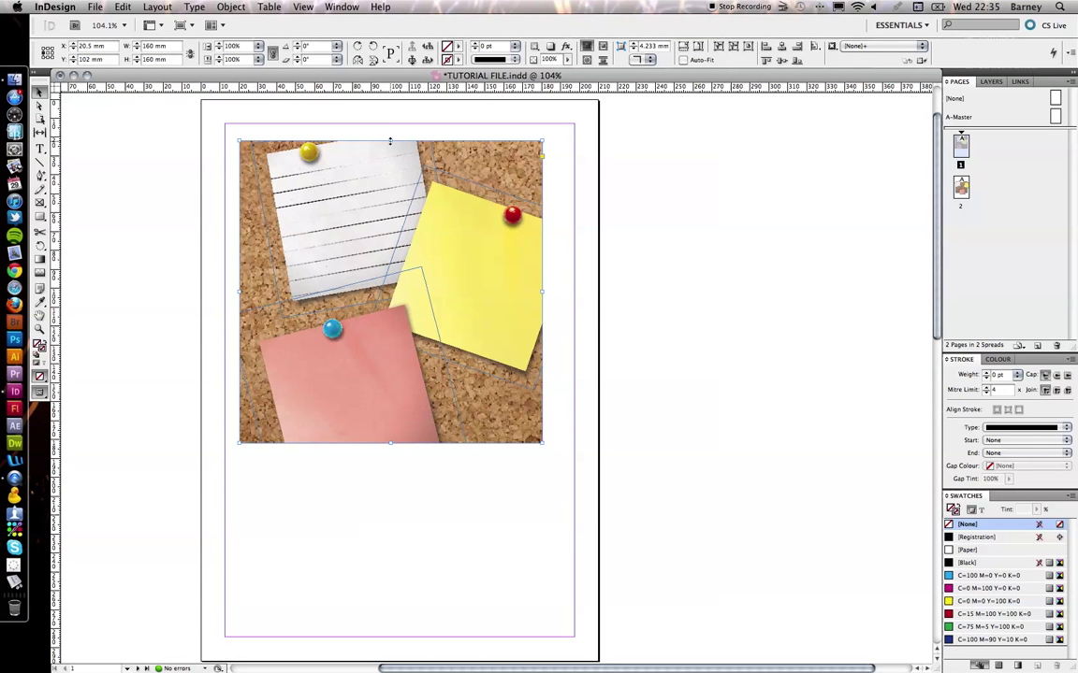
Crop the notes frame and the cork board frame from their top edges to a height of 122 mm.
{"action": "left_click_drag", "start_coordinate": [392, 171], "coordinate": [393, 214]}
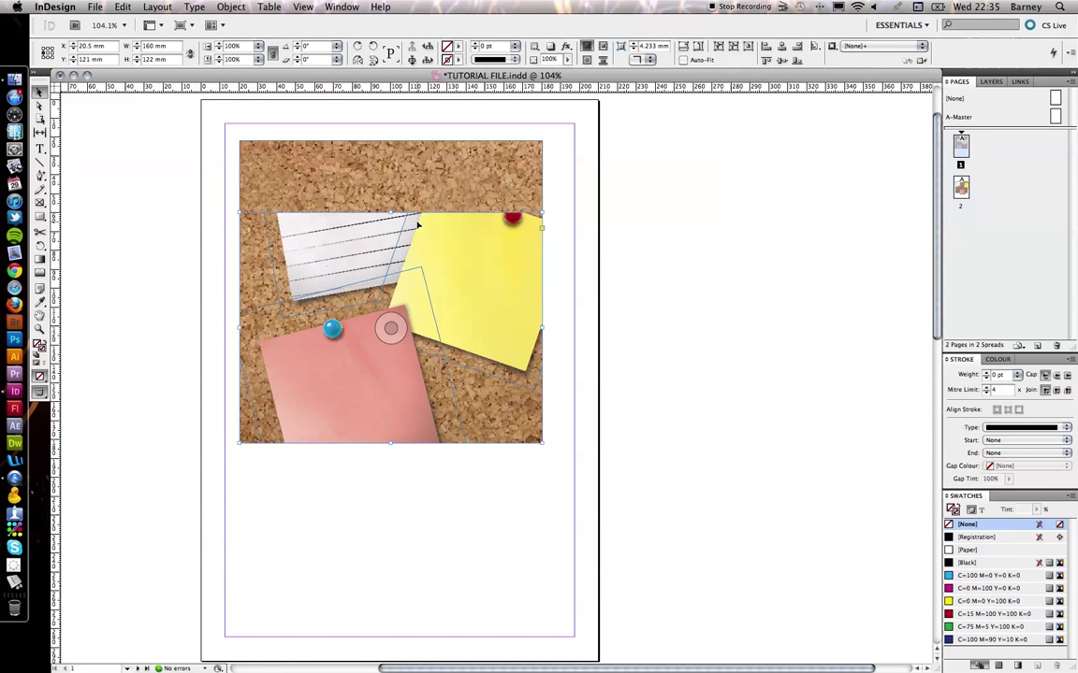
{"action": "left_click", "coordinate": [415, 168]}
{"action": "left_click", "coordinate": [397, 217]}
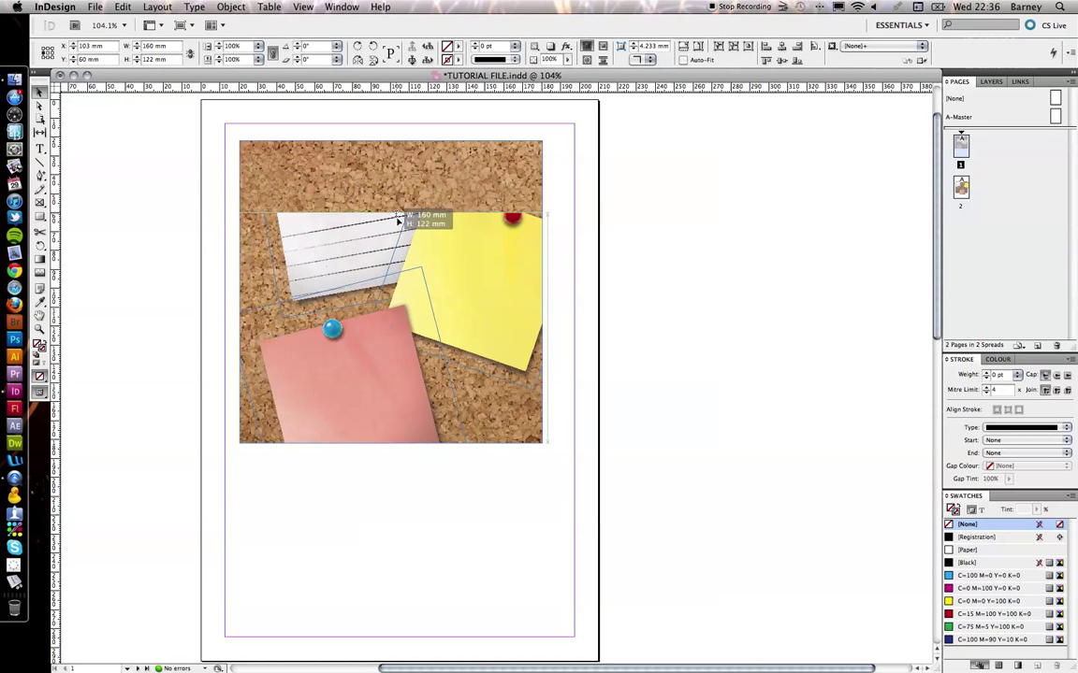
{"action": "left_click_drag", "start_coordinate": [397, 217], "coordinate": [391, 215]}
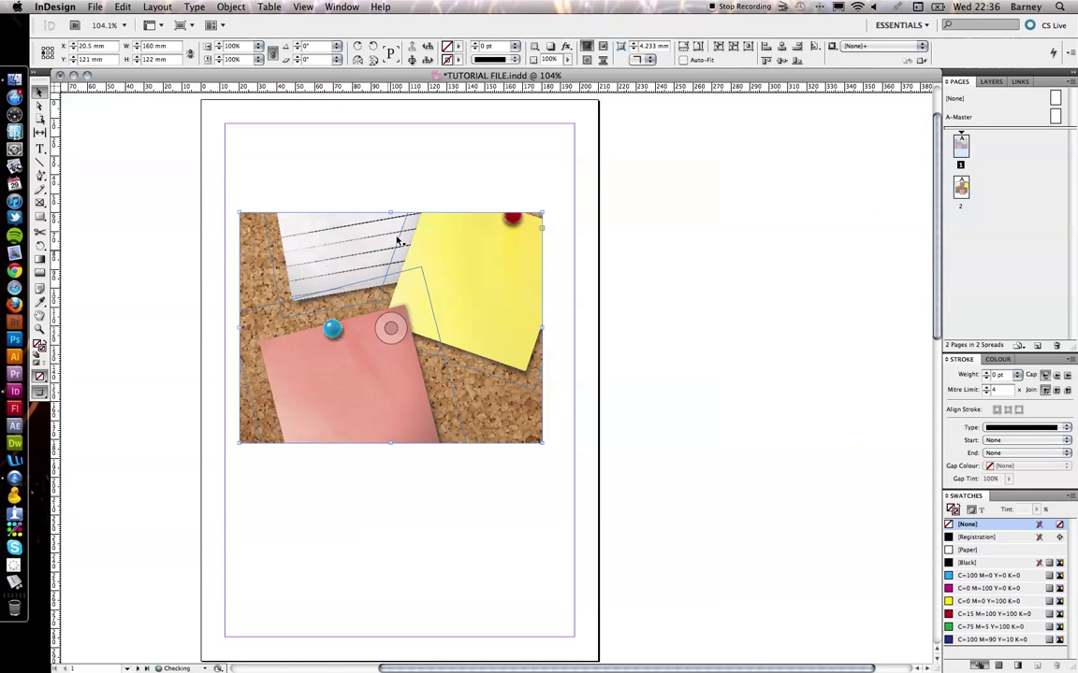
Extend the top edges of both the notes frame and the board frame to a height of 161 mm and deselect them.
{"action": "left_click", "coordinate": [702, 242]}
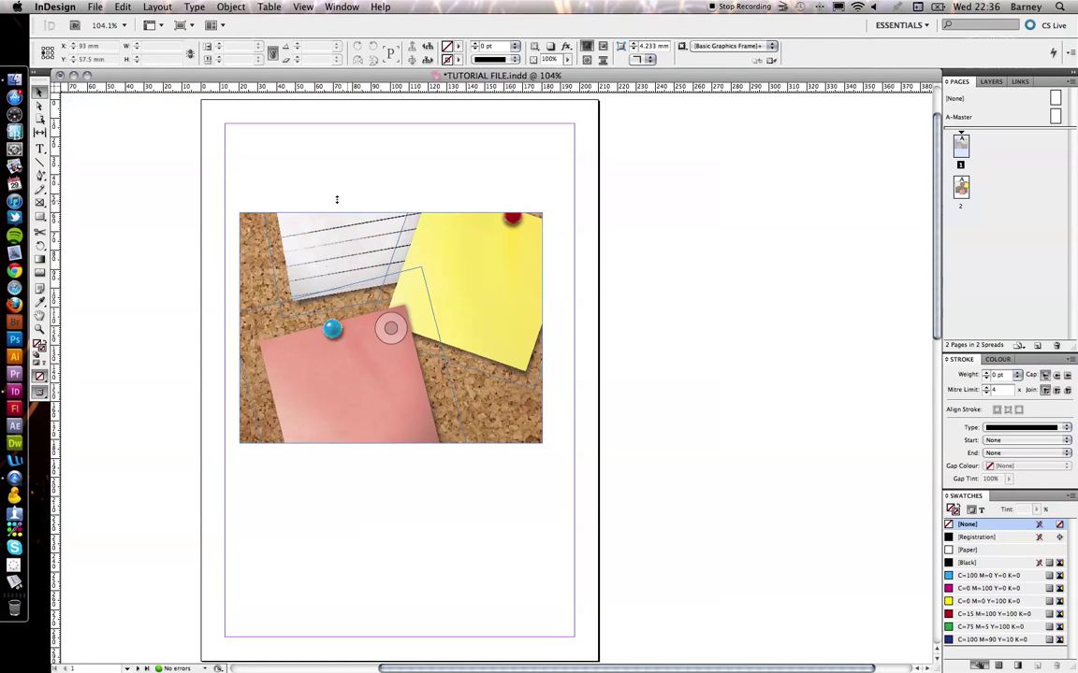
{"action": "left_click", "coordinate": [396, 217]}
{"action": "left_click_drag", "start_coordinate": [395, 217], "coordinate": [392, 139]}
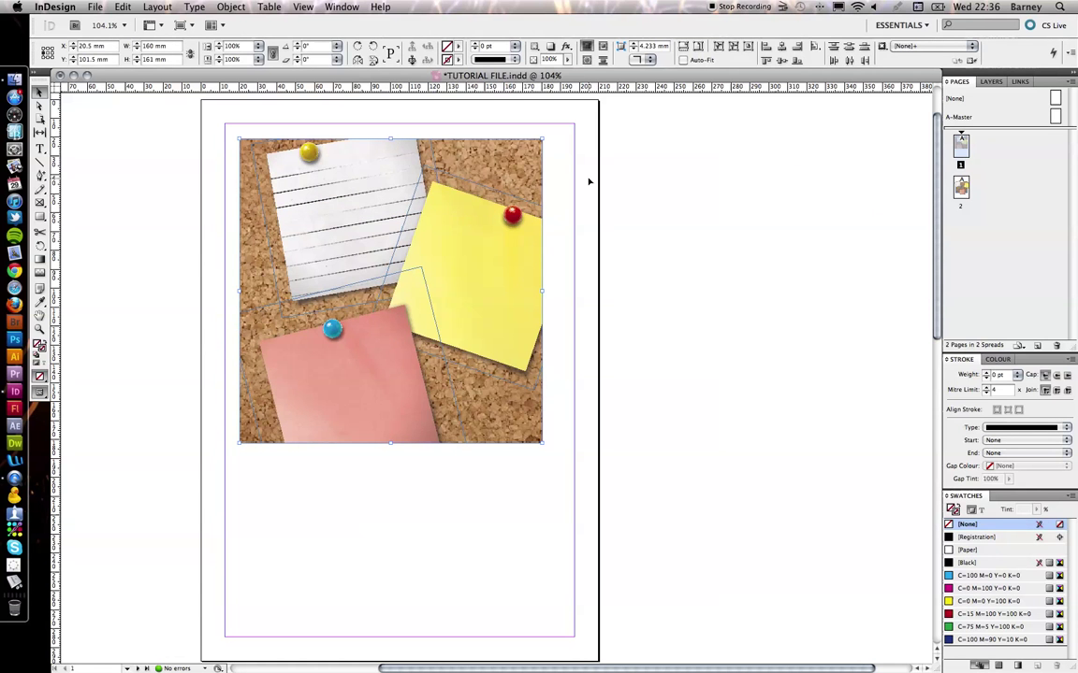
{"action": "left_click", "coordinate": [588, 181]}
Move the notes frame about 22 mm right and 28 mm down so it extends past the cork board's edges.
{"action": "left_click", "coordinate": [342, 184]}
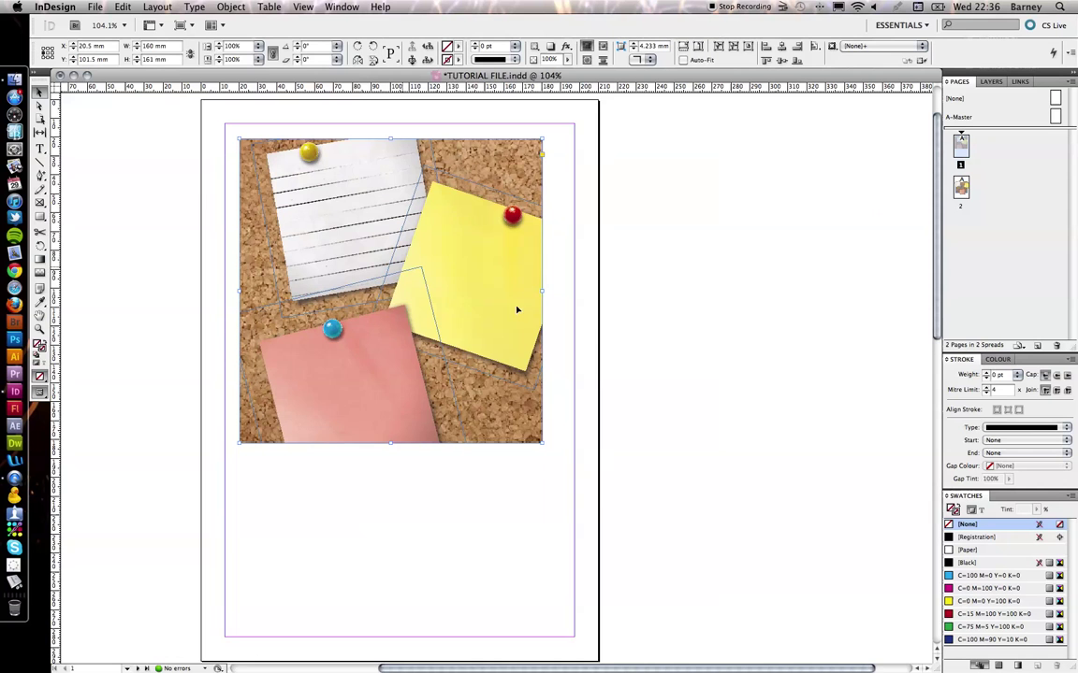
{"action": "scroll", "coordinate": [518, 310], "scroll_direction": "right", "scroll_amount": 2}
{"action": "scroll", "coordinate": [518, 310], "scroll_direction": "down", "scroll_amount": 1}
{"action": "left_click", "coordinate": [511, 245]}
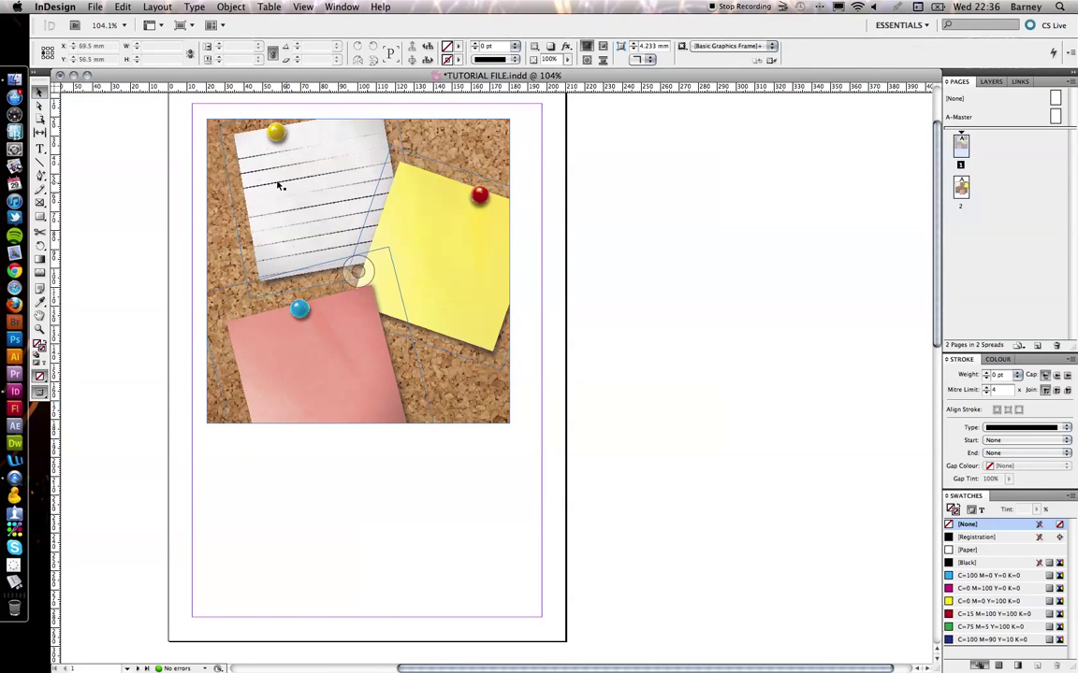
{"action": "mouse_move", "coordinate": [294, 197]}
{"action": "left_mouse_down"}
{"action": "mouse_move", "coordinate": [330, 240]}
{"action": "mouse_move", "coordinate": [355, 235]}
{"action": "mouse_move", "coordinate": [303, 206]}
{"action": "left_mouse_up"}
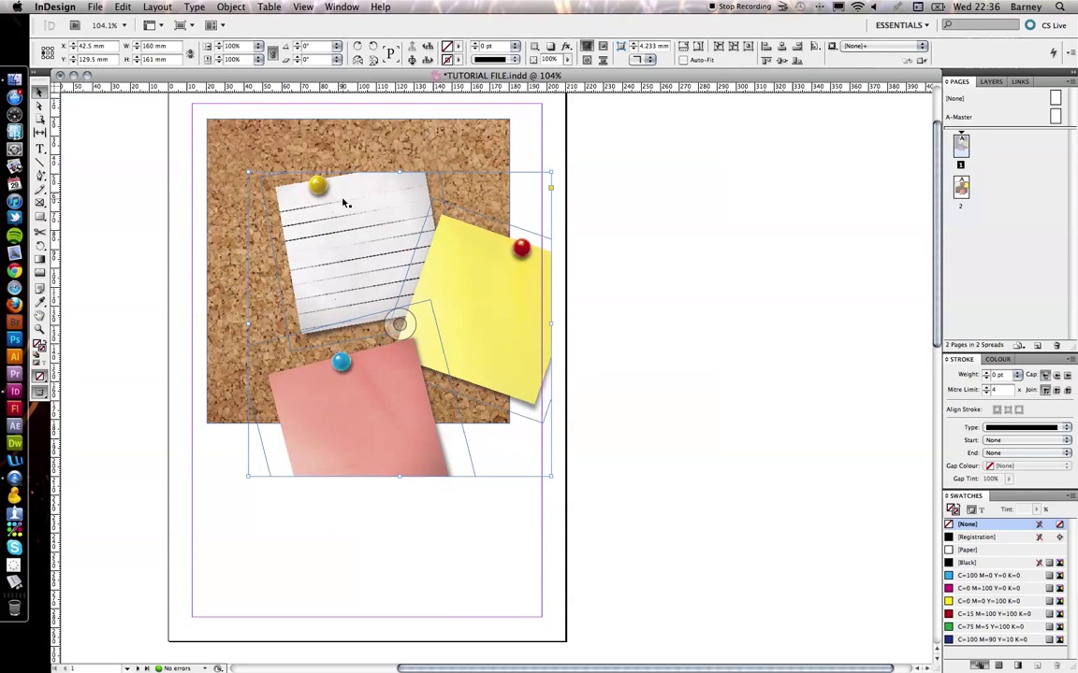
Move the notes group slightly down inside its frame, and shift the white lined note about 11 mm right and 6.5 mm up.
{"action": "left_click_drag", "start_coordinate": [344, 202], "coordinate": [354, 269]}
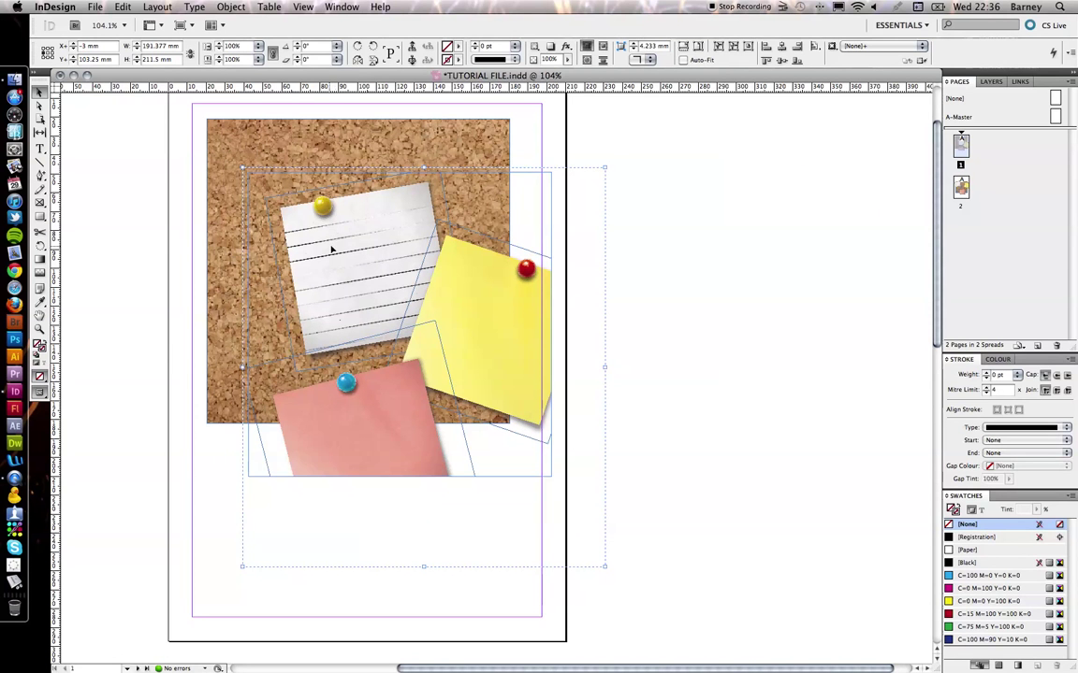
{"action": "double_click", "coordinate": [338, 241]}
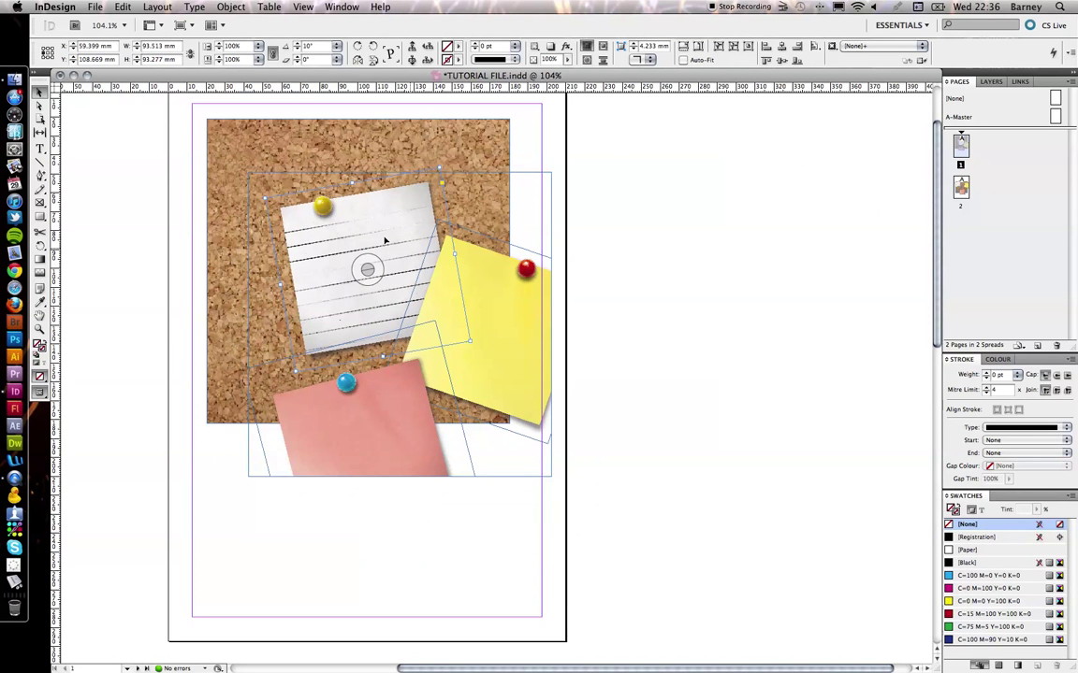
{"action": "left_click_drag", "start_coordinate": [365, 235], "coordinate": [380, 224]}
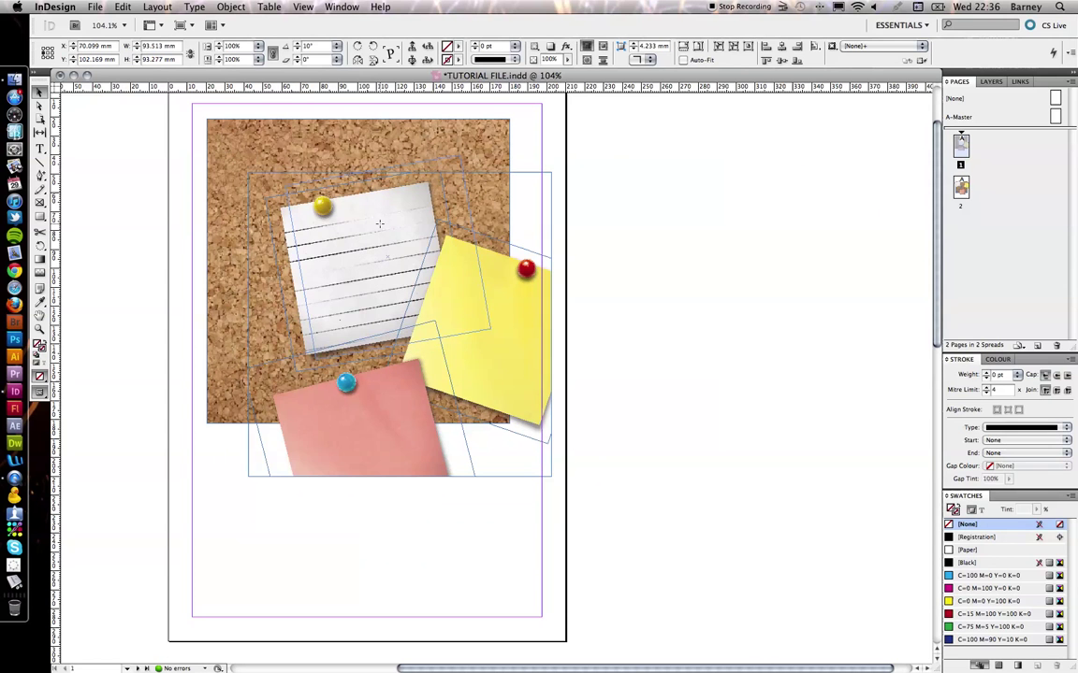
Try to rotate the white lined note clockwise within the cropping frame.
{"action": "key", "text": "r"}
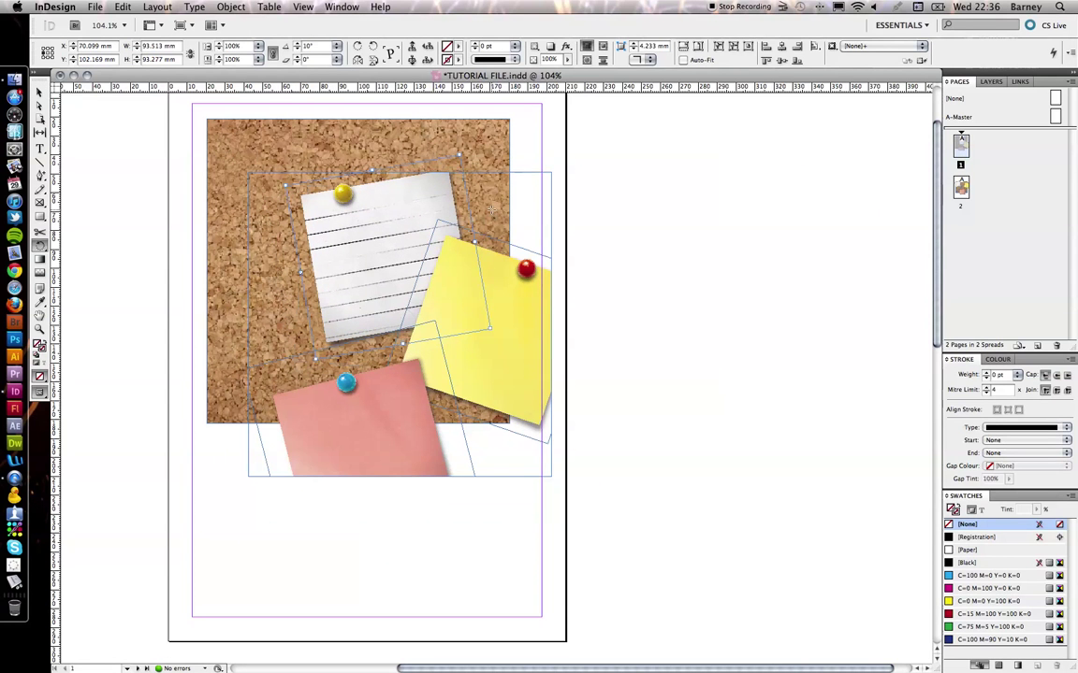
{"action": "left_click_drag", "start_coordinate": [479, 220], "coordinate": [489, 269]}
{"action": "key", "text": "v"}
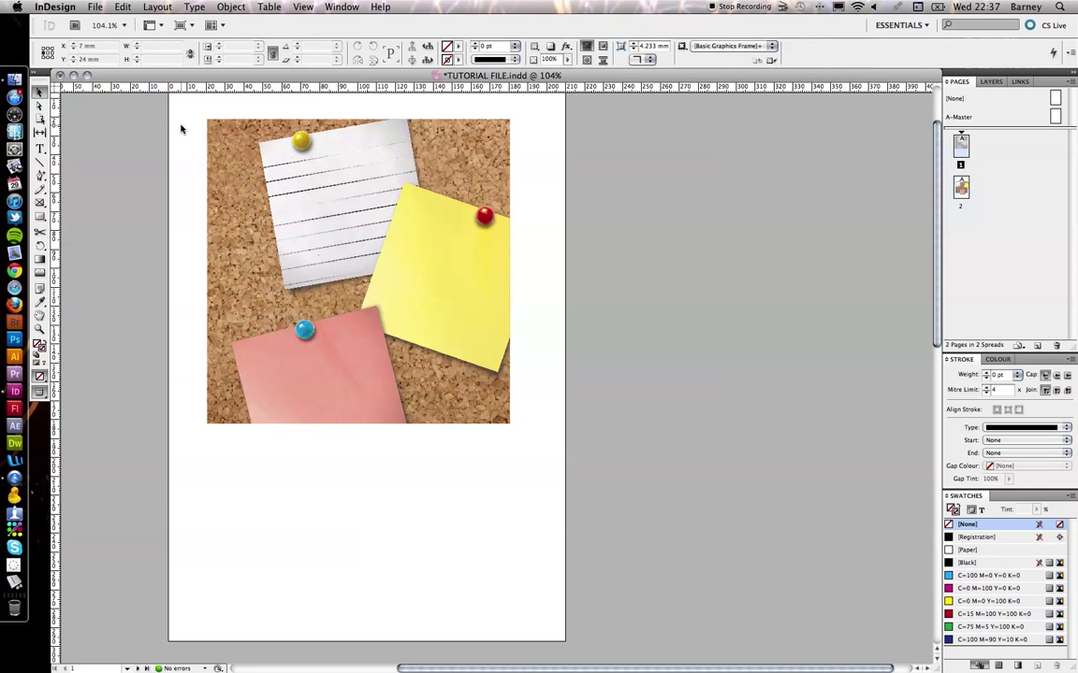
Select the cork board together with the notes frame laid over it.
{"action": "left_click_drag", "start_coordinate": [176, 132], "coordinate": [580, 447]}
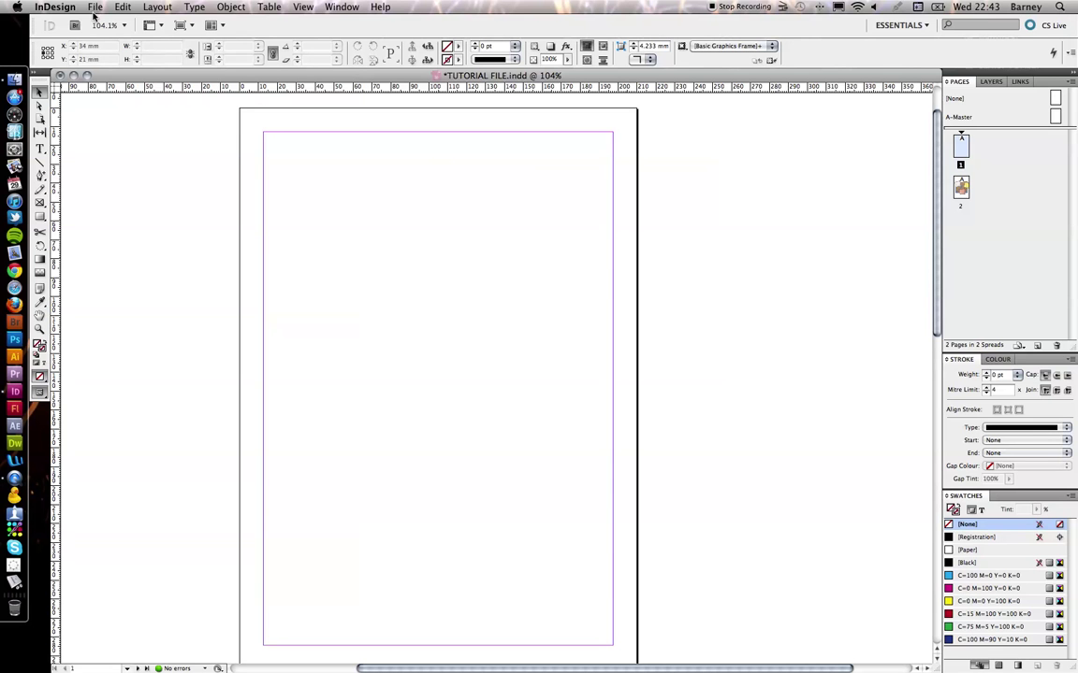
Place Board.jpg on the empty page 1 in a frame about 162 mm wide and 139 mm high.
{"action": "left_click", "coordinate": [94, 9]}
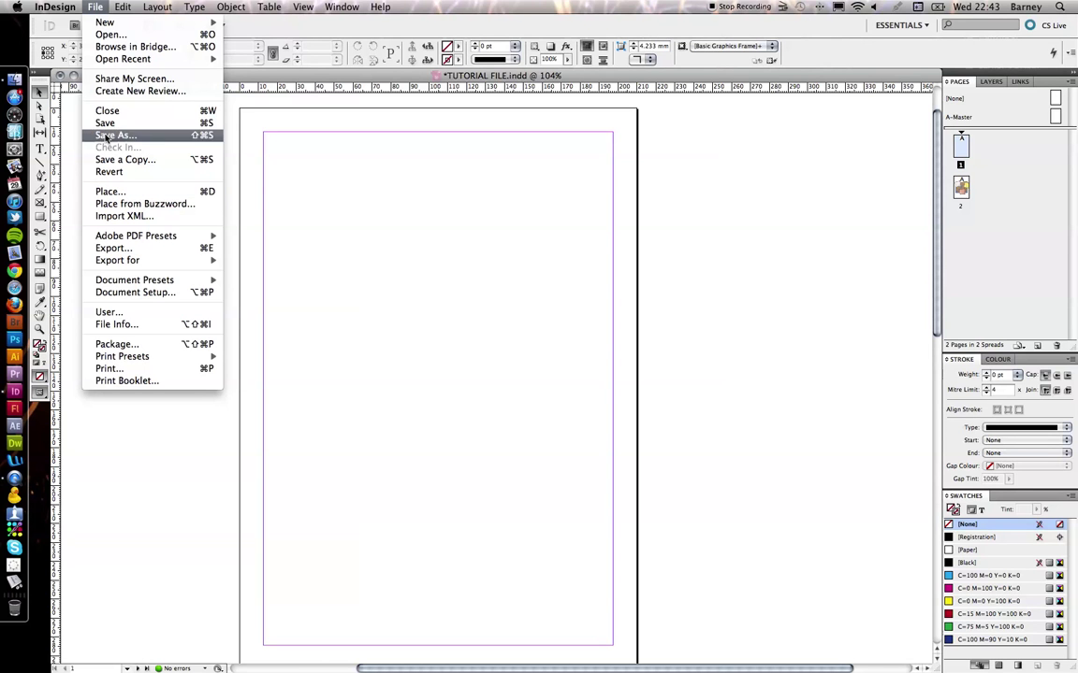
{"action": "left_click", "coordinate": [109, 191]}
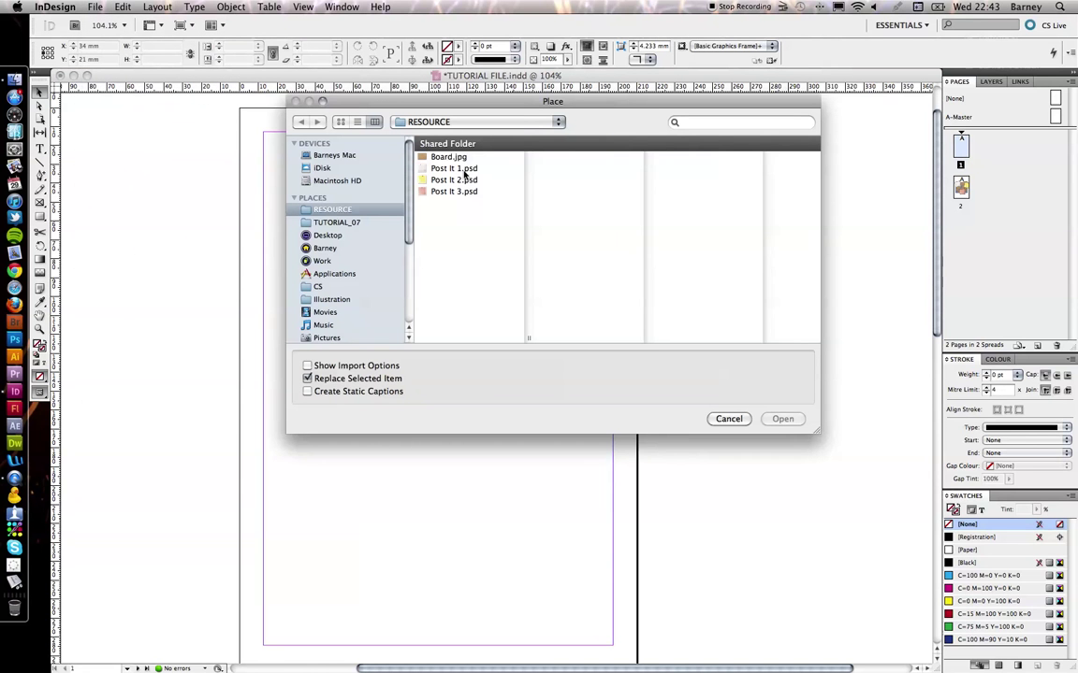
{"action": "left_click", "coordinate": [422, 157]}
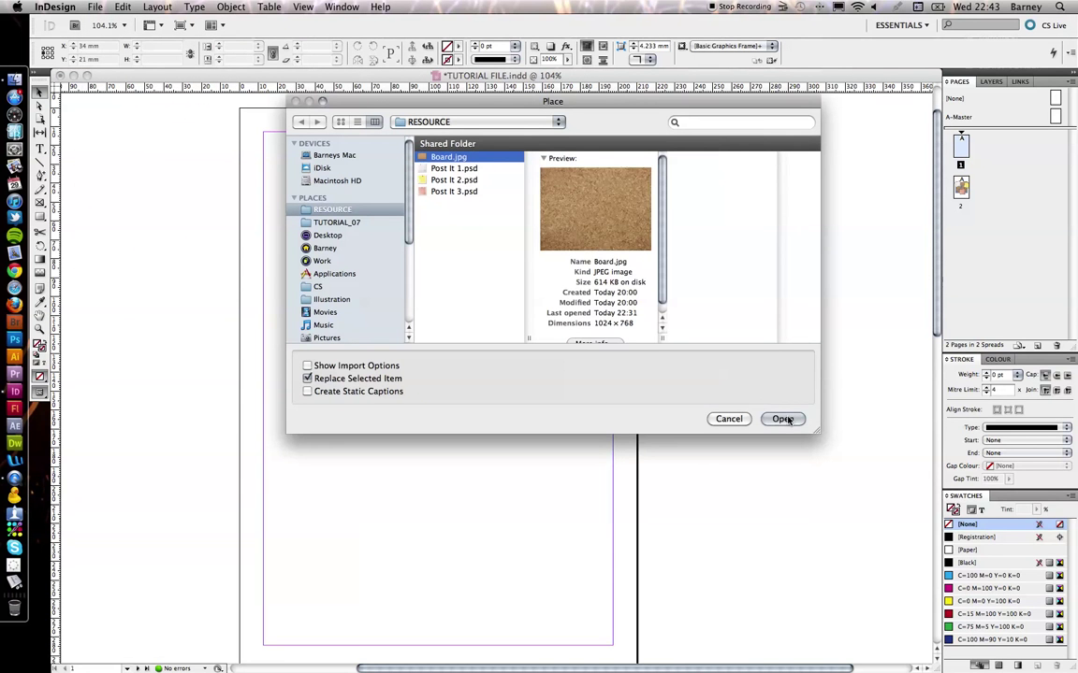
{"action": "key", "text": "Return"}
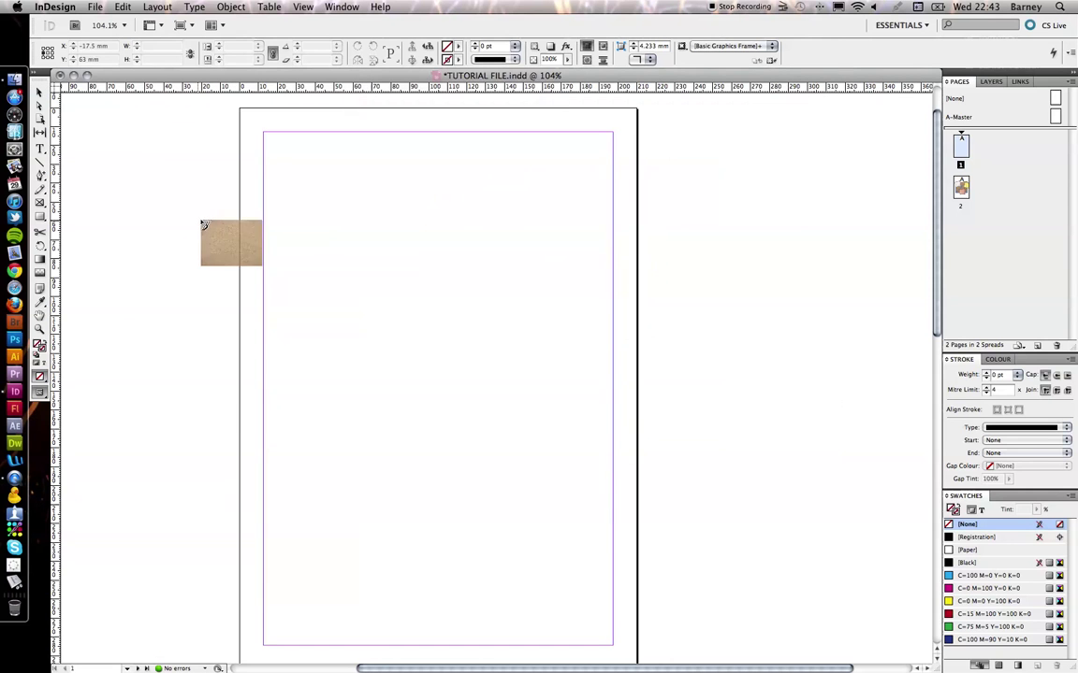
{"action": "left_click_drag", "start_coordinate": [281, 172], "coordinate": [587, 437]}
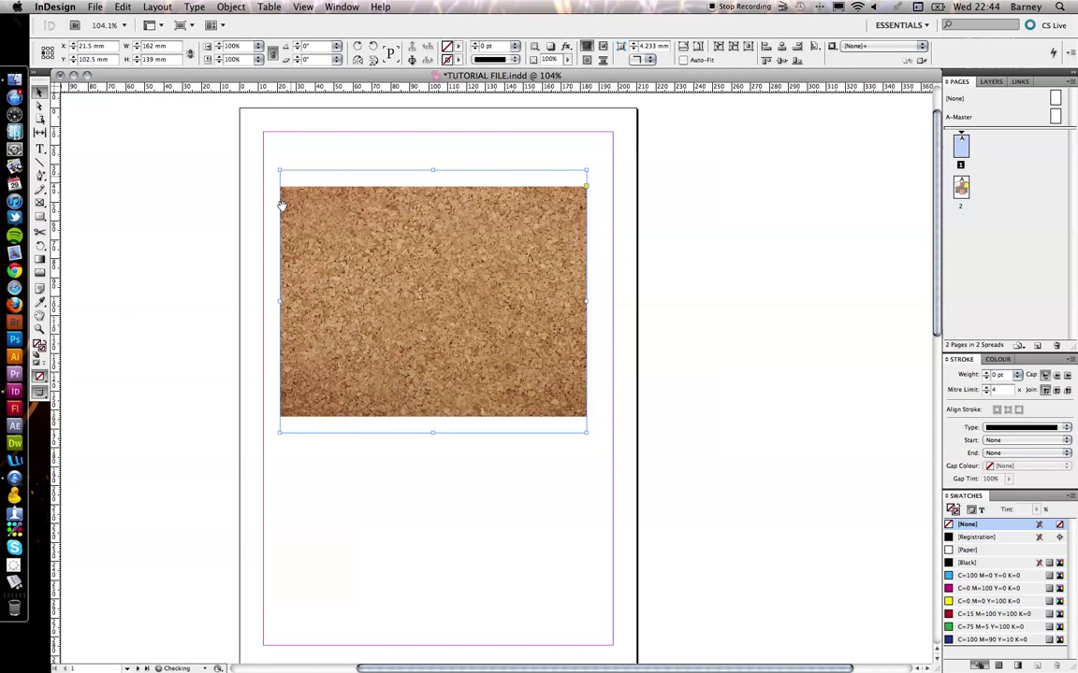
Scale and reposition the cork image proportionally until it fills its frame, deselect it and preview the page without guides.
{"action": "key", "text": "a"}
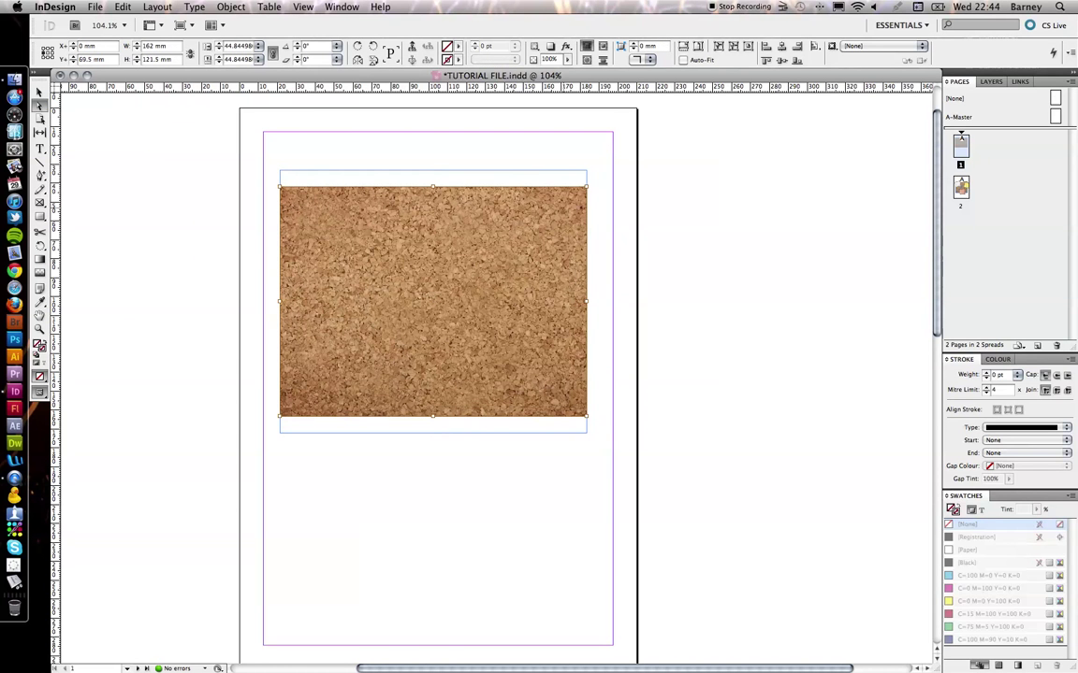
{"action": "left_click_drag", "start_coordinate": [587, 186], "coordinate": [622, 164]}
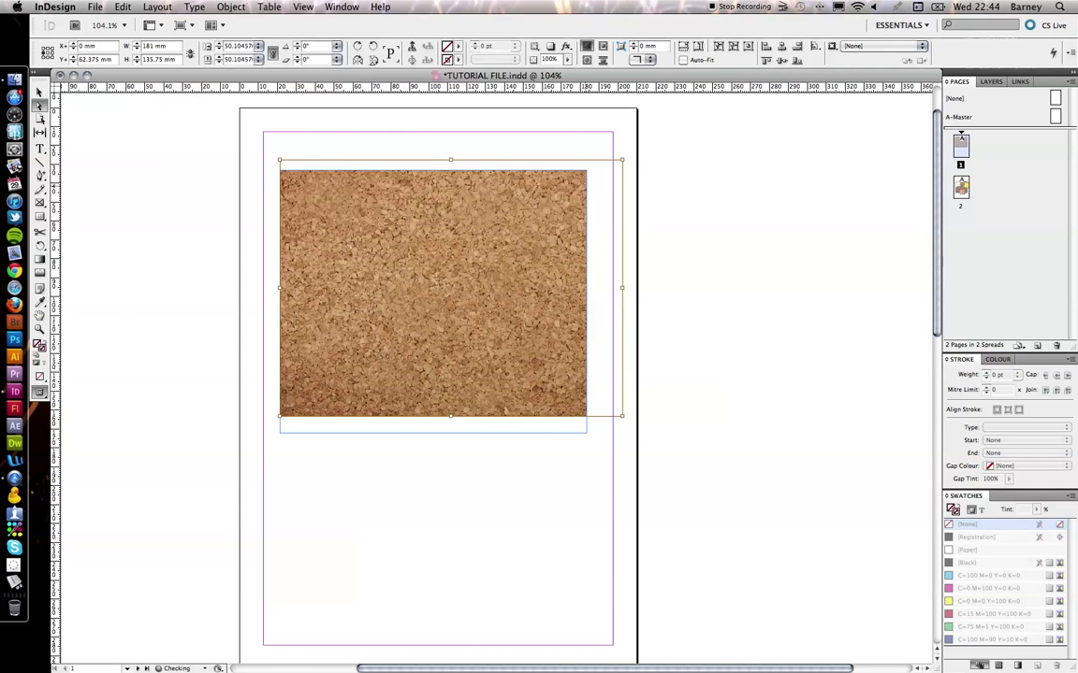
{"action": "mouse_move", "coordinate": [449, 247]}
{"action": "left_mouse_down"}
{"action": "mouse_move", "coordinate": [440, 271]}
{"action": "mouse_move", "coordinate": [432, 248]}
{"action": "left_mouse_up"}
{"action": "left_click_drag", "start_coordinate": [605, 422], "coordinate": [650, 455]}
{"action": "key", "text": "v"}
{"action": "left_click", "coordinate": [688, 332]}
{"action": "key", "text": "w"}
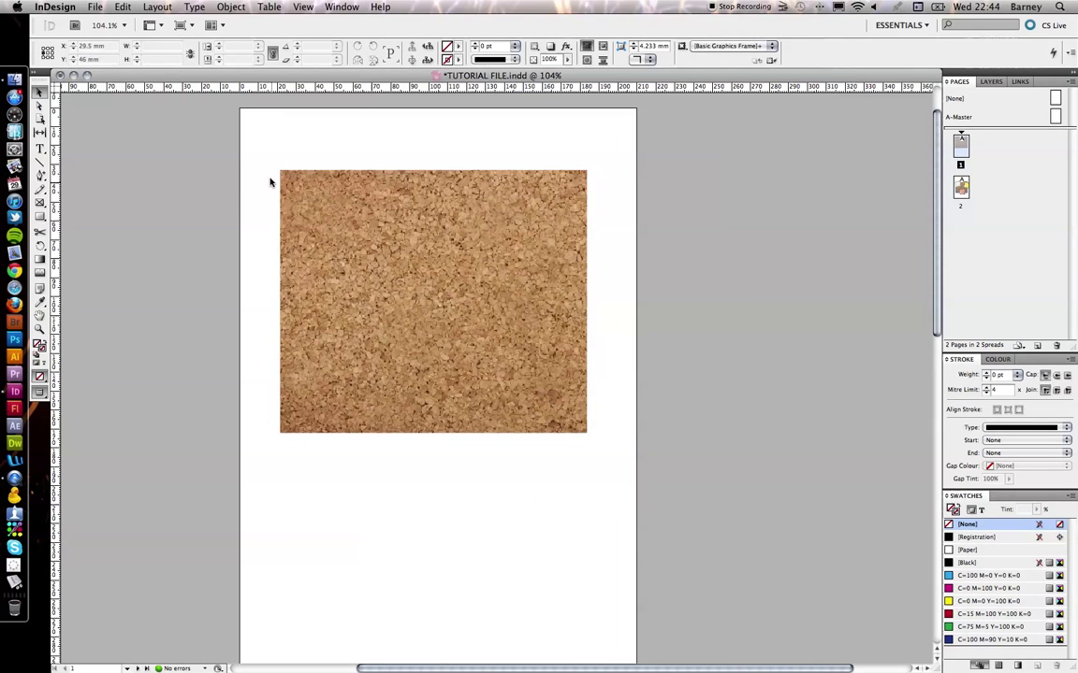
Place Post It 1.psd, Post It 2.psd and Post It 3.psd in an overlapping row over the cork board.
{"action": "key", "text": "super+d"}
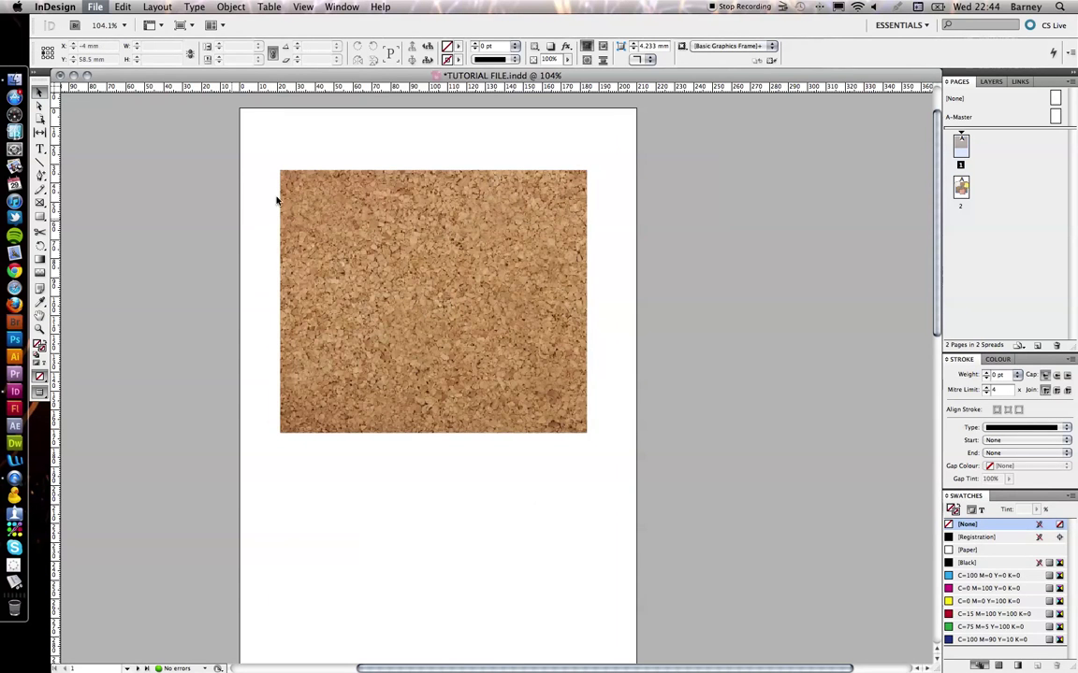
{"action": "left_click", "coordinate": [468, 169]}
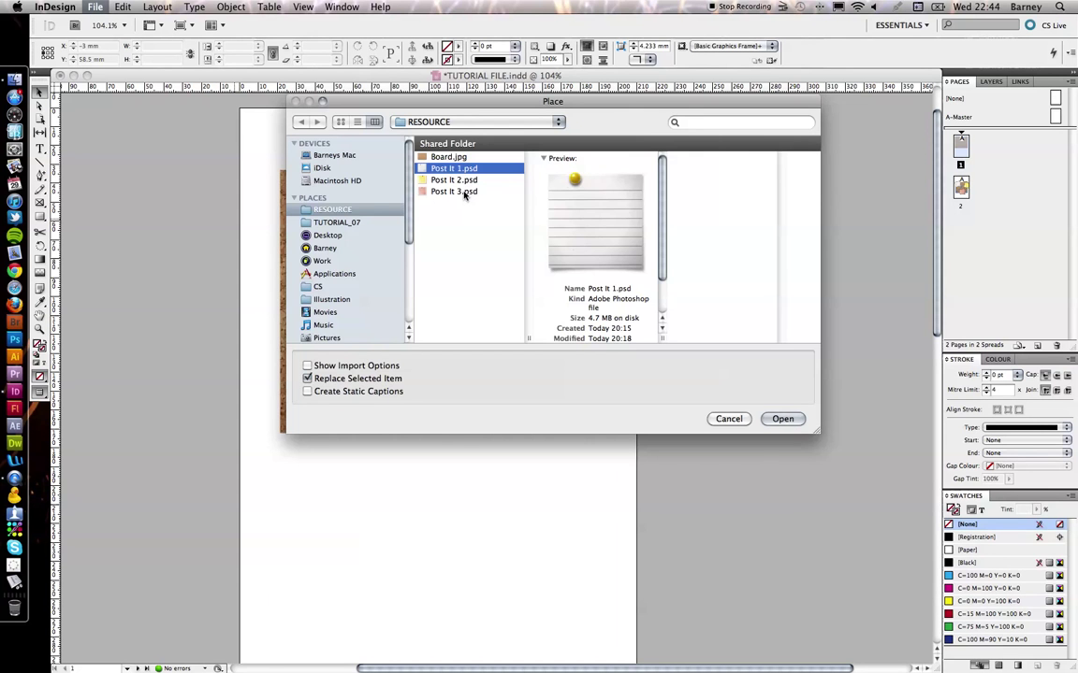
{"action": "left_click", "coordinate": [465, 192], "text": "shift"}
{"action": "key", "text": "Return"}
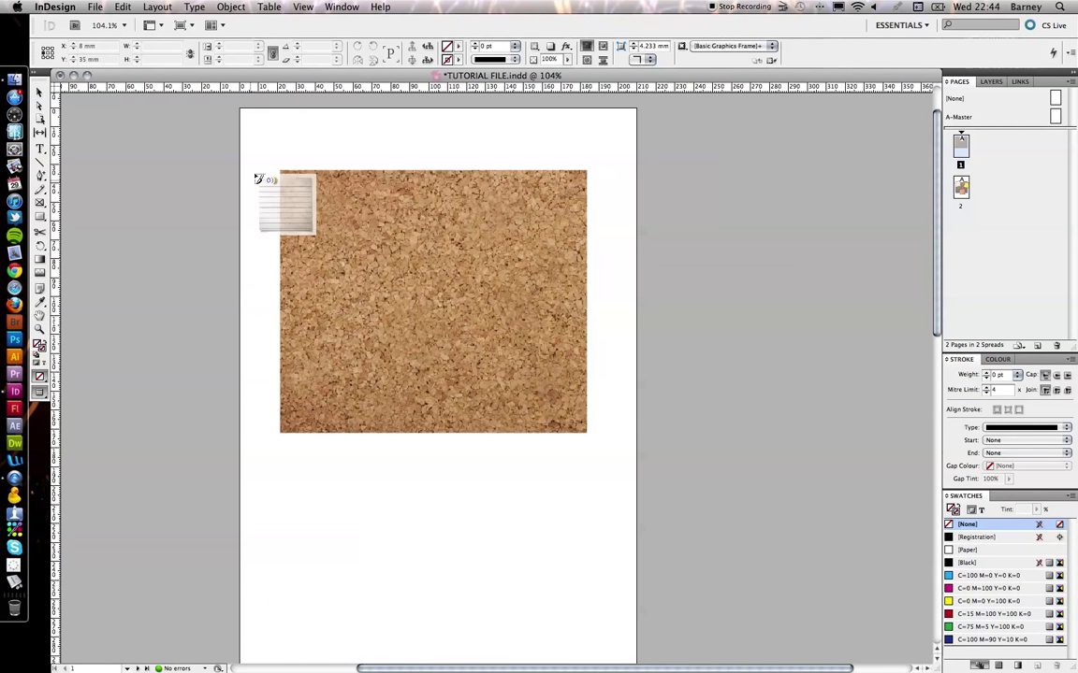
{"action": "left_click_drag", "start_coordinate": [246, 170], "coordinate": [383, 301]}
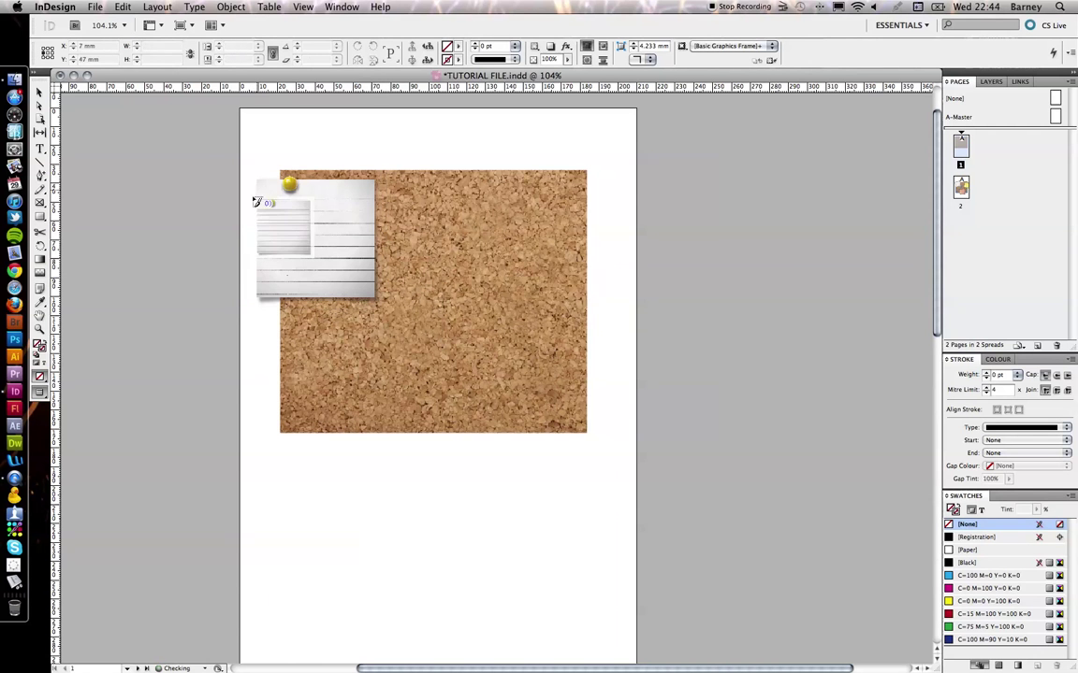
{"action": "key", "text": "super+z"}
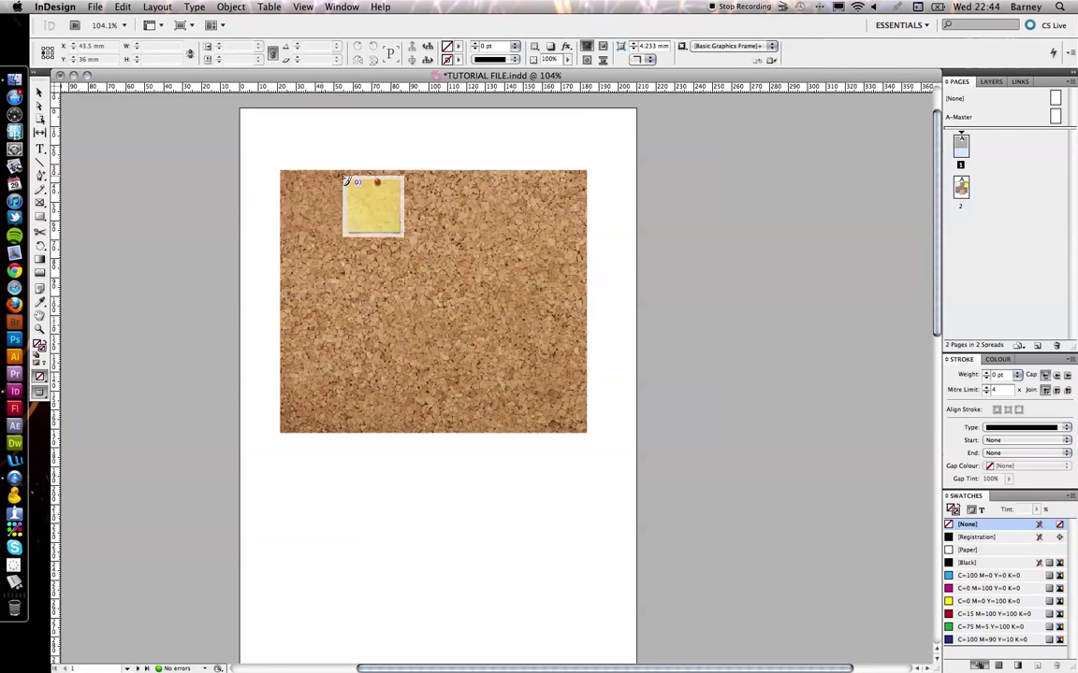
{"action": "left_click", "coordinate": [326, 142]}
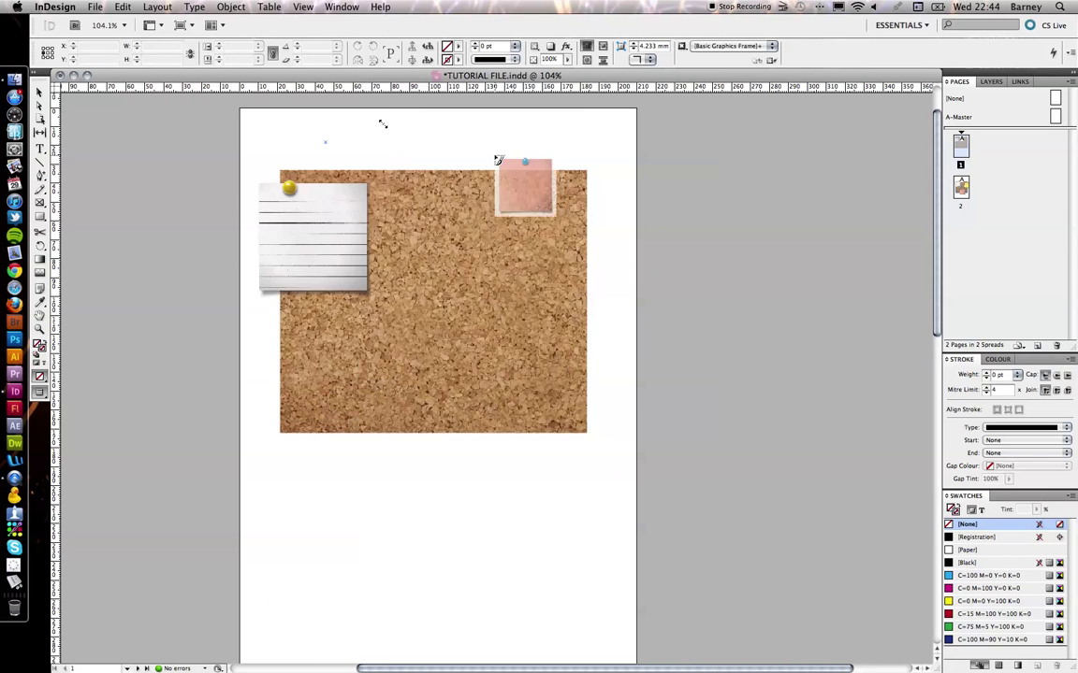
Ungroup the three placed notes and deselect them.
{"action": "right_click", "coordinate": [413, 282]}
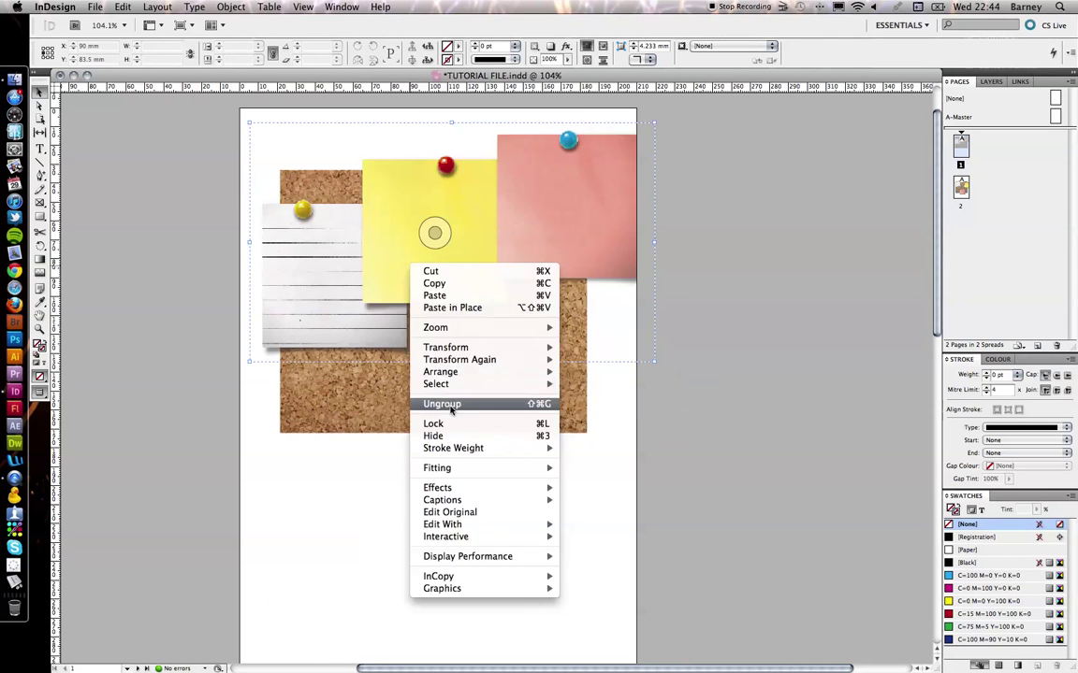
{"action": "left_click", "coordinate": [481, 399]}
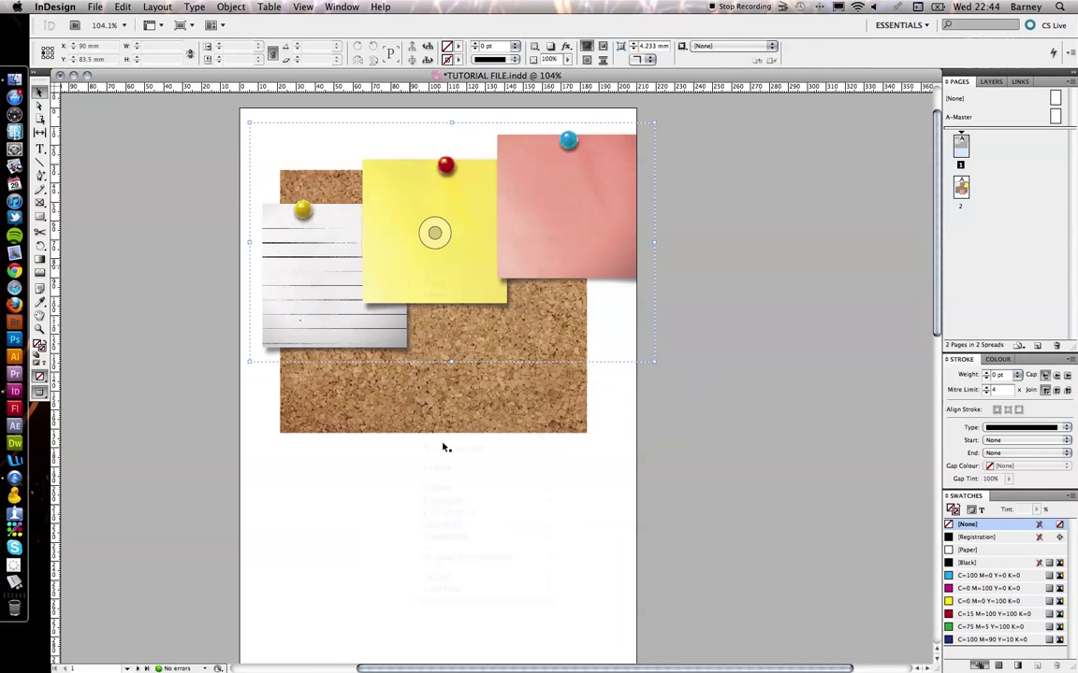
{"action": "left_click", "coordinate": [359, 491]}
Spread out the notes: lined at the board's upper left, yellow over its right edge, pink below its bottom edge.
{"action": "left_click_drag", "start_coordinate": [308, 292], "coordinate": [357, 250]}
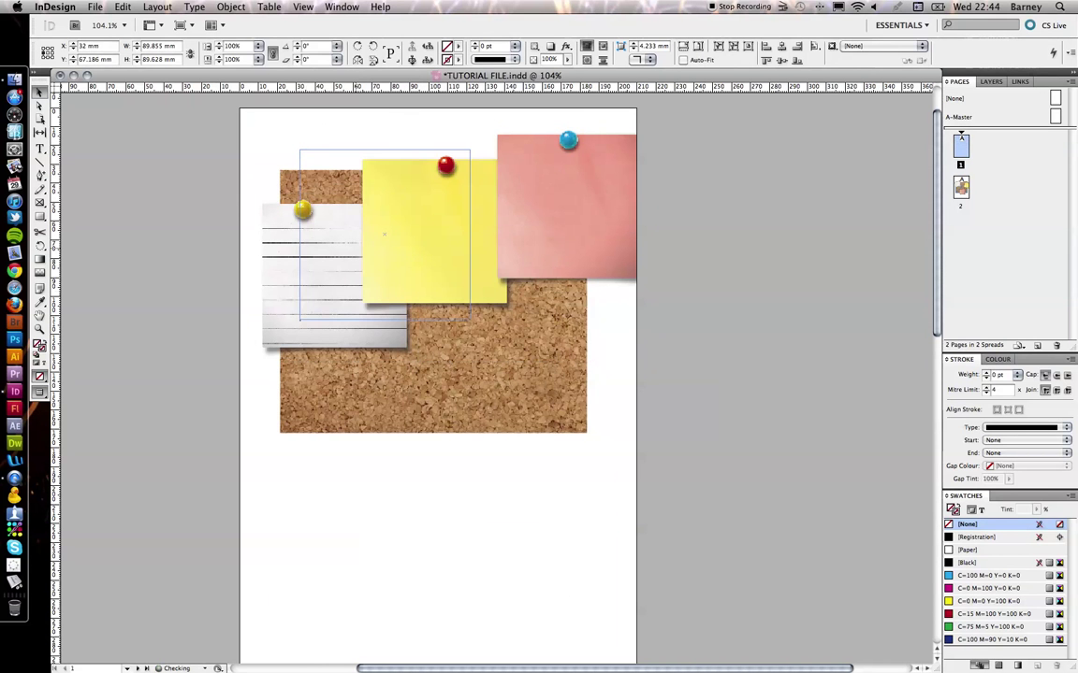
{"action": "left_click_drag", "start_coordinate": [566, 204], "coordinate": [499, 454]}
{"action": "key", "text": "super+z"}
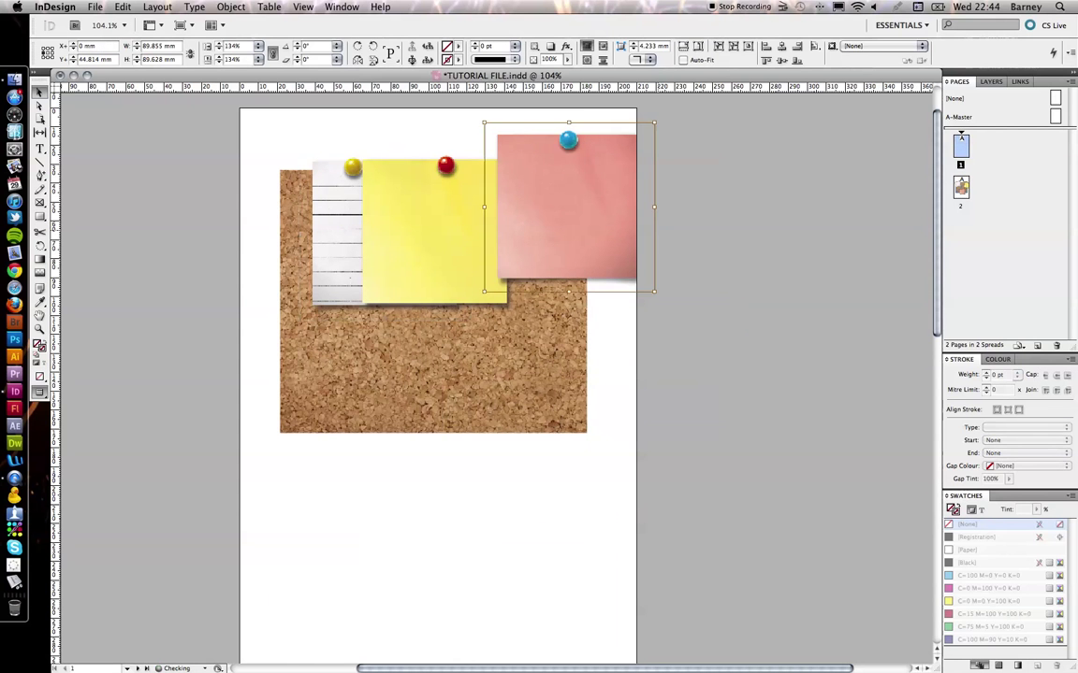
{"action": "key", "text": "super+shift+a"}
{"action": "left_click_drag", "start_coordinate": [627, 153], "coordinate": [450, 435]}
{"action": "left_click_drag", "start_coordinate": [479, 207], "coordinate": [577, 271]}
{"action": "left_click_drag", "start_coordinate": [558, 212], "coordinate": [557, 211]}
Rotate the lined note about 9.25° counterclockwise and tilt the yellow note clockwise.
{"action": "left_click", "coordinate": [346, 215]}
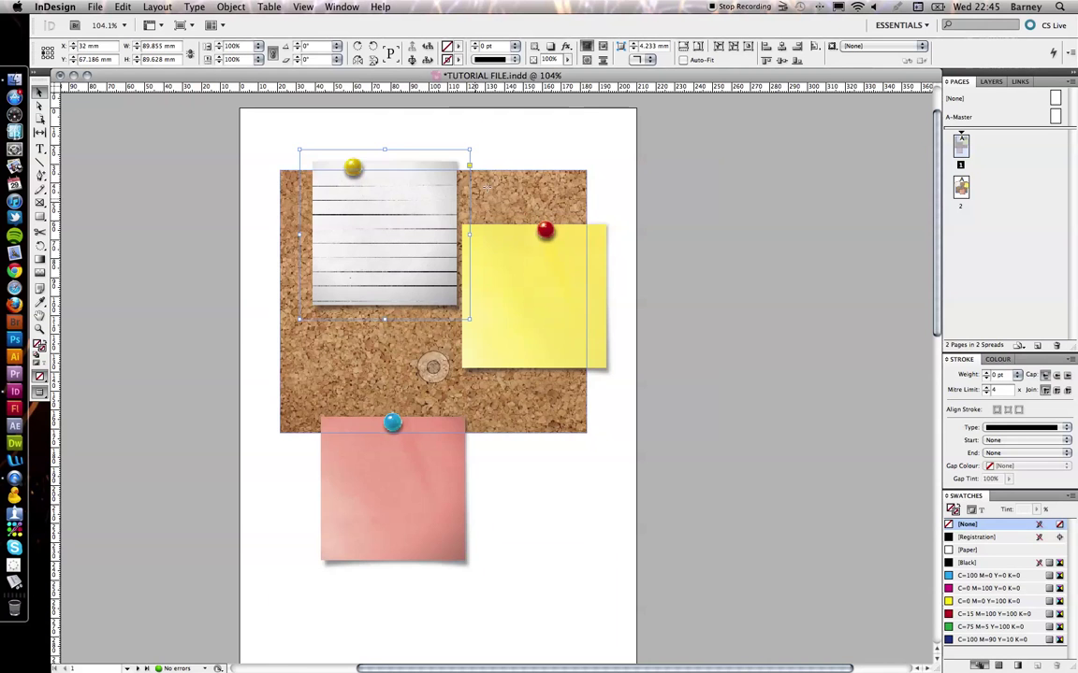
{"action": "key", "text": "r"}
{"action": "left_click_drag", "start_coordinate": [481, 178], "coordinate": [479, 168]}
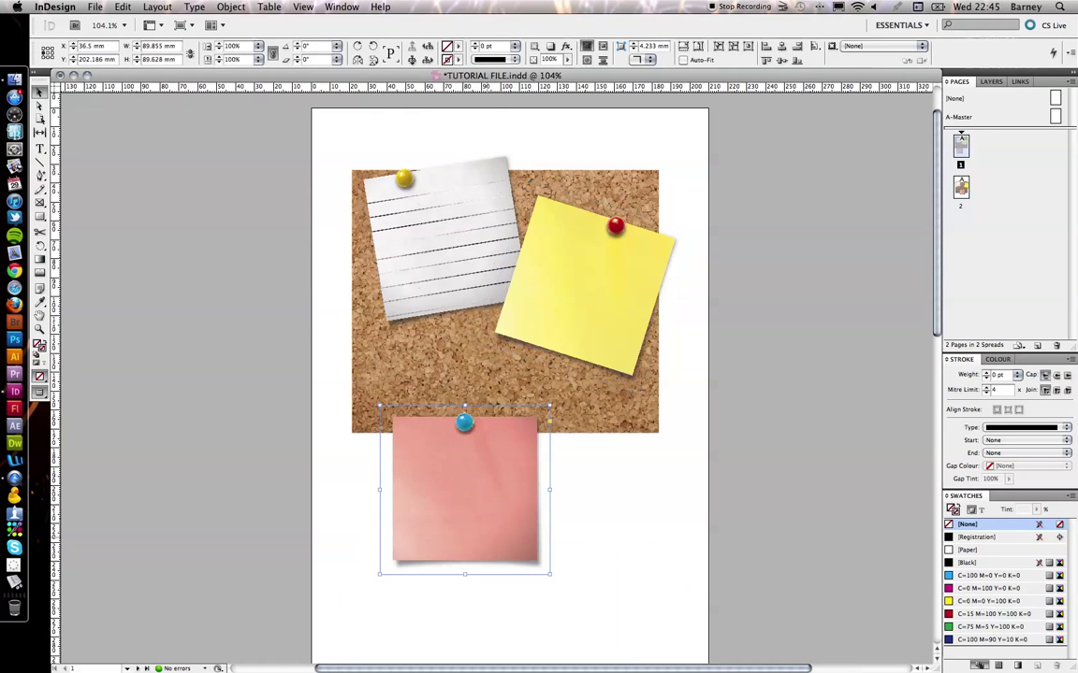
Move the pink note up so it overlaps the lower left part of the cork board.
{"action": "left_click_drag", "start_coordinate": [484, 552], "coordinate": [611, 430]}
{"action": "scroll", "coordinate": [610, 431], "scroll_direction": "right", "scroll_amount": 2}
{"action": "left_click_drag", "start_coordinate": [522, 426], "coordinate": [320, 400]}
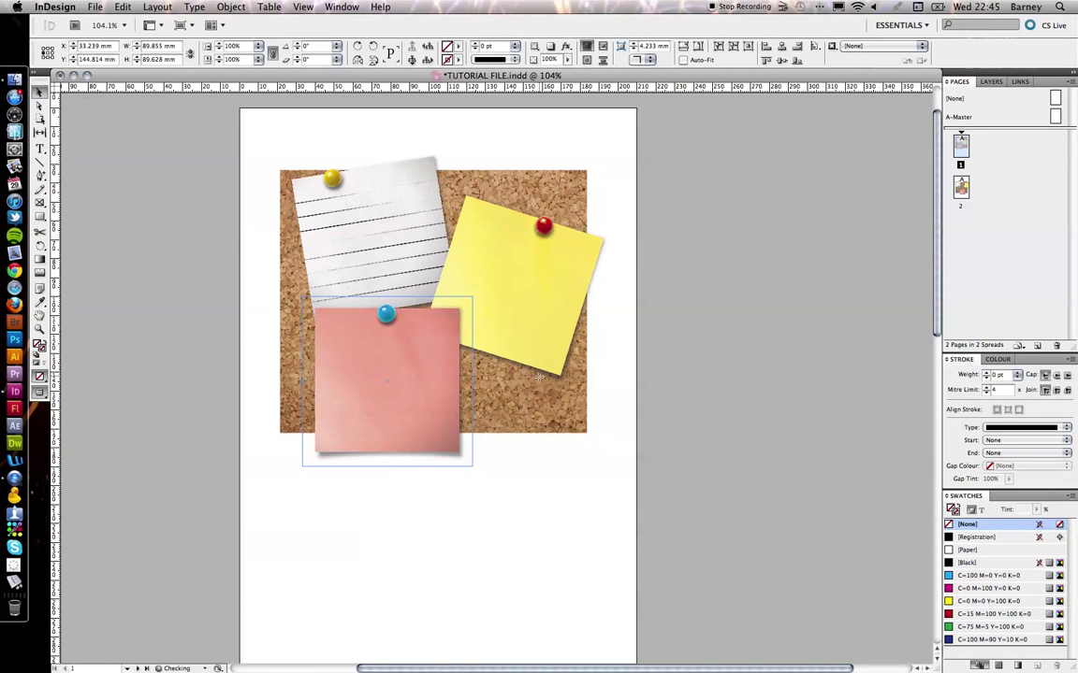
Rotate the pink note 13° counterclockwise, move it about 5 mm right and 13 mm down, and deselect it.
{"action": "key", "text": "r"}
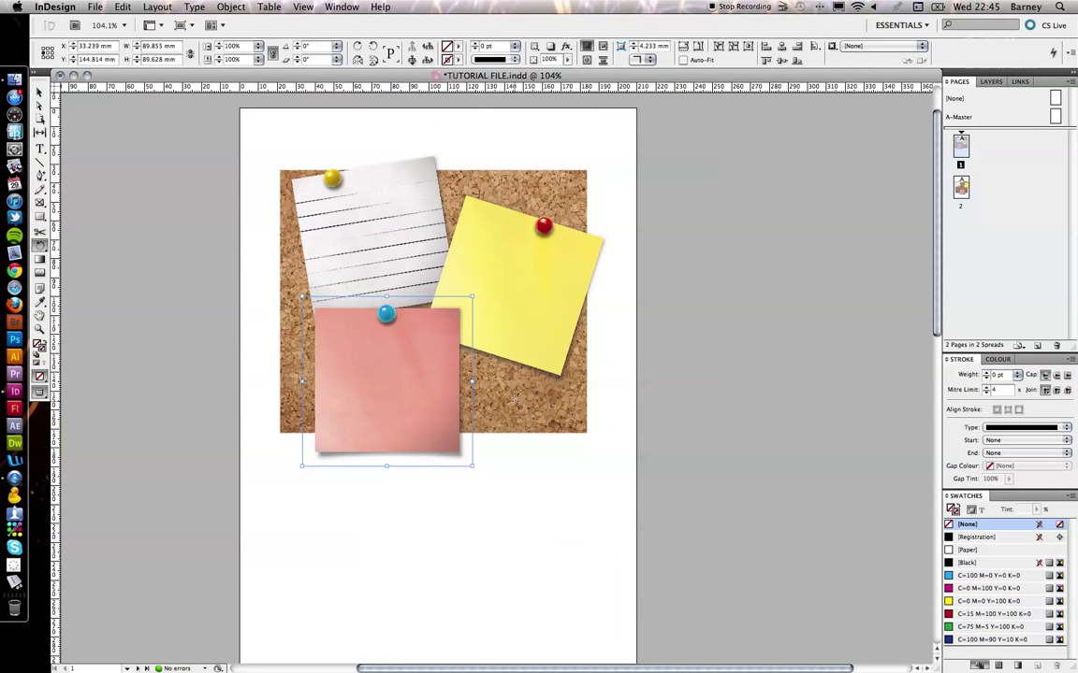
{"action": "left_click_drag", "start_coordinate": [513, 403], "coordinate": [414, 358]}
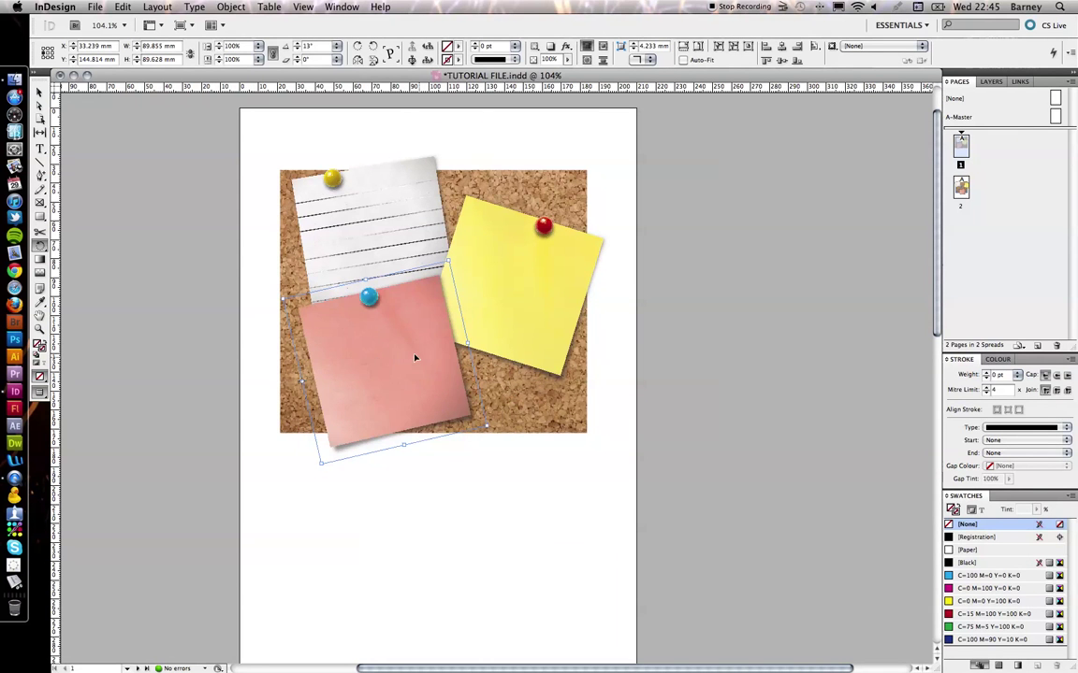
{"action": "key", "text": "v"}
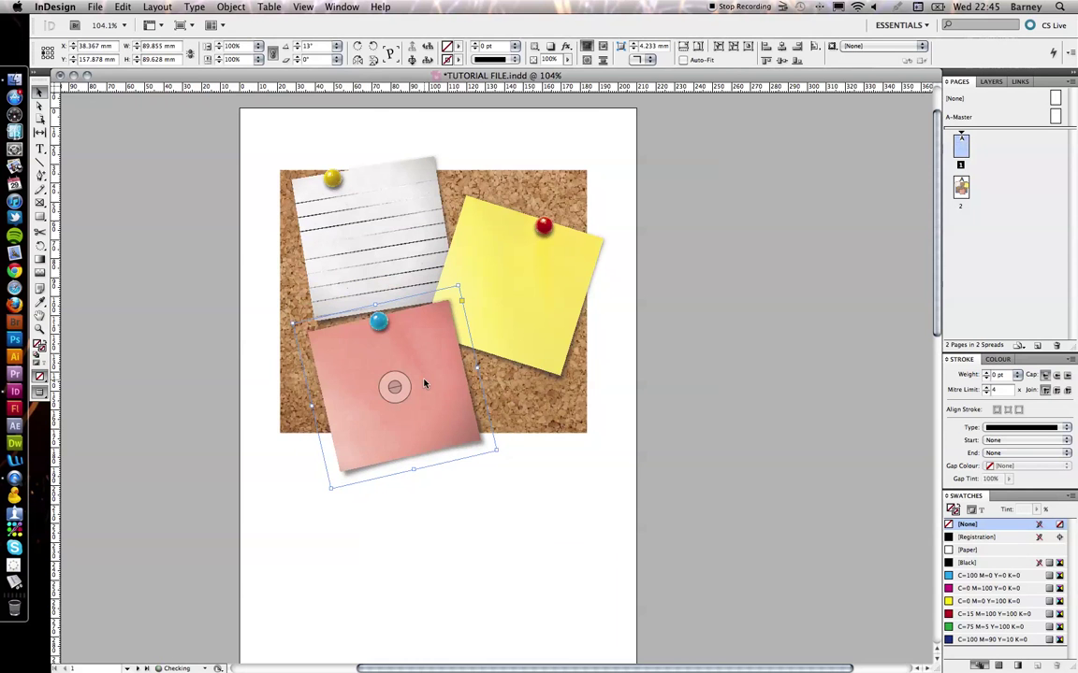
{"action": "left_click", "coordinate": [524, 478]}
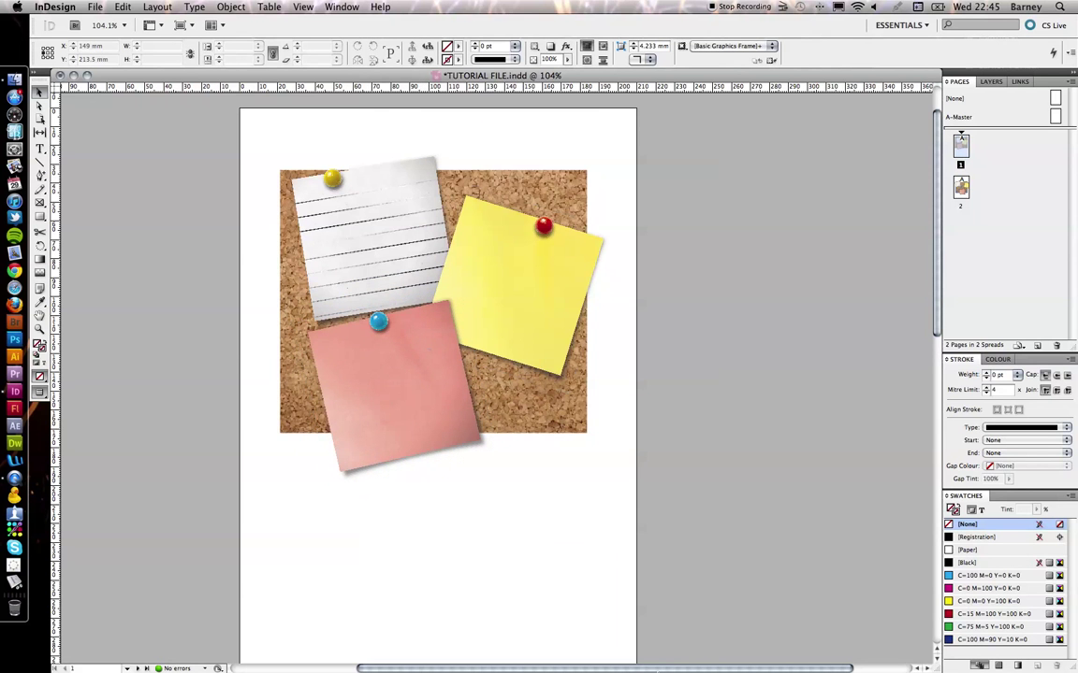
Select the lined, yellow and pink notes together and group them.
{"action": "left_click", "coordinate": [364, 198]}
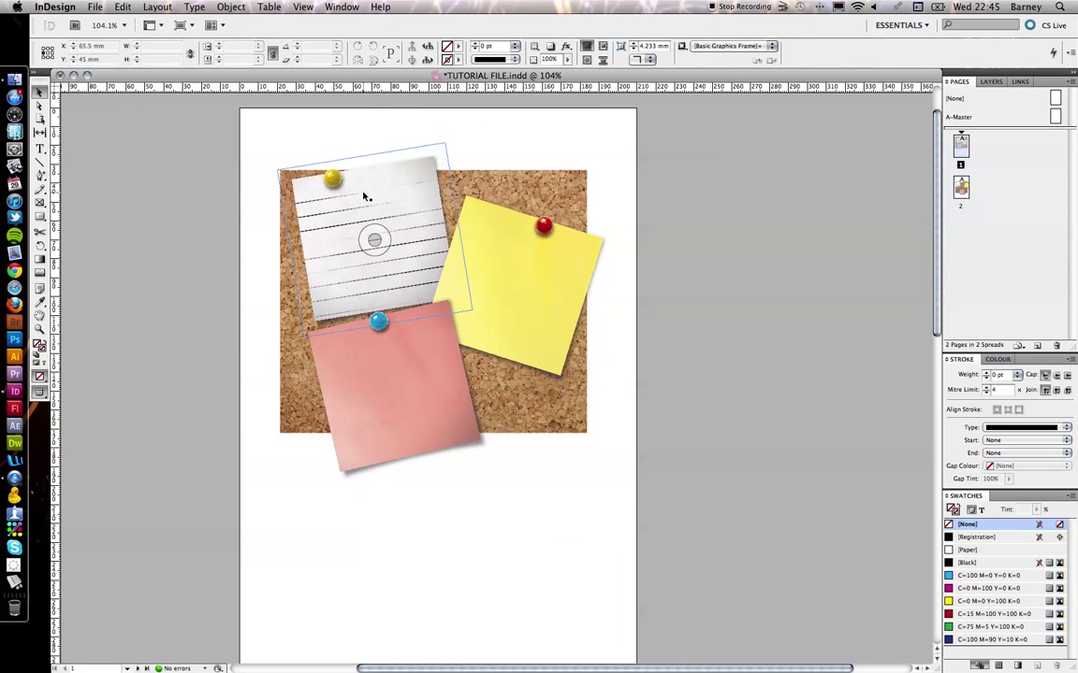
{"action": "left_click", "coordinate": [464, 215], "text": "shift"}
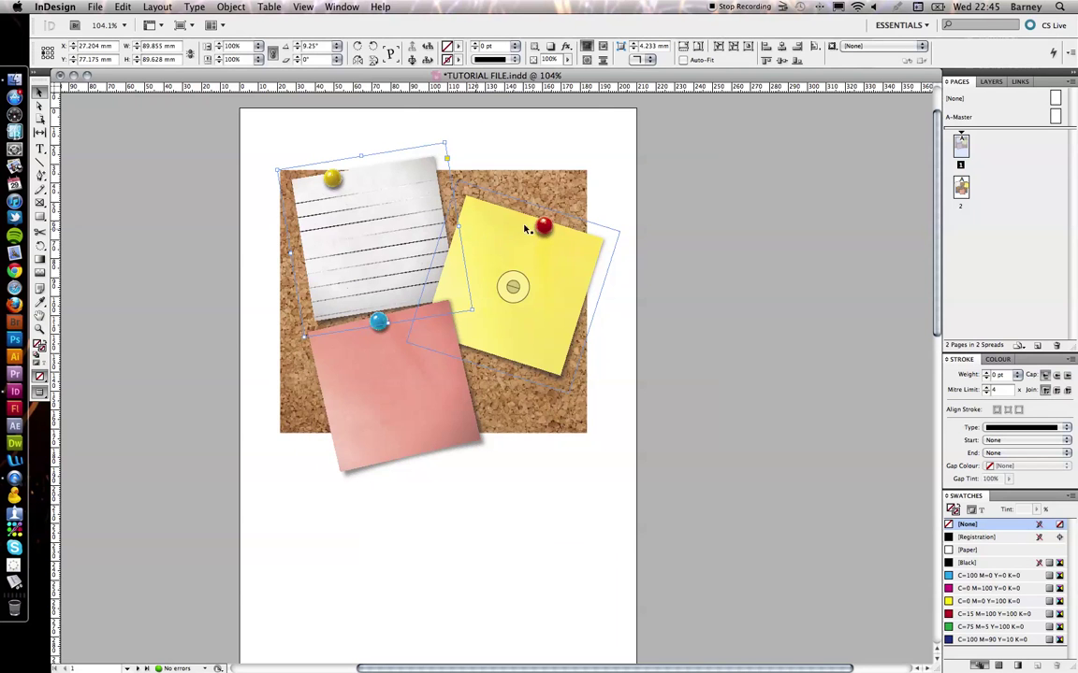
{"action": "left_click", "coordinate": [420, 372], "text": "shift"}
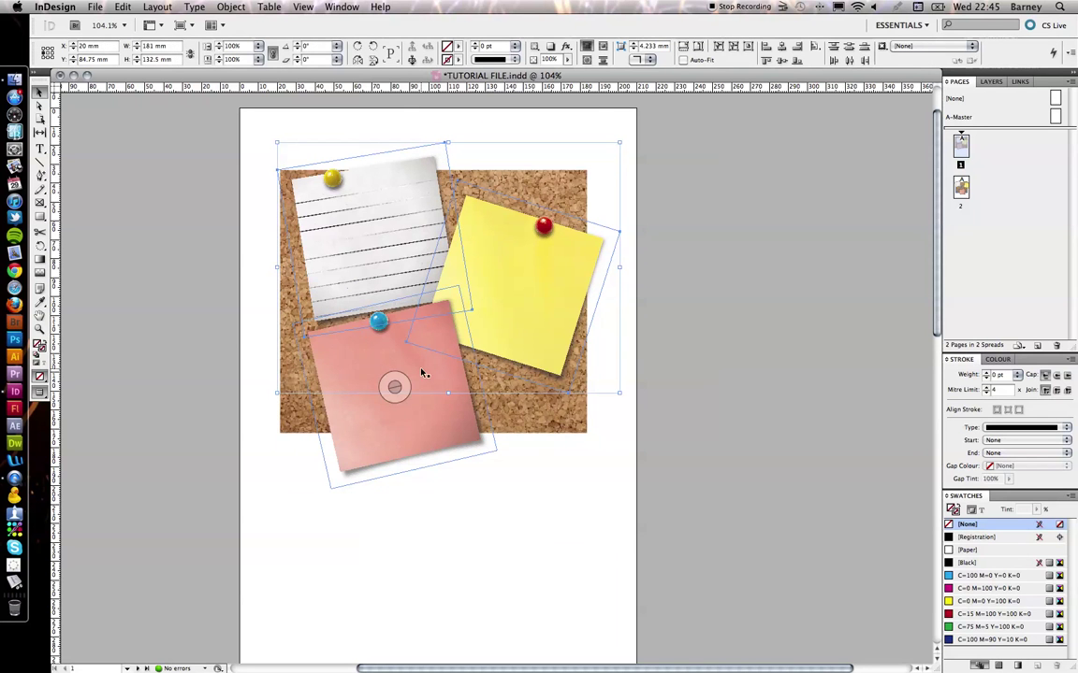
{"action": "left_click", "coordinate": [421, 372], "text": "shift"}
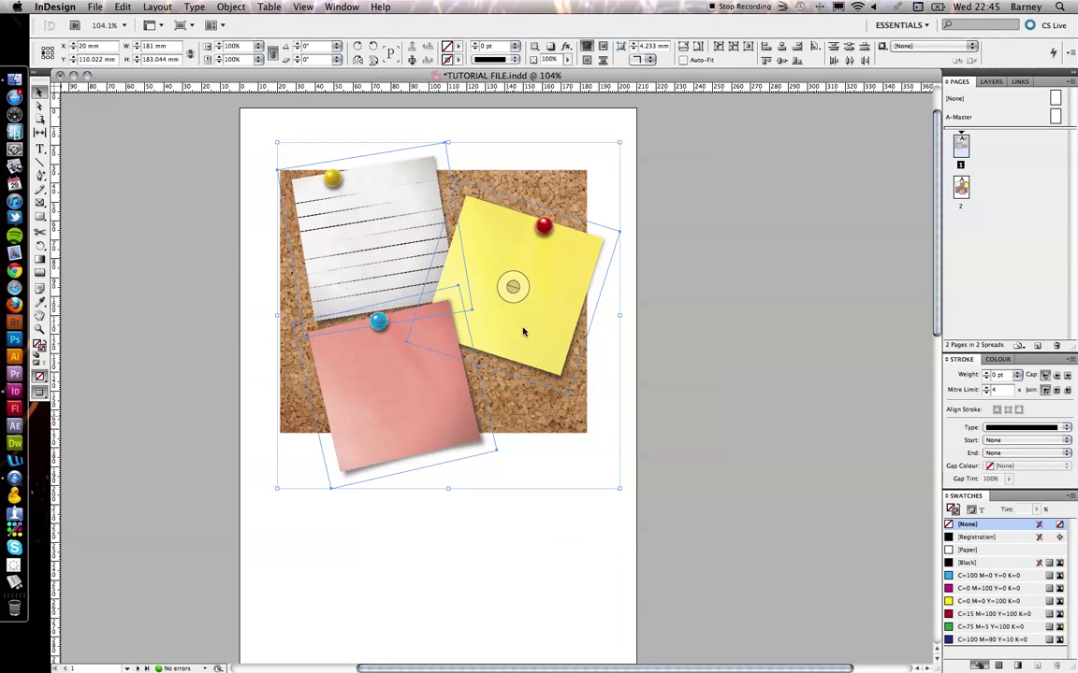
{"action": "left_click", "coordinate": [230, 8]}
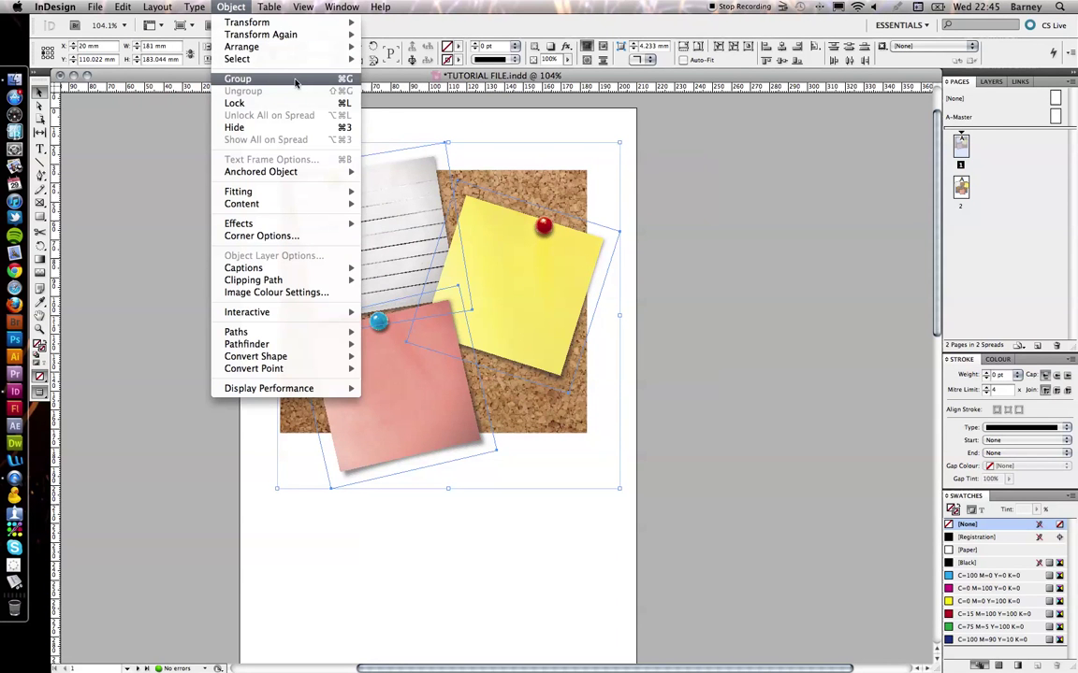
{"action": "left_click", "coordinate": [294, 81]}
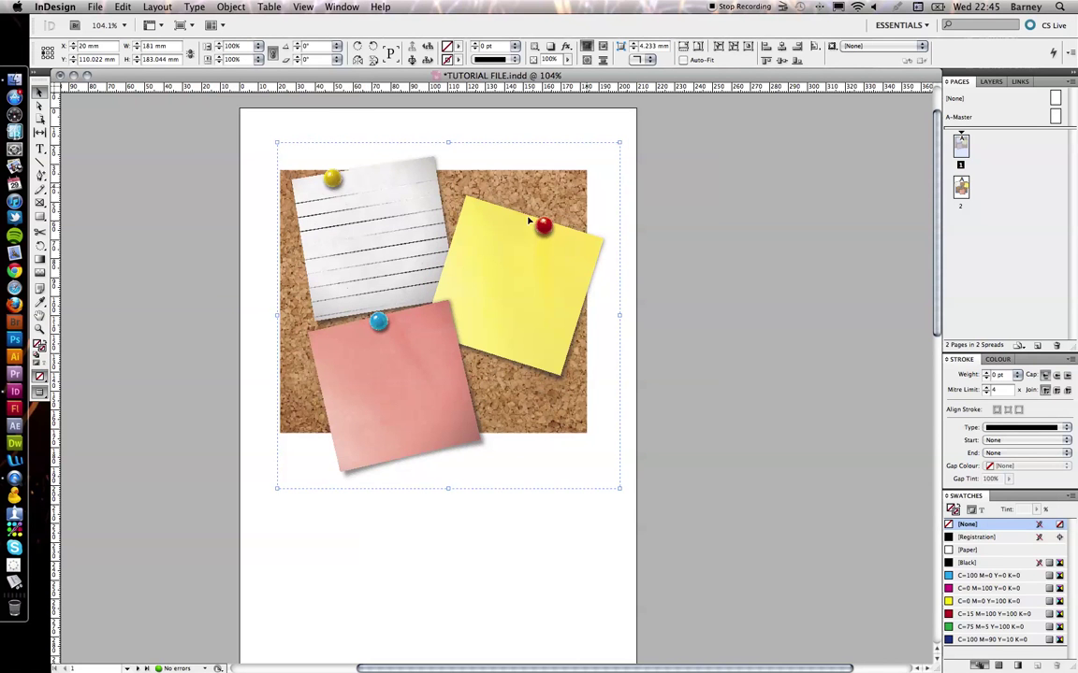
Try moving the group of notes about 84 mm to the right as one object and undo the move.
{"action": "left_click_drag", "start_coordinate": [463, 254], "coordinate": [621, 254]}
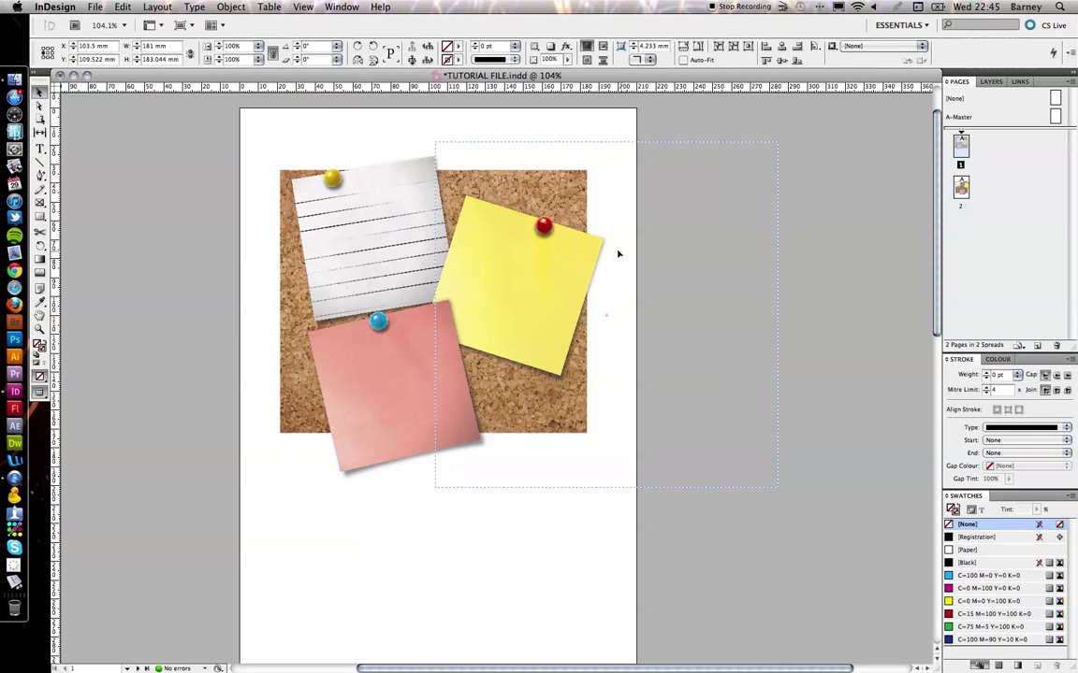
{"action": "key", "text": "super+z"}
{"action": "left_click", "coordinate": [512, 285]}
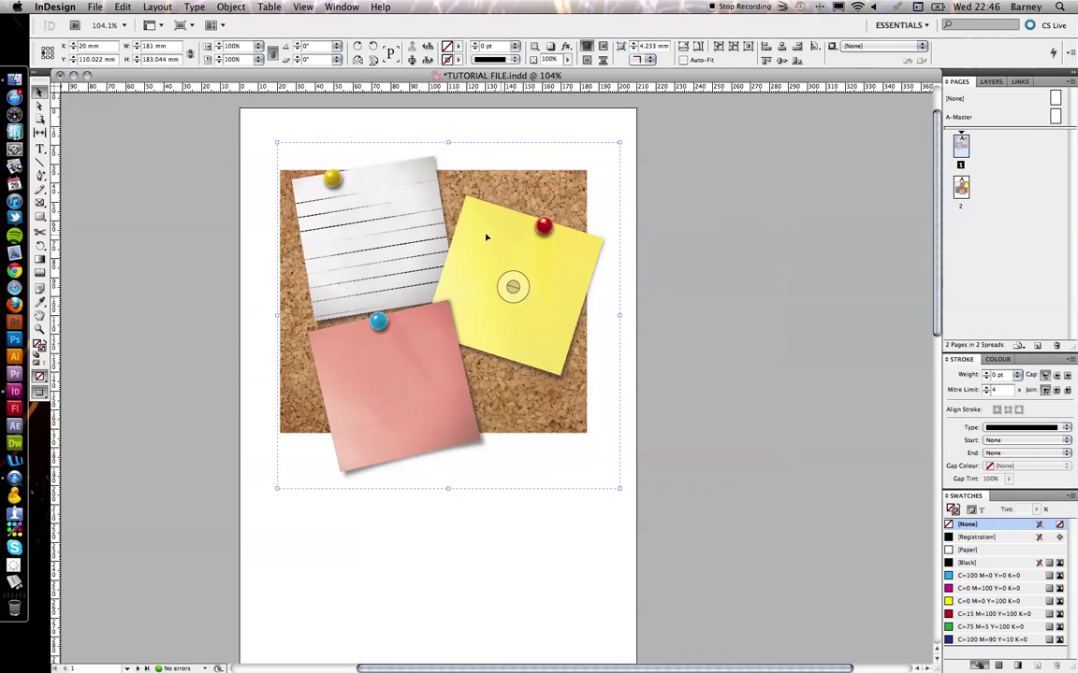
{"action": "left_click", "coordinate": [374, 240]}
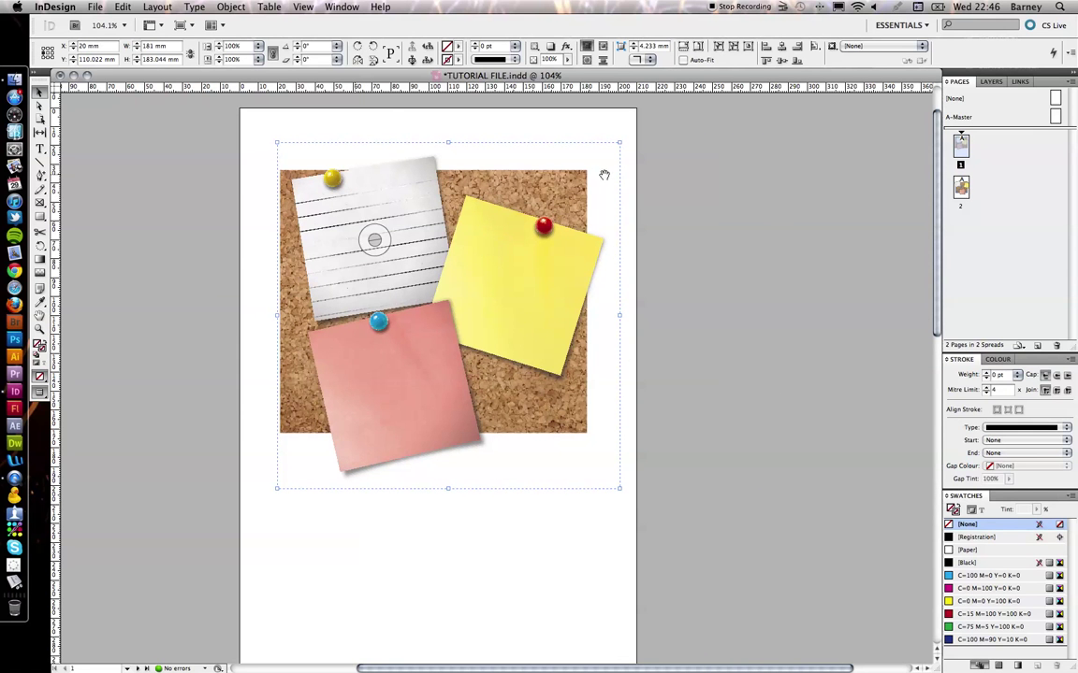
{"action": "left_click", "coordinate": [511, 283]}
{"action": "left_click", "coordinate": [394, 387]}
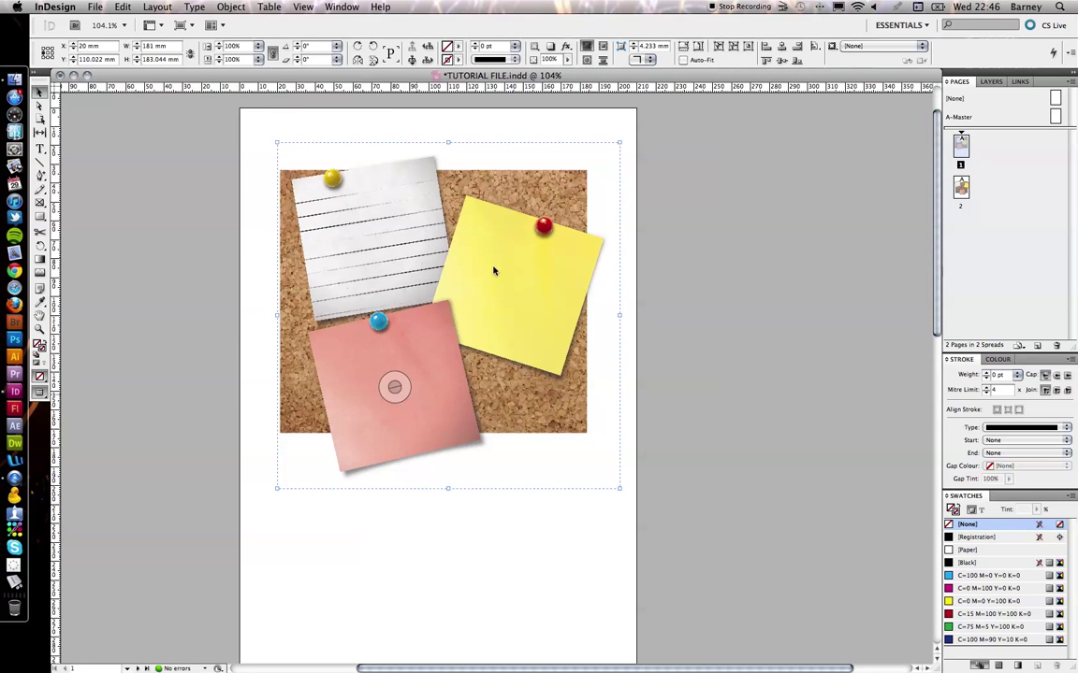
Copy the group of notes and delete the original from the page.
{"action": "left_click", "coordinate": [122, 6]}
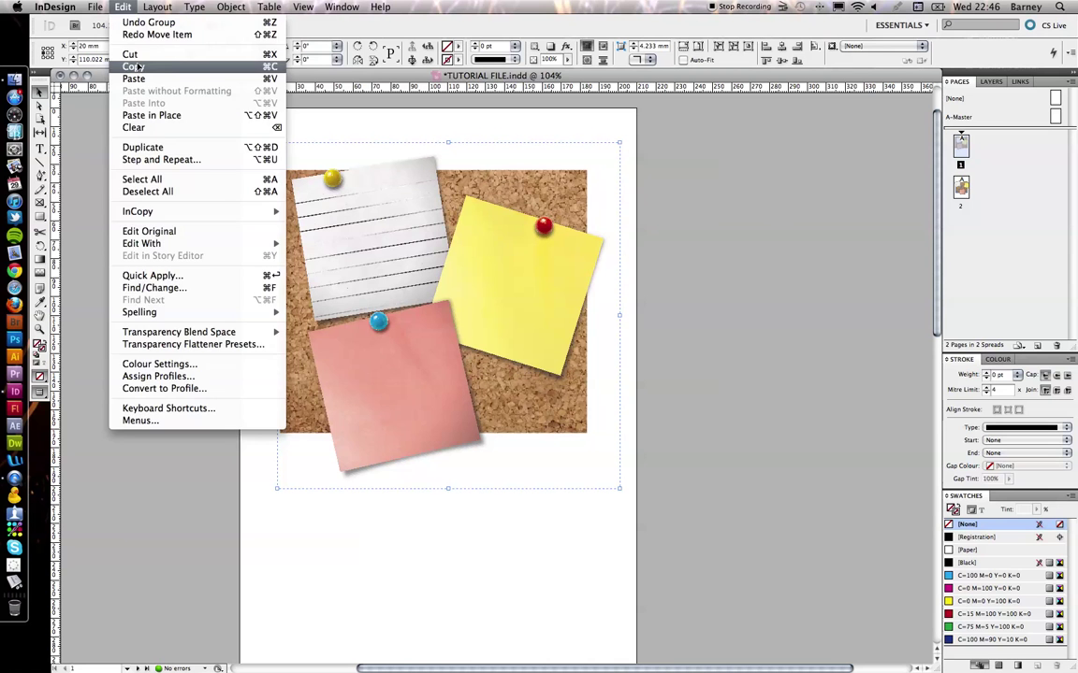
{"action": "left_click", "coordinate": [135, 67]}
{"action": "left_click", "coordinate": [374, 240]}
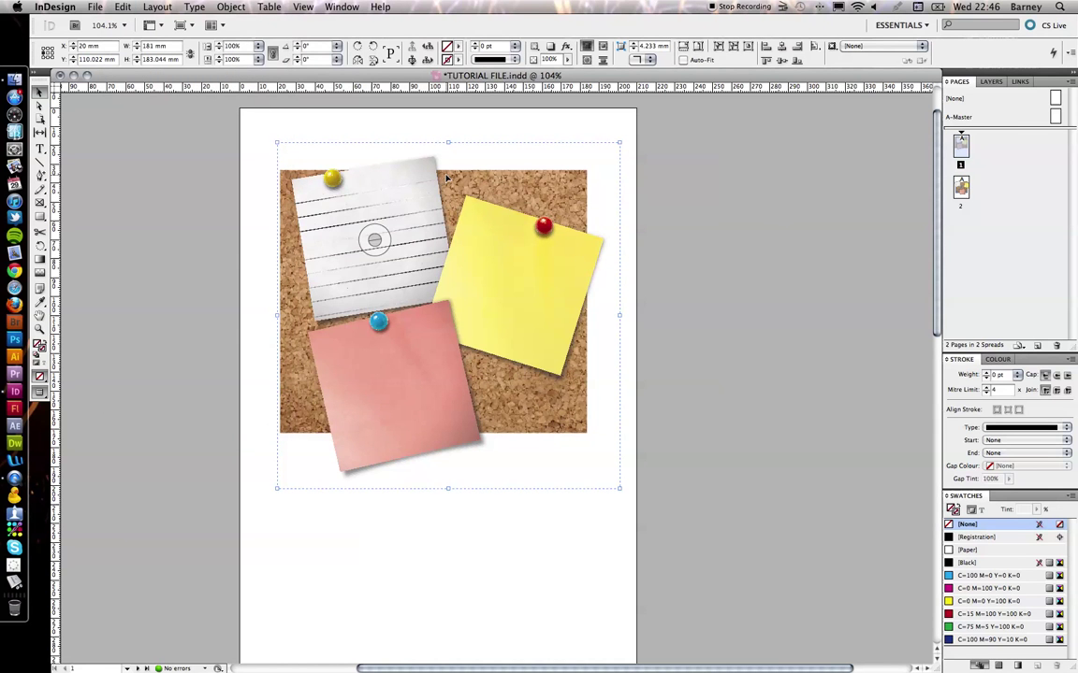
{"action": "key", "text": "Delete"}
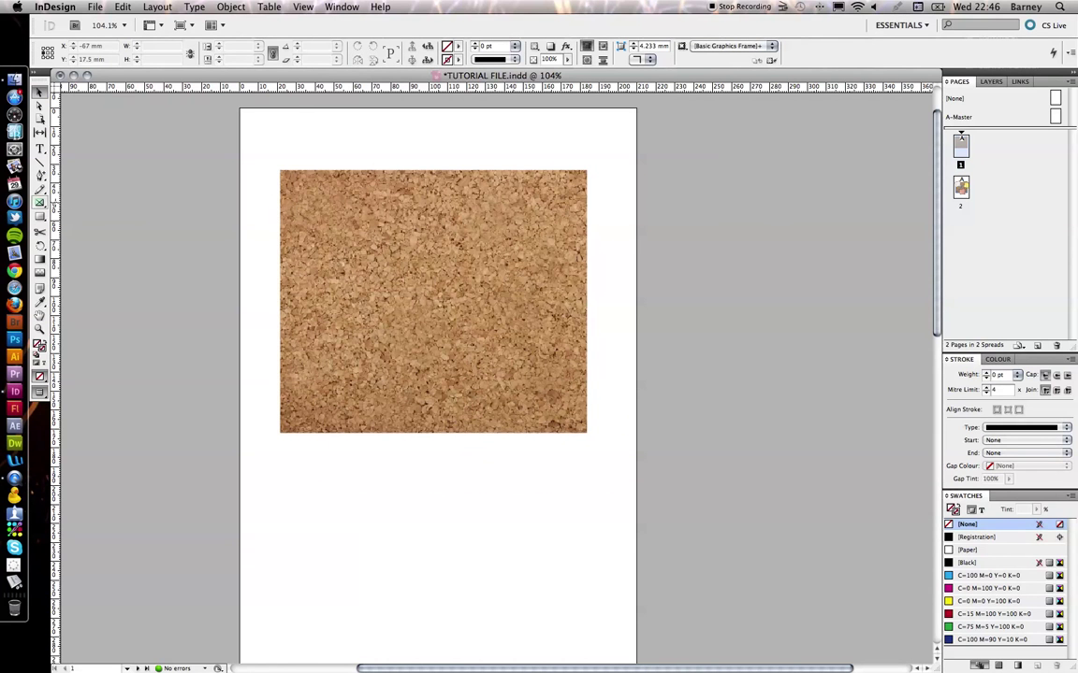
Draw an empty rectangular frame of 162 × 139 mm exactly covering the cork board.
{"action": "left_click", "coordinate": [39, 202]}
{"action": "left_click_drag", "start_coordinate": [280, 170], "coordinate": [586, 437]}
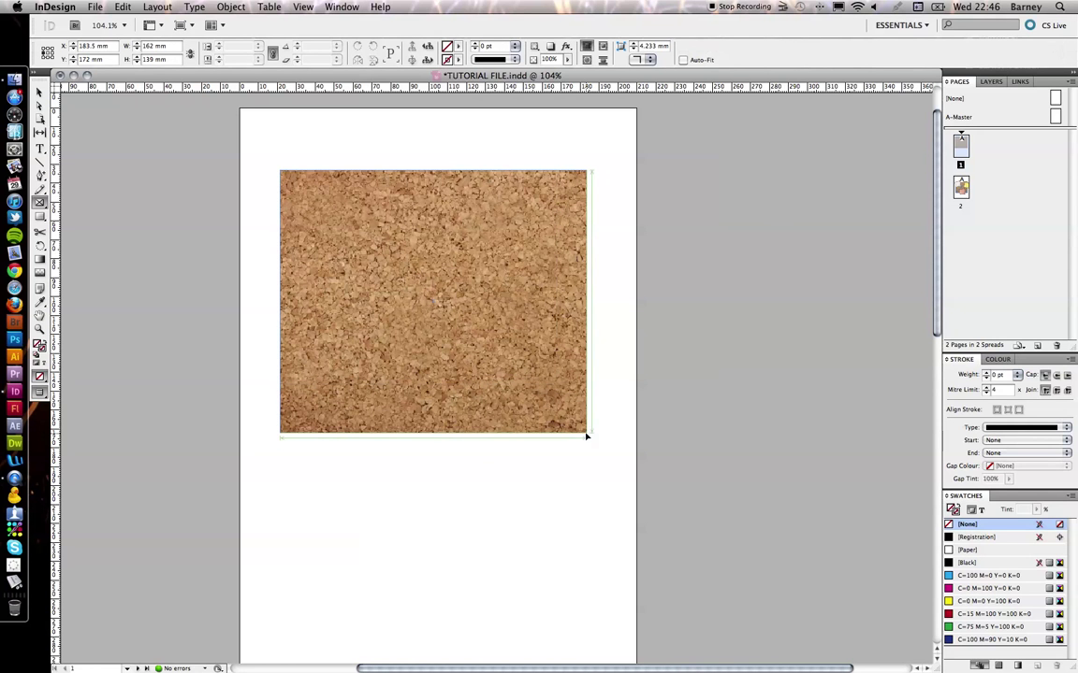
{"action": "key", "text": "v"}
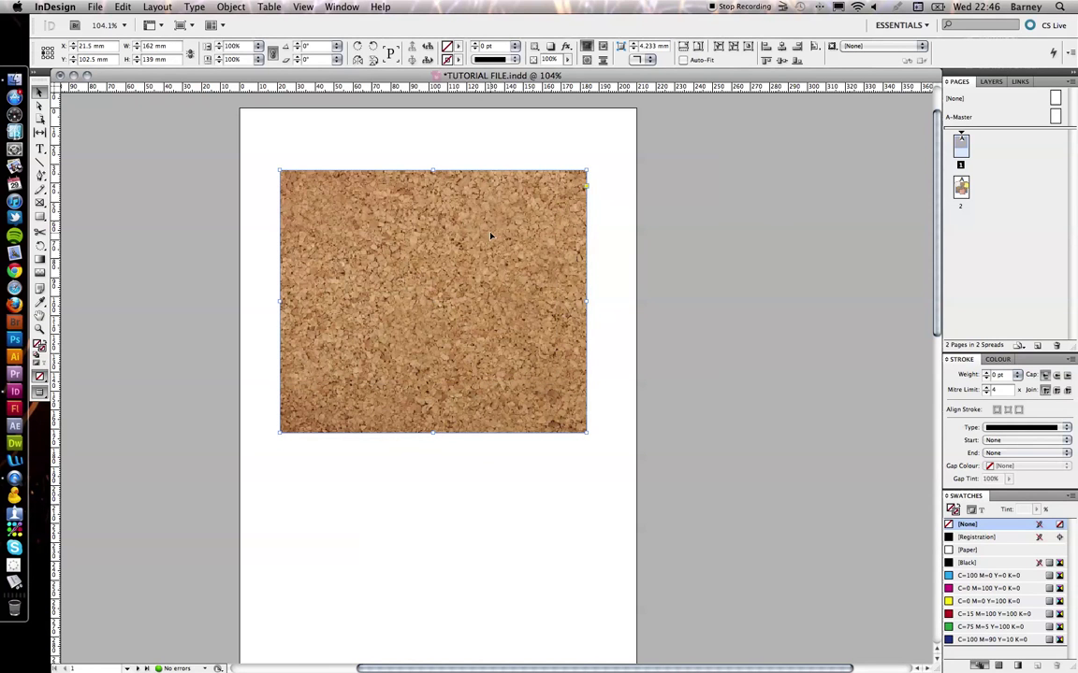
Try moving the empty frame up and to the right off the cork board and undo the move.
{"action": "left_click_drag", "start_coordinate": [337, 168], "coordinate": [378, 187]}
{"action": "left_click", "coordinate": [273, 165]}
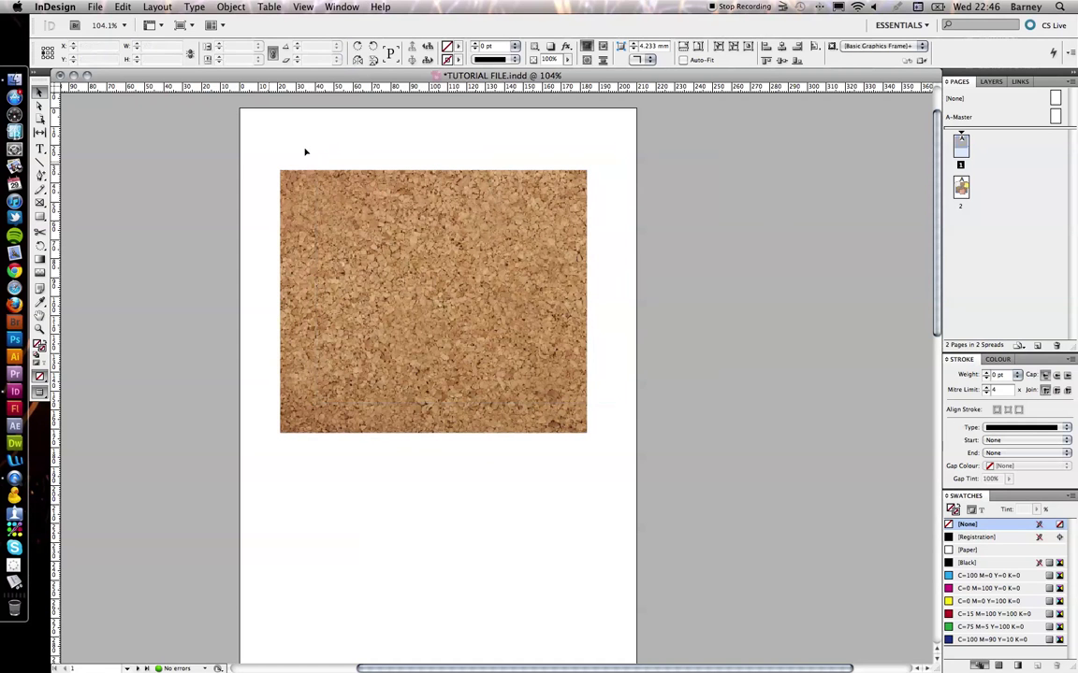
{"action": "left_click_drag", "start_coordinate": [310, 138], "coordinate": [387, 182]}
{"action": "left_click", "coordinate": [297, 189], "text": "shift"}
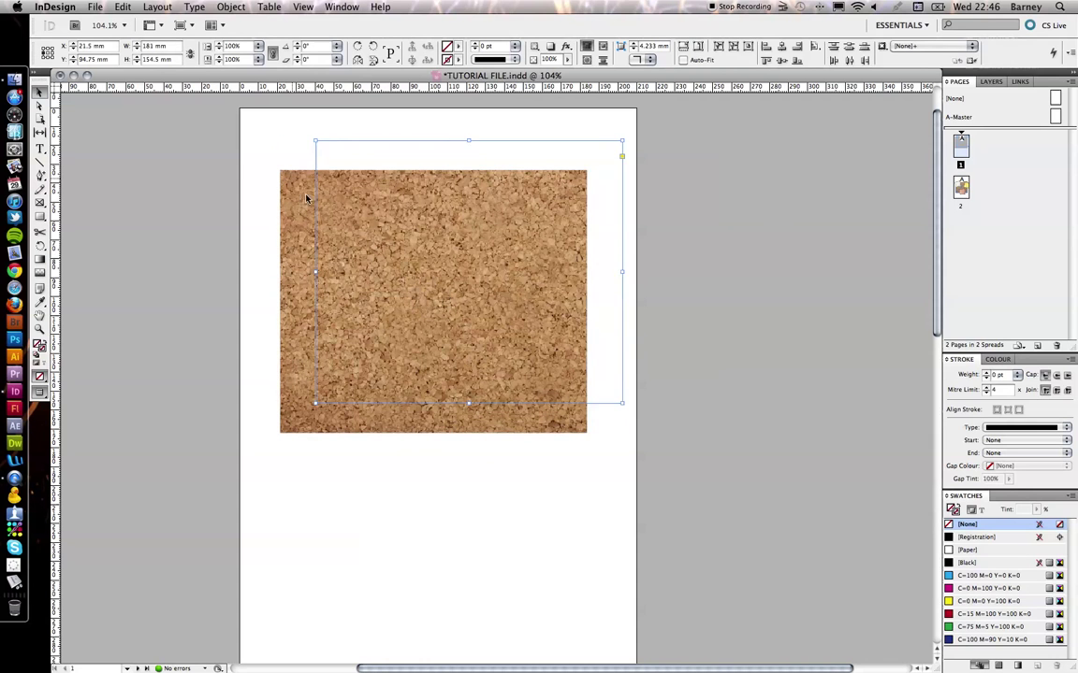
{"action": "key", "text": "super+z"}
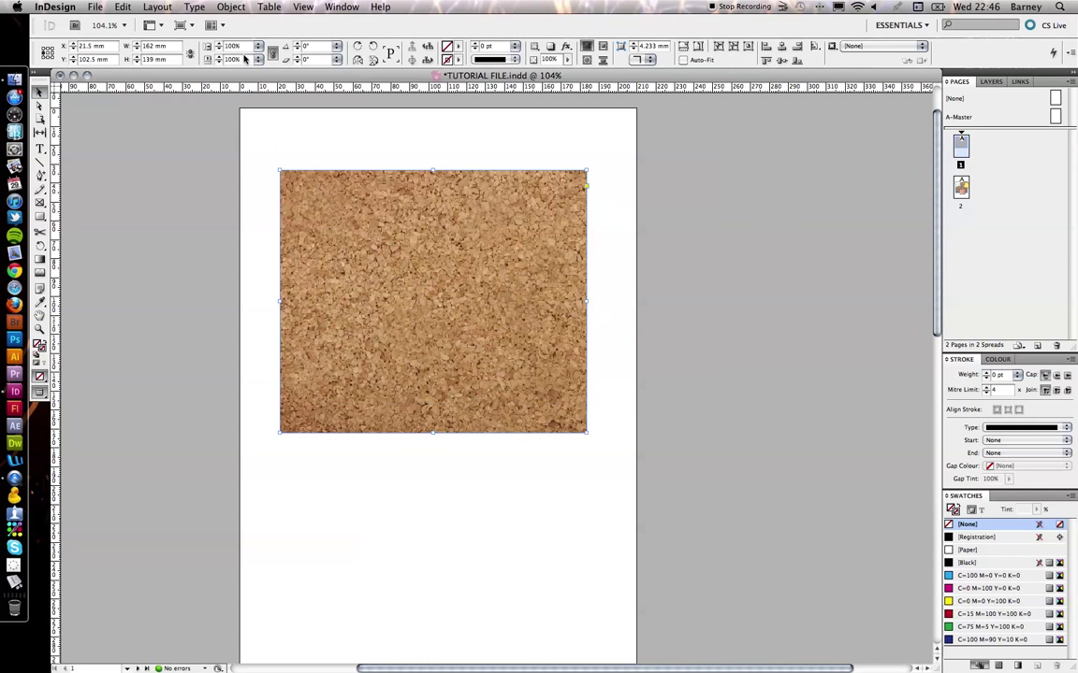
Paste the copied group of notes into the board-sized frame and deselect it.
{"action": "left_click", "coordinate": [122, 6]}
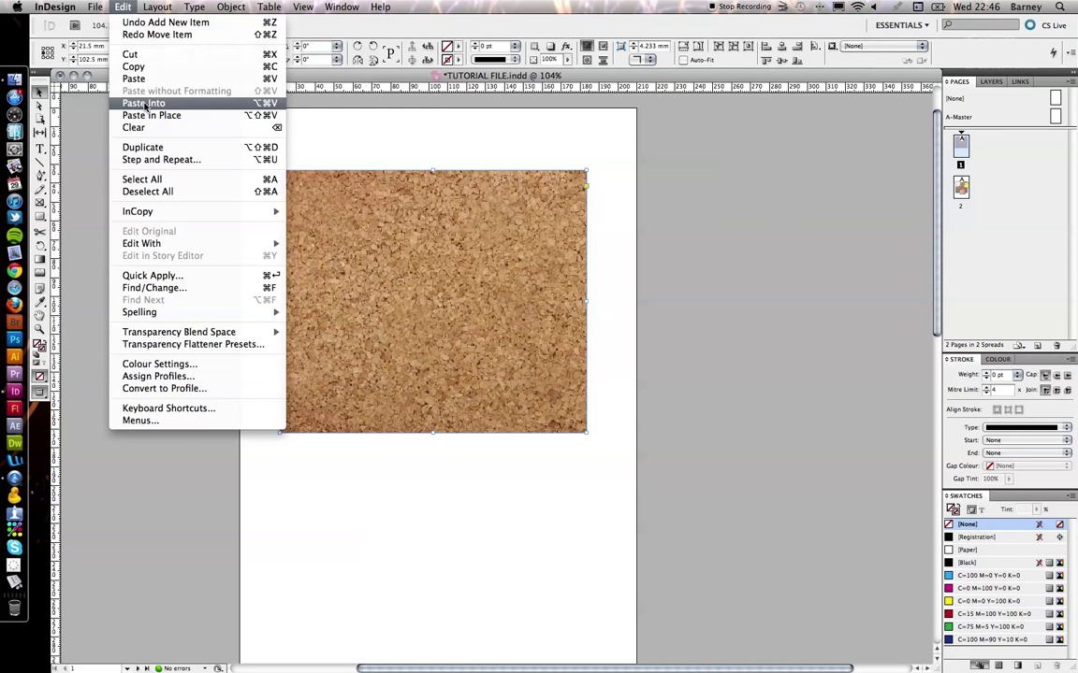
{"action": "left_click", "coordinate": [145, 103]}
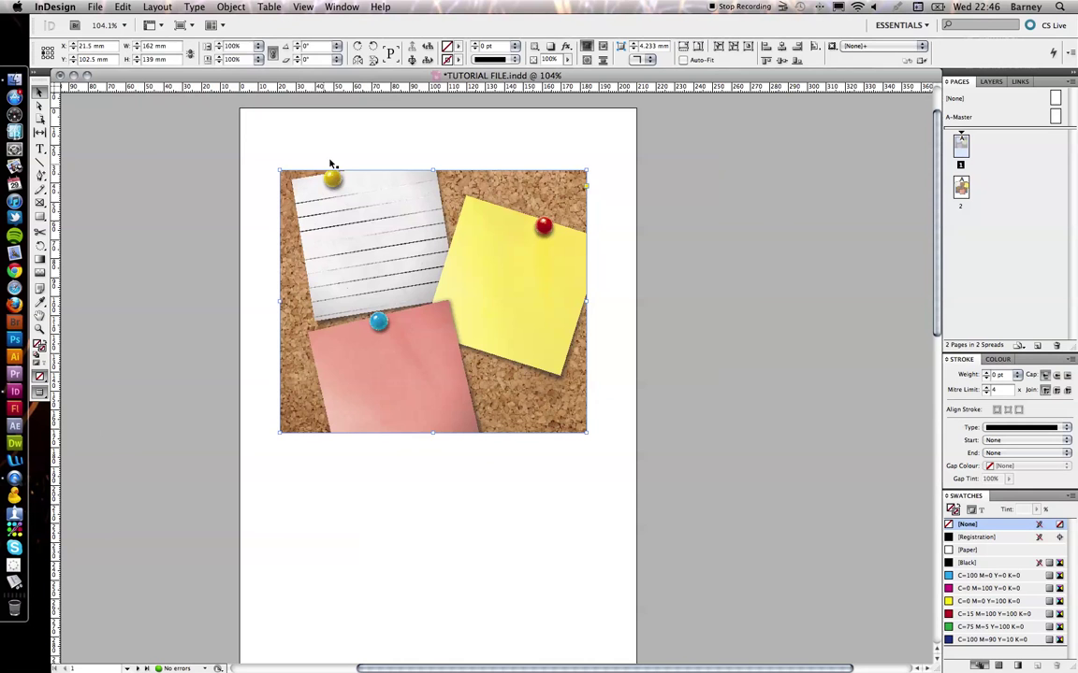
{"action": "left_click", "coordinate": [409, 219]}
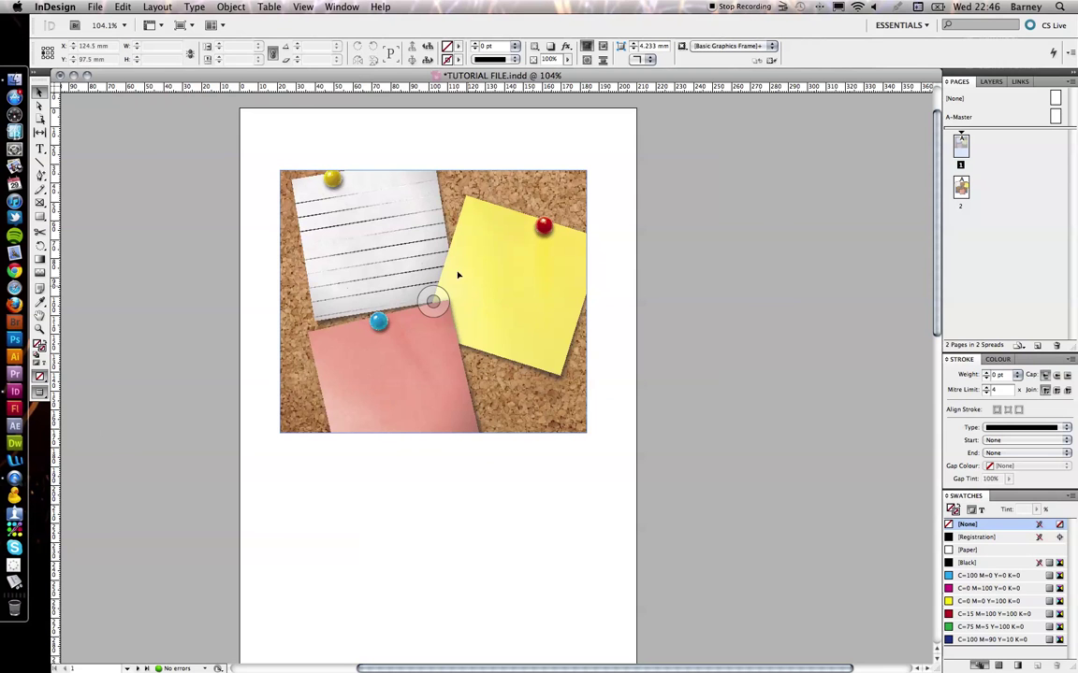
Try cropping the notes by lowering the frame's upper edge to a height of 115 mm, and undo the resize.
{"action": "left_click", "coordinate": [409, 207]}
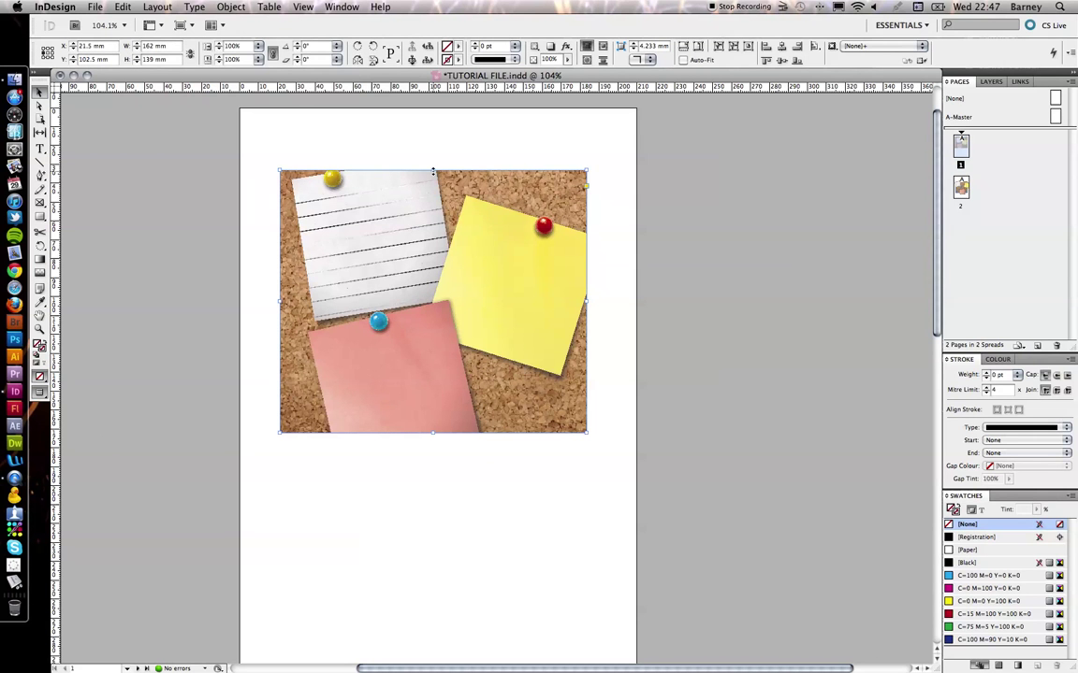
{"action": "left_click_drag", "start_coordinate": [433, 171], "coordinate": [433, 216]}
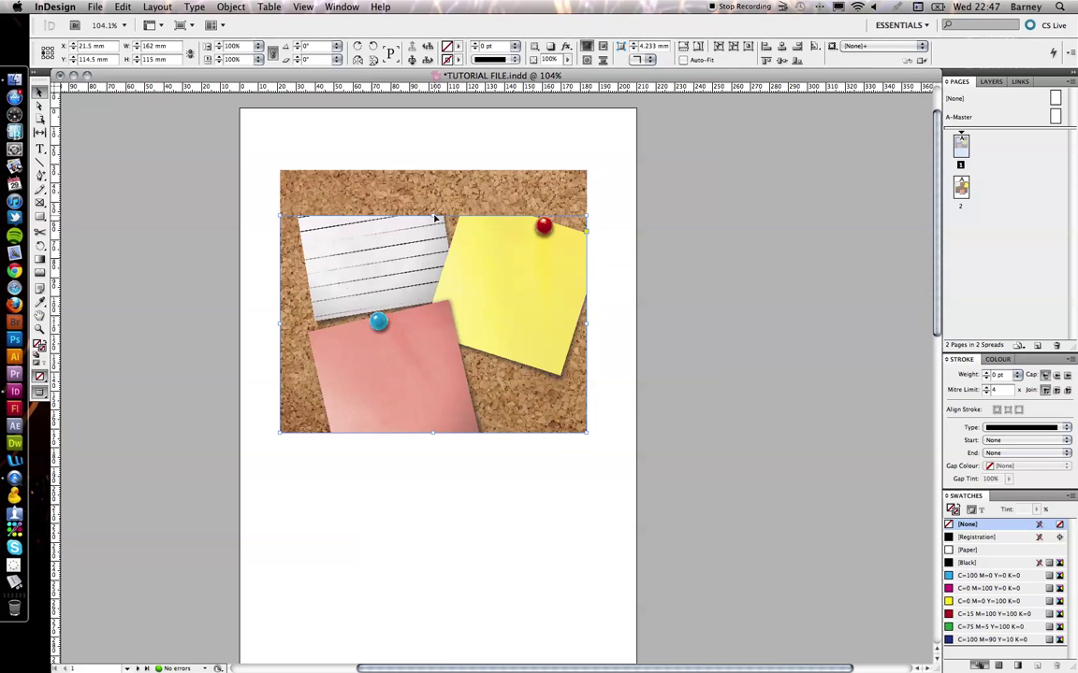
{"action": "key", "text": "super+z"}
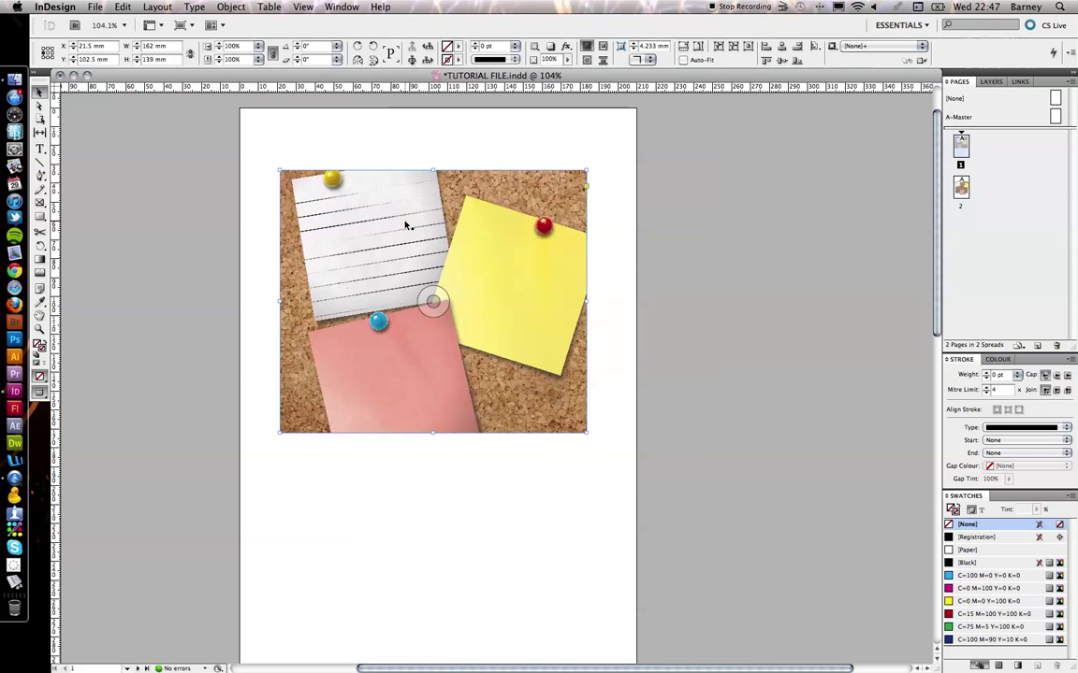
{"action": "left_click", "coordinate": [342, 129]}
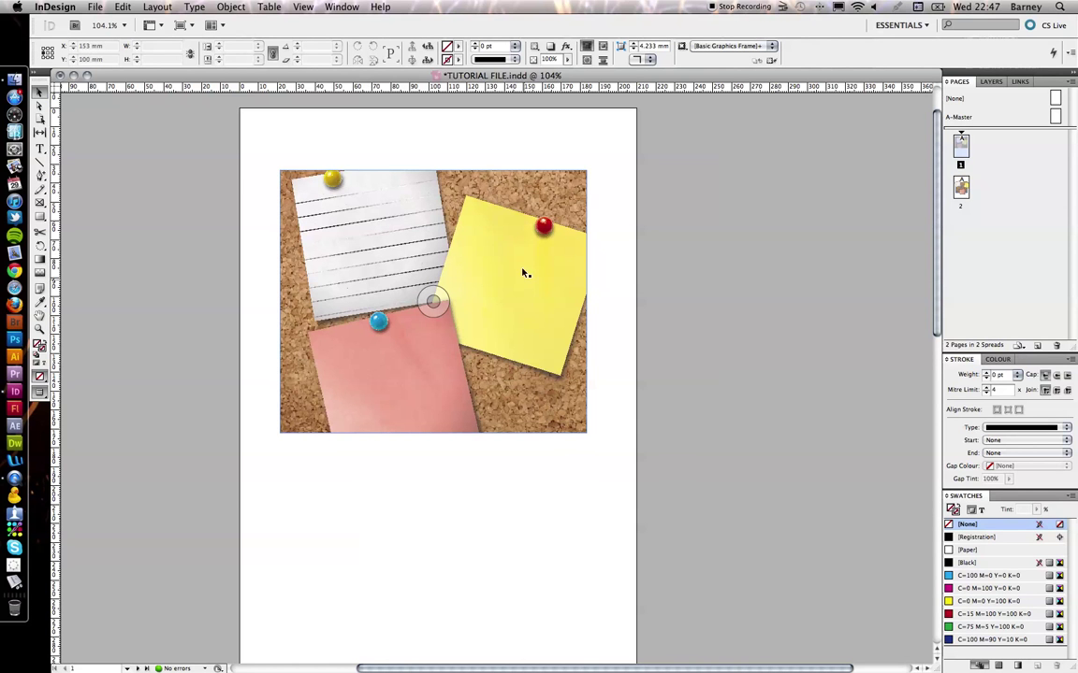
Select the grouped notes inside the frame, reposition them about 2 mm left and 6 mm down, and deselect.
{"action": "left_click", "coordinate": [359, 215]}
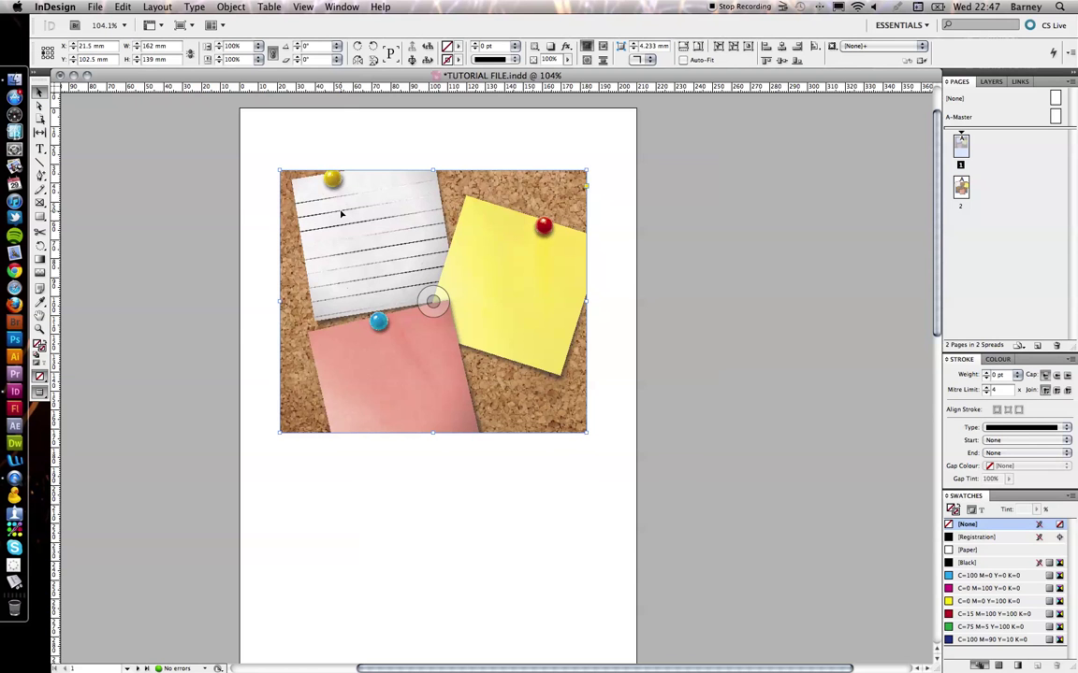
{"action": "double_click", "coordinate": [392, 200]}
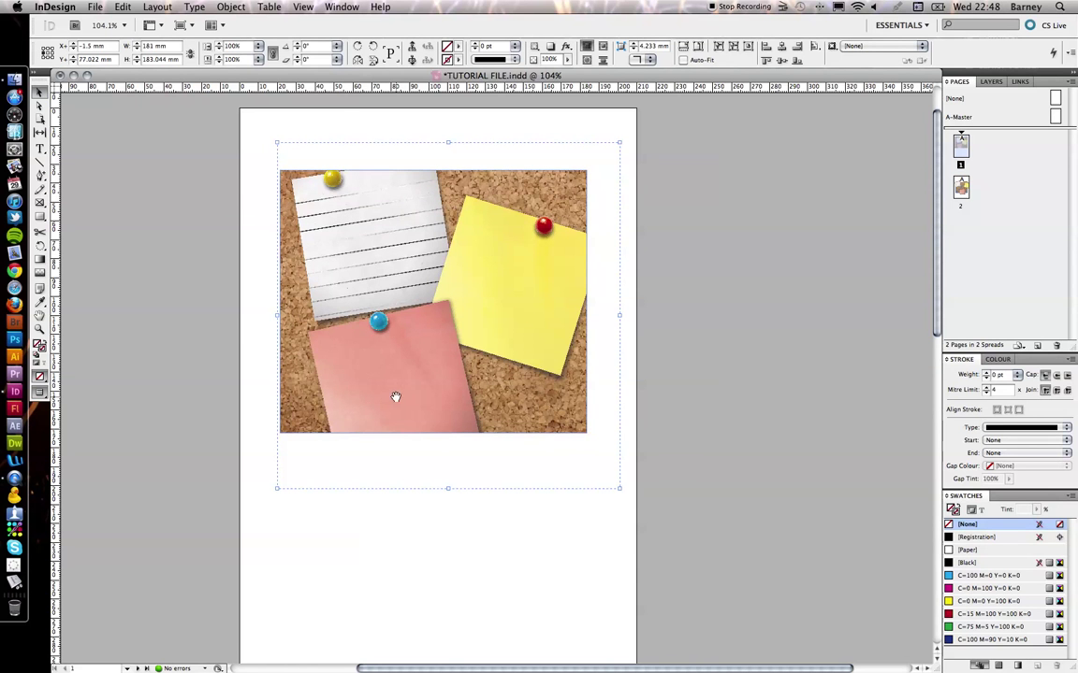
{"action": "left_click_drag", "start_coordinate": [395, 398], "coordinate": [385, 360]}
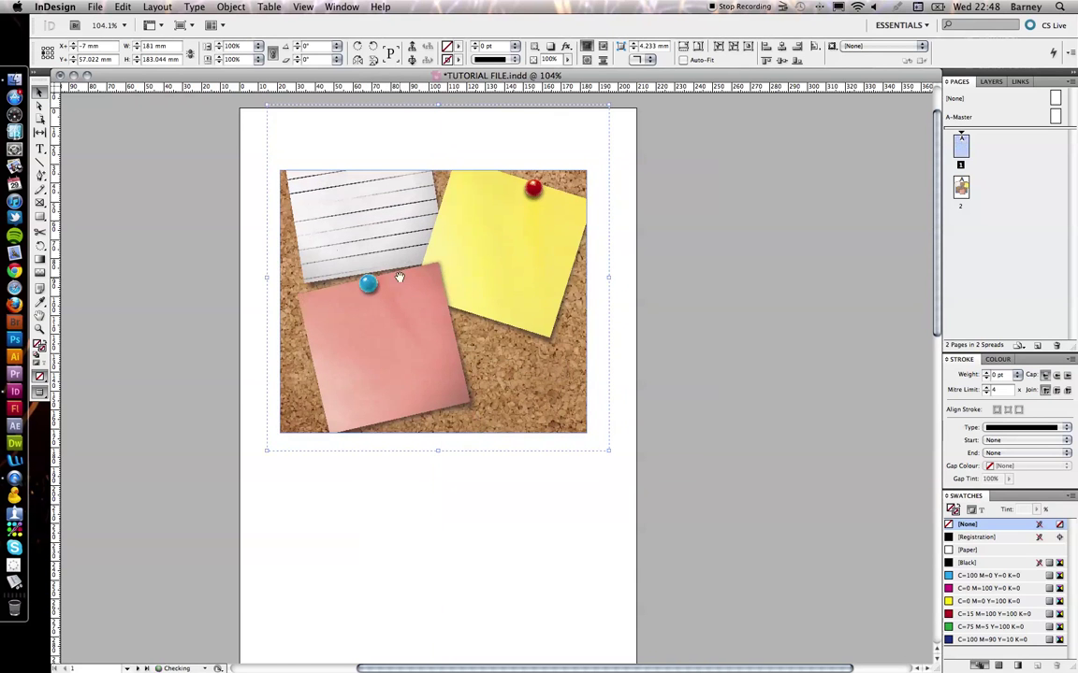
{"action": "left_click_drag", "start_coordinate": [459, 230], "coordinate": [499, 287]}
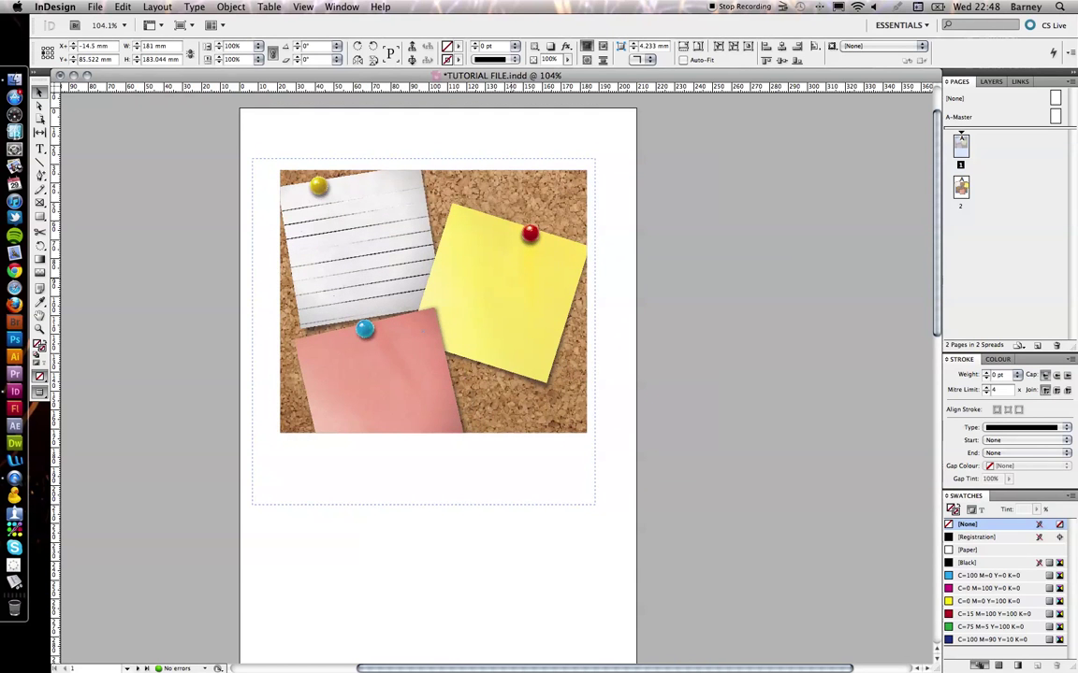
{"action": "left_click_drag", "start_coordinate": [440, 234], "coordinate": [460, 229]}
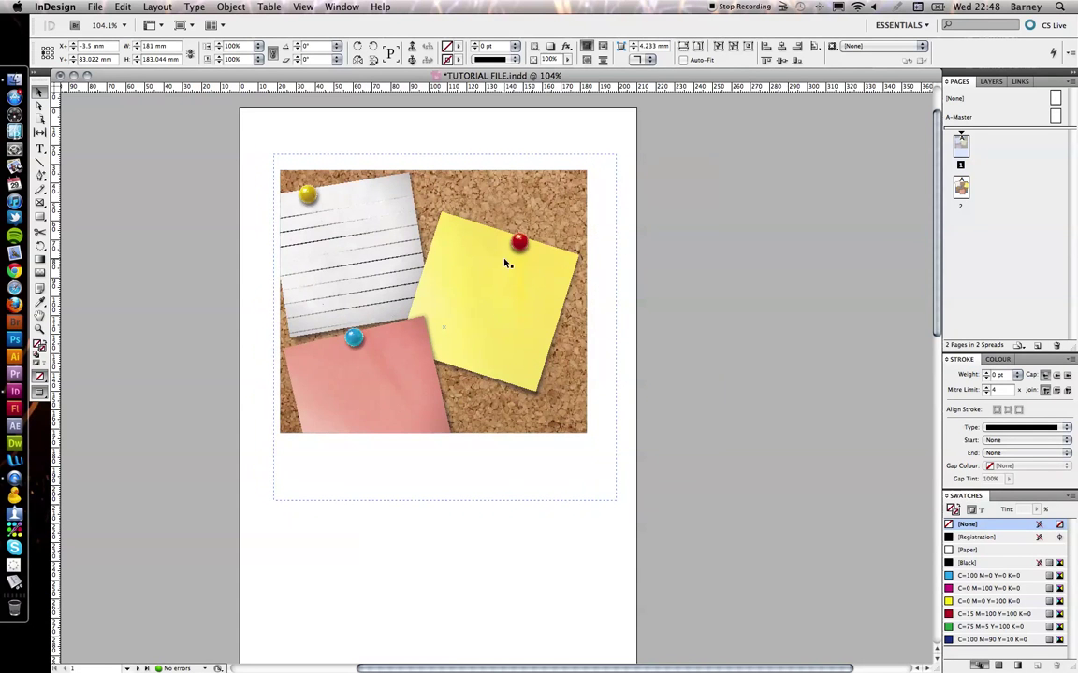
{"action": "left_click_drag", "start_coordinate": [504, 259], "coordinate": [503, 259]}
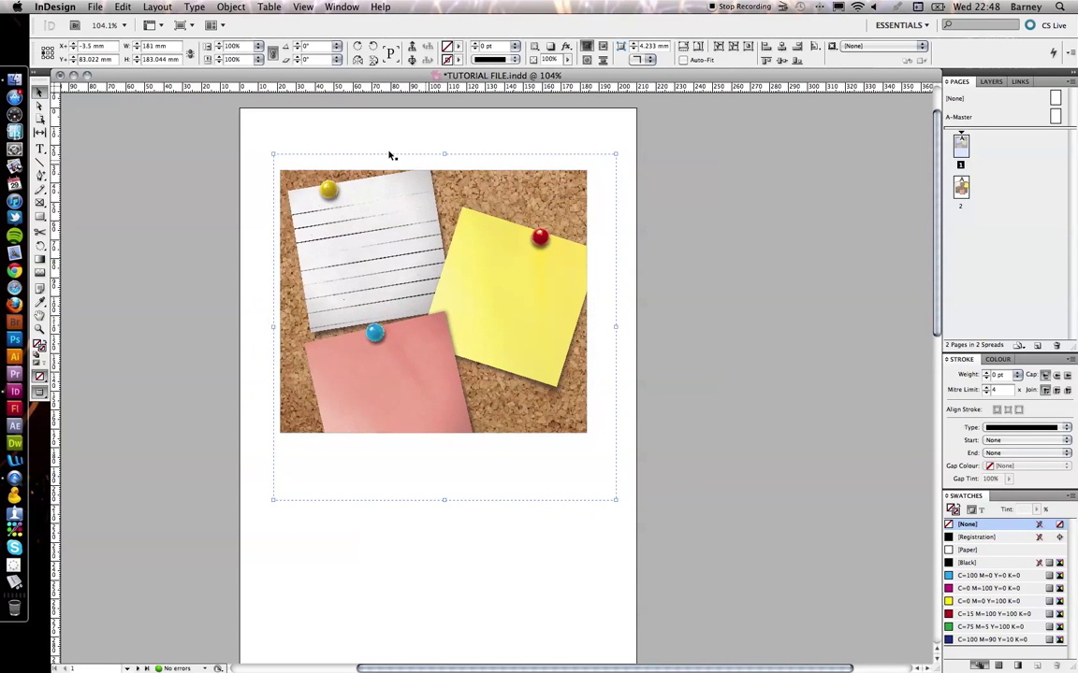
{"action": "left_click", "coordinate": [354, 240]}
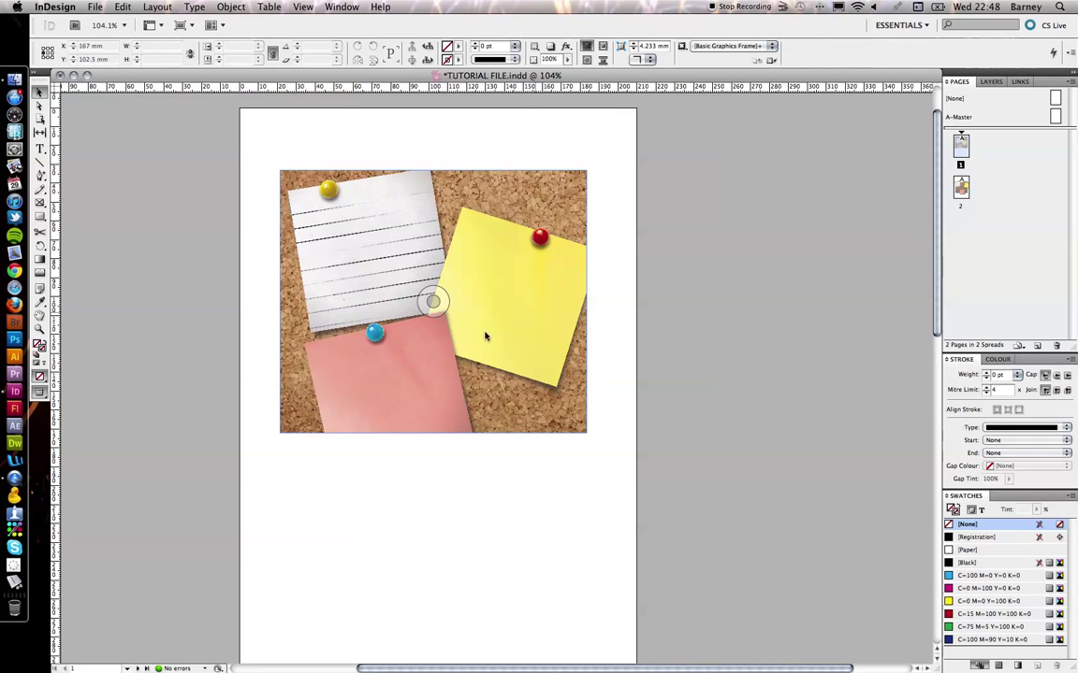
{"action": "left_click", "coordinate": [421, 113]}
Select only the lined note within the nested group, move it about 22 mm right and slightly up, and deselect.
{"action": "left_click", "coordinate": [341, 225]}
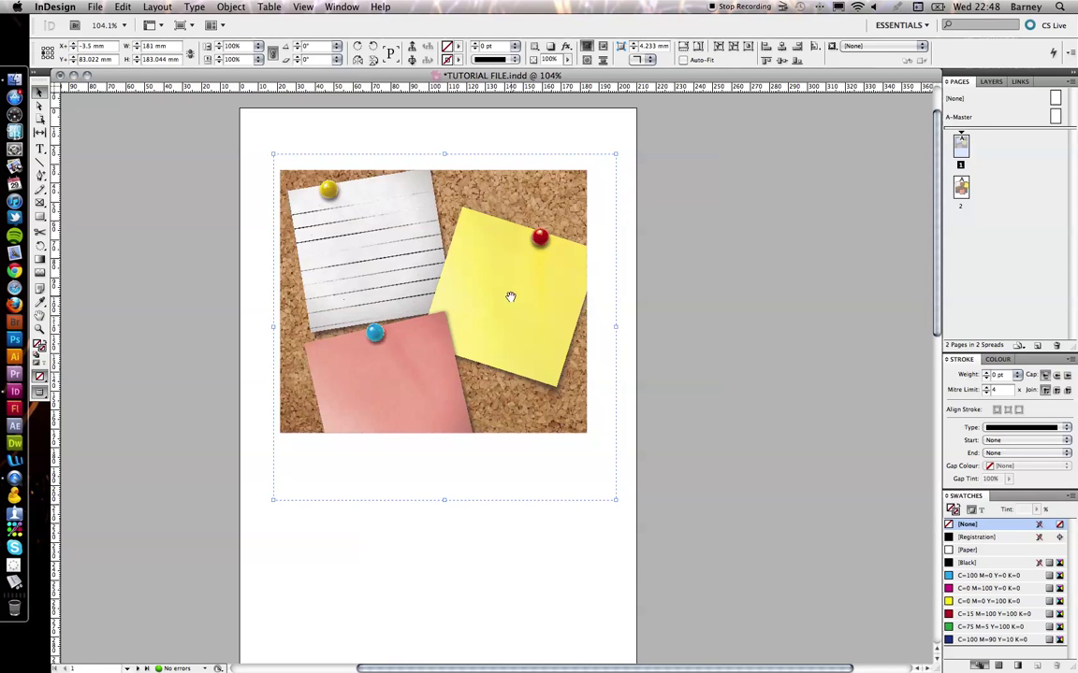
{"action": "double_click", "coordinate": [379, 241]}
{"action": "left_click_drag", "start_coordinate": [378, 211], "coordinate": [419, 202]}
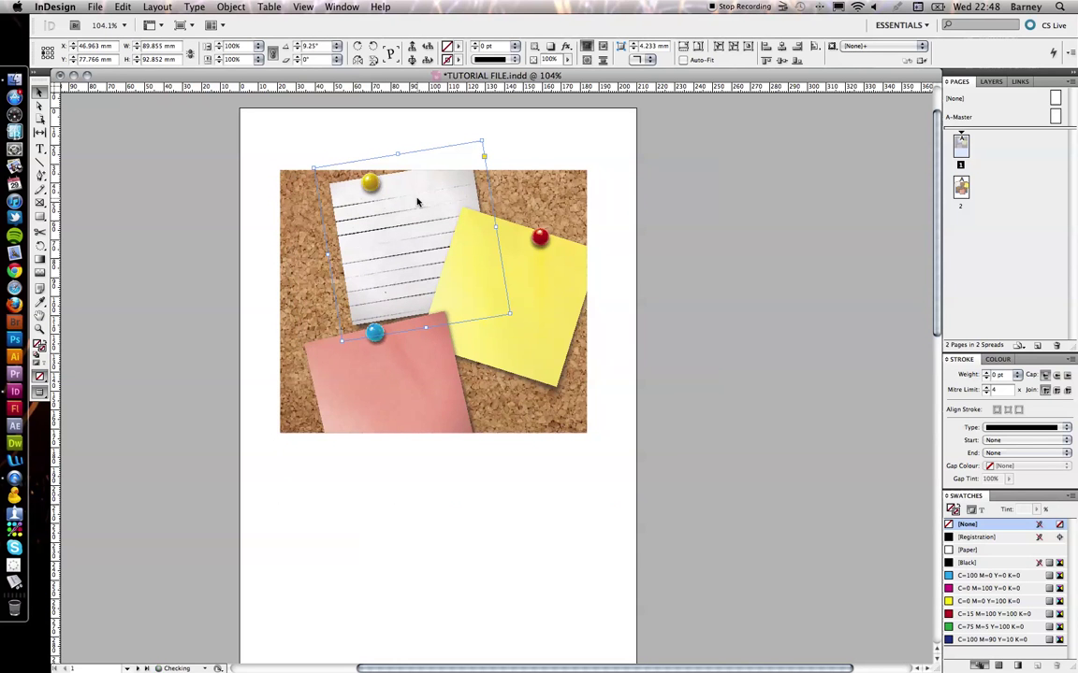
{"action": "left_click", "coordinate": [539, 139]}
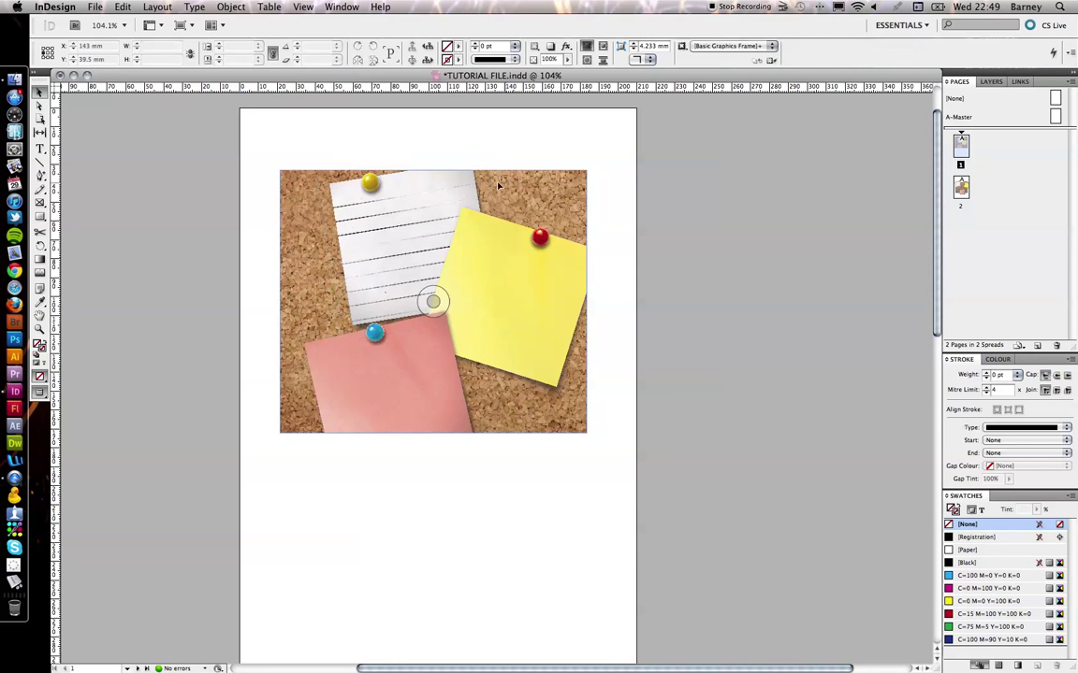
Try moving the whole frame of notes down and to the right, and return it to its place over the cork board.
{"action": "left_click", "coordinate": [297, 207]}
{"action": "left_click_drag", "start_coordinate": [297, 207], "coordinate": [346, 241]}
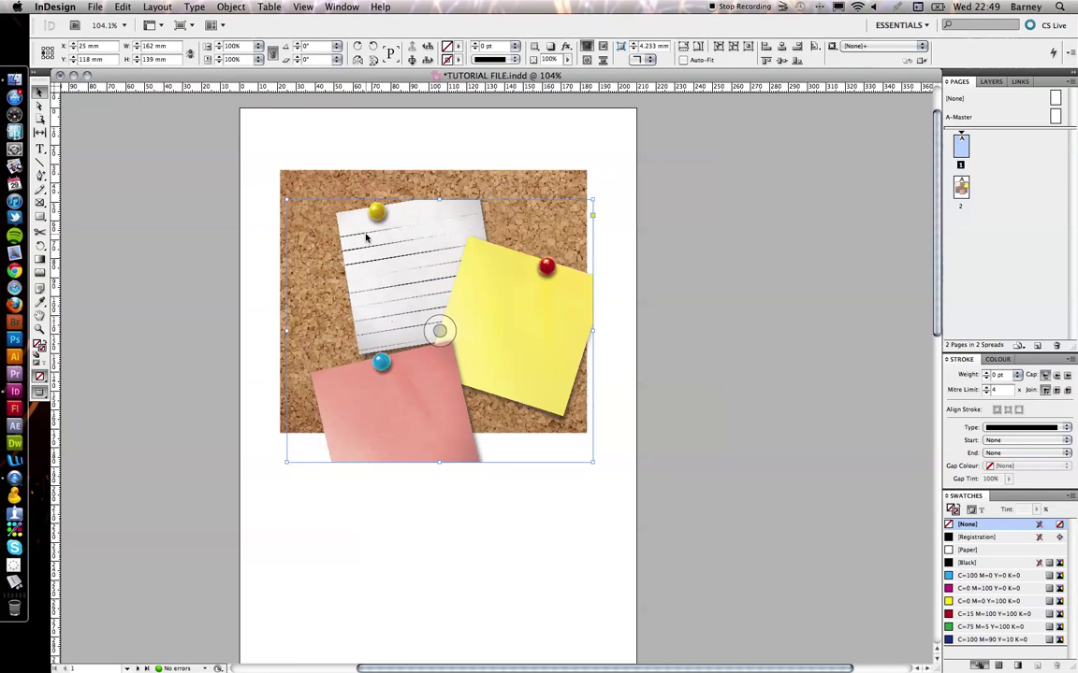
{"action": "left_click_drag", "start_coordinate": [366, 237], "coordinate": [359, 208]}
{"action": "left_click", "coordinate": [300, 161]}
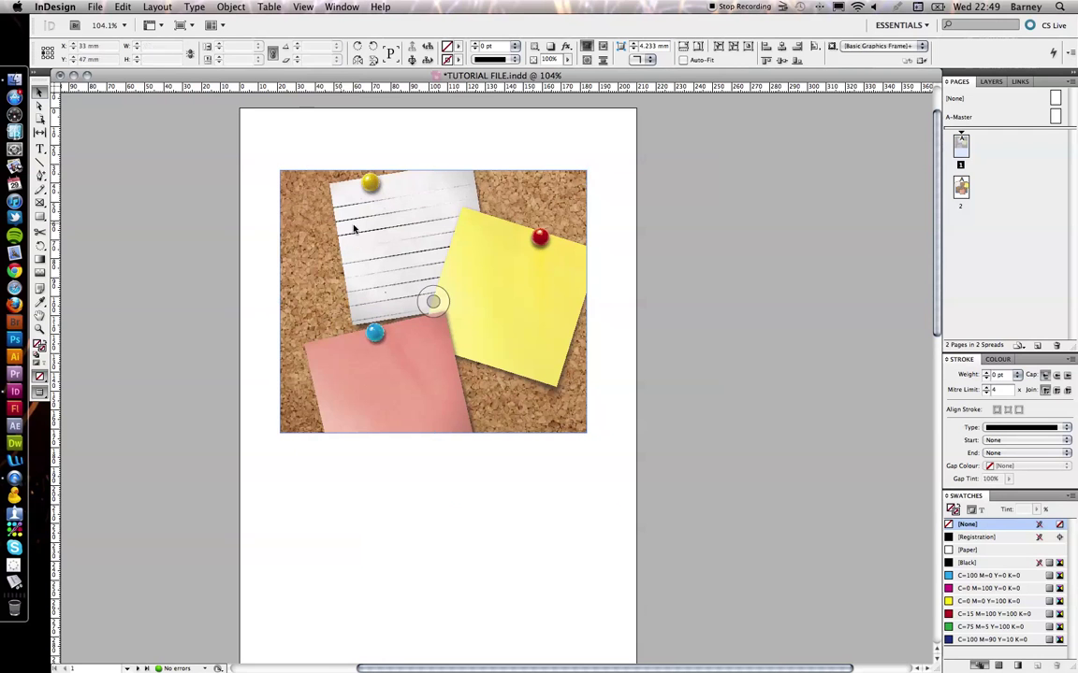
{"action": "left_click", "coordinate": [303, 166]}
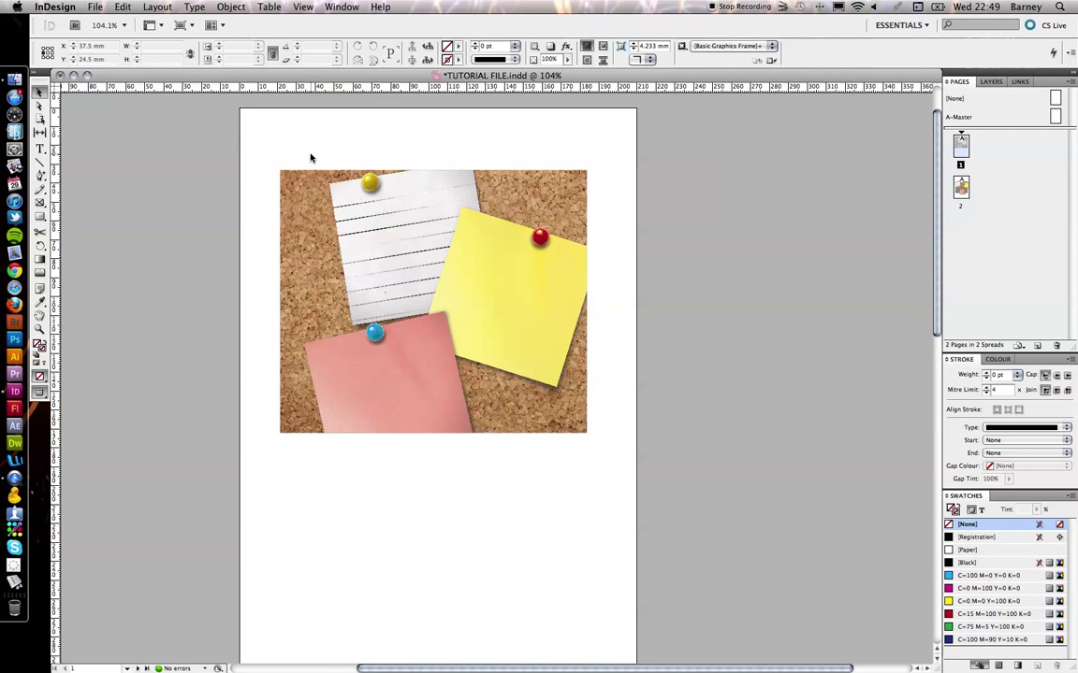